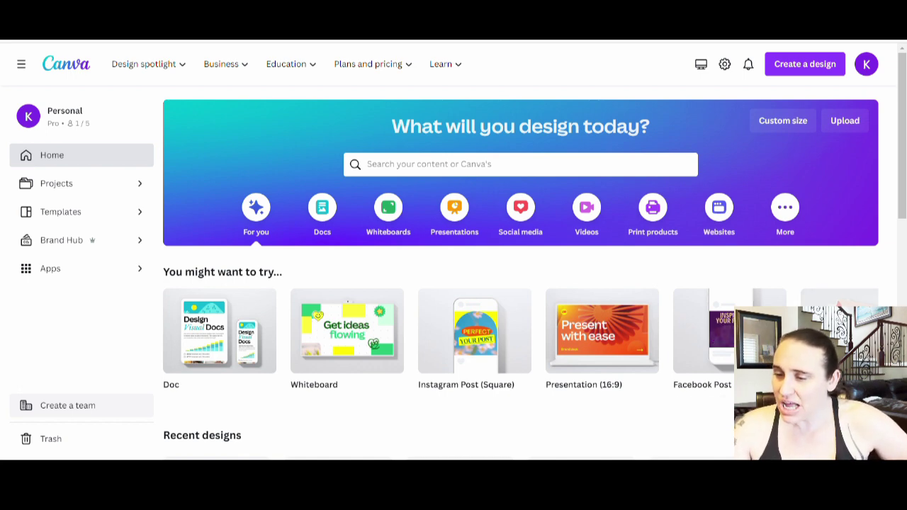
- Create a custom 4500 × 5400 px design and set its page background to solid black
click(785, 121)
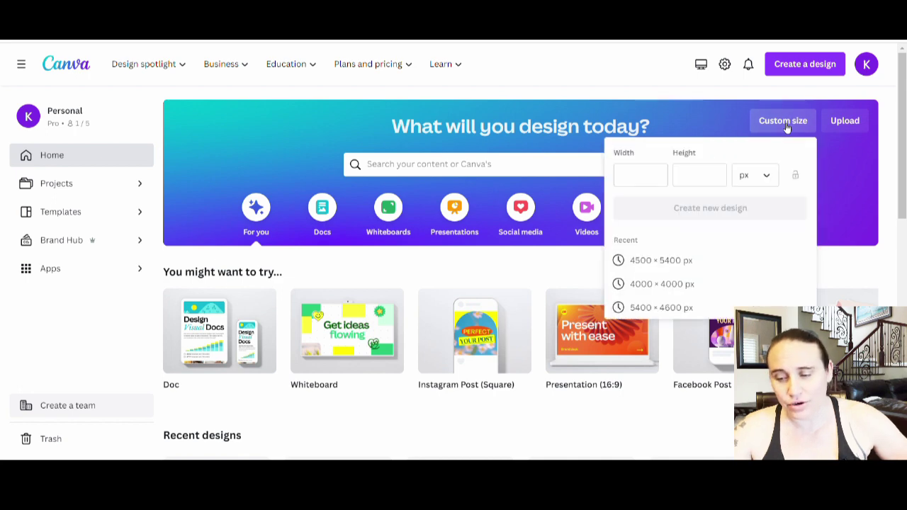
click(671, 260)
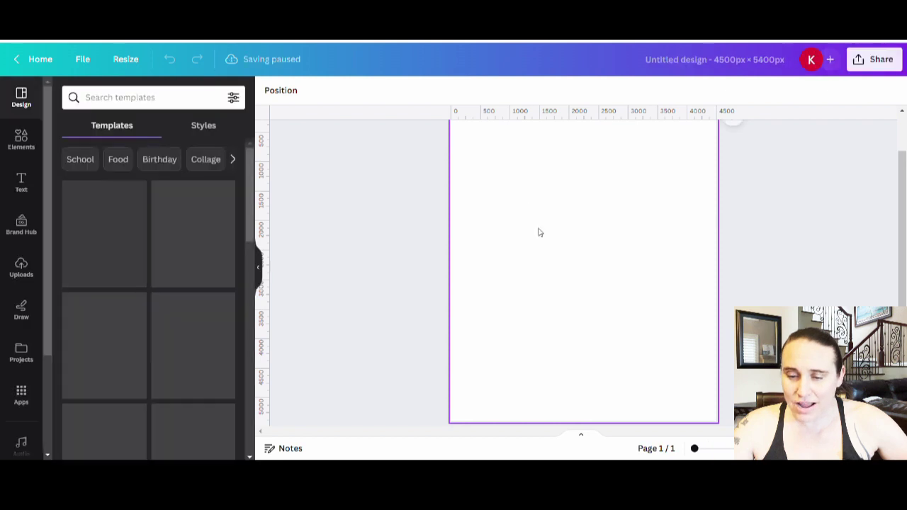
click(563, 269)
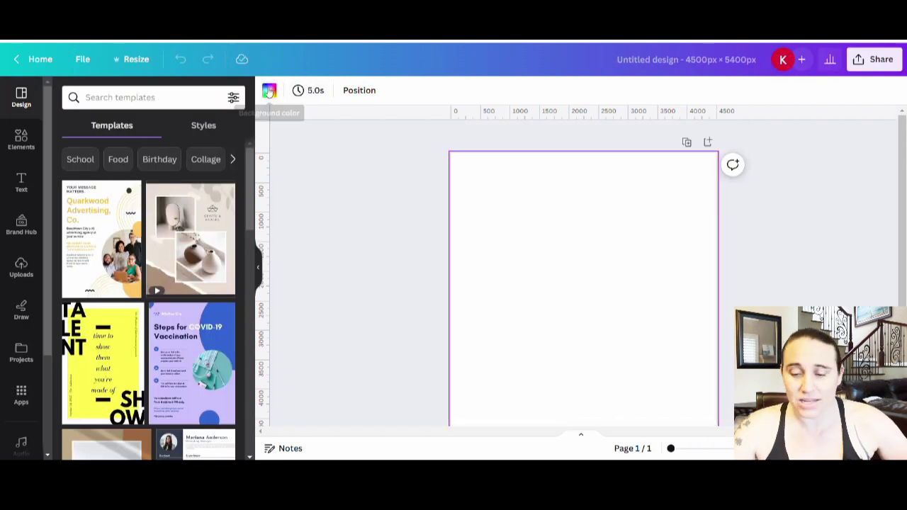
click(269, 91)
click(68, 323)
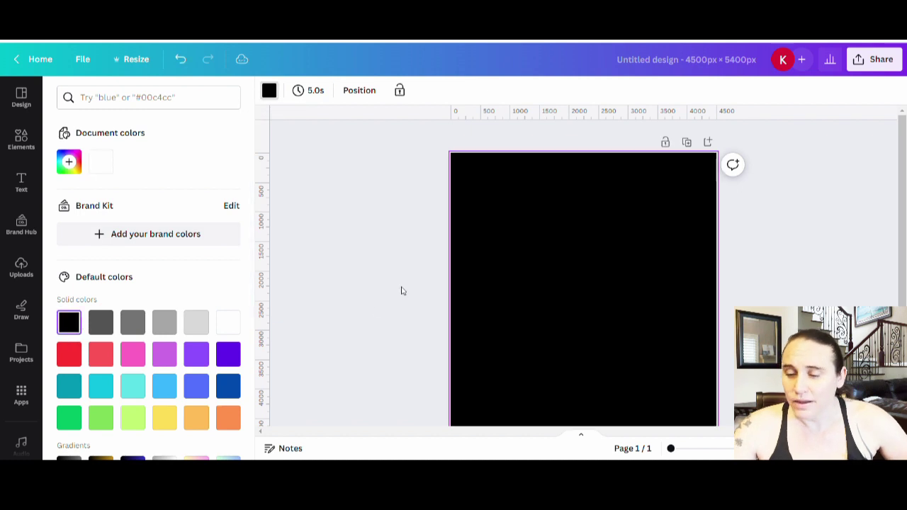
click(401, 291)
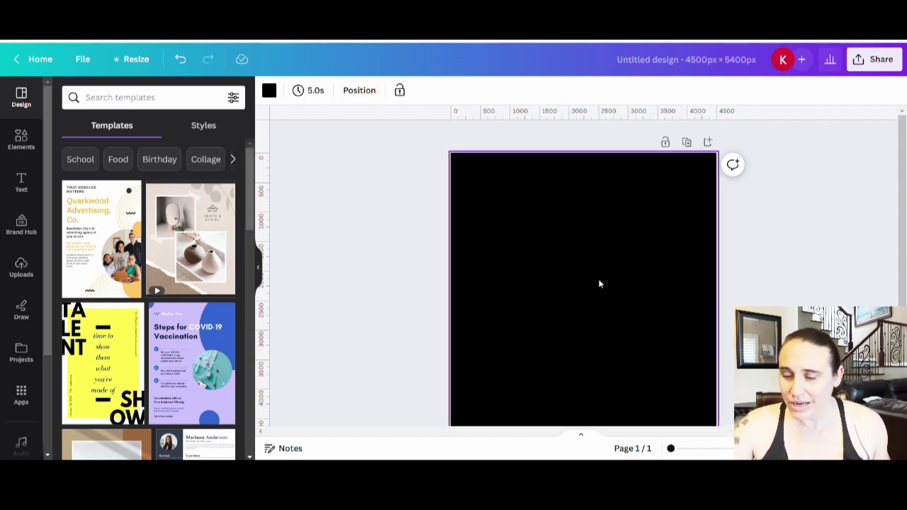
scroll(599, 283, down, 2)
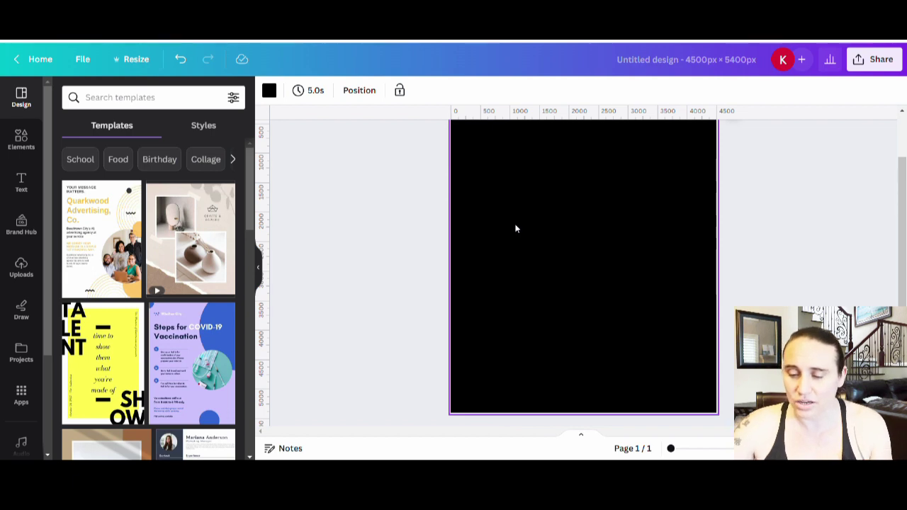
scroll(578, 228, up, 1)
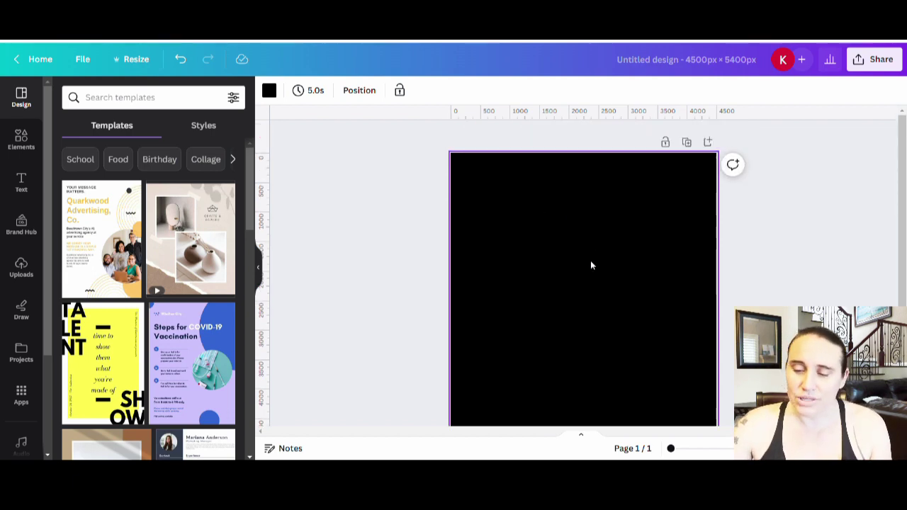
scroll(582, 251, down, 1)
scroll(581, 252, up, 1)
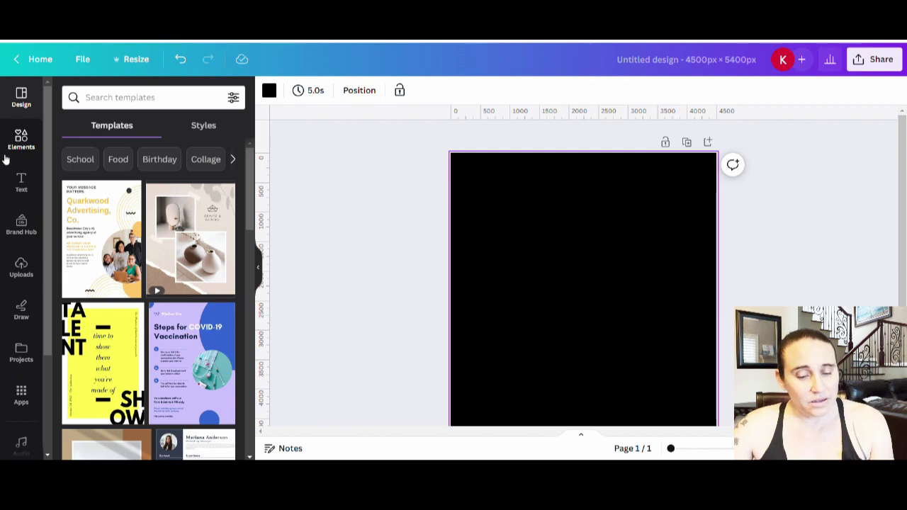
- Search the elements library for "ghost with book" and show all matching graphics
click(23, 145)
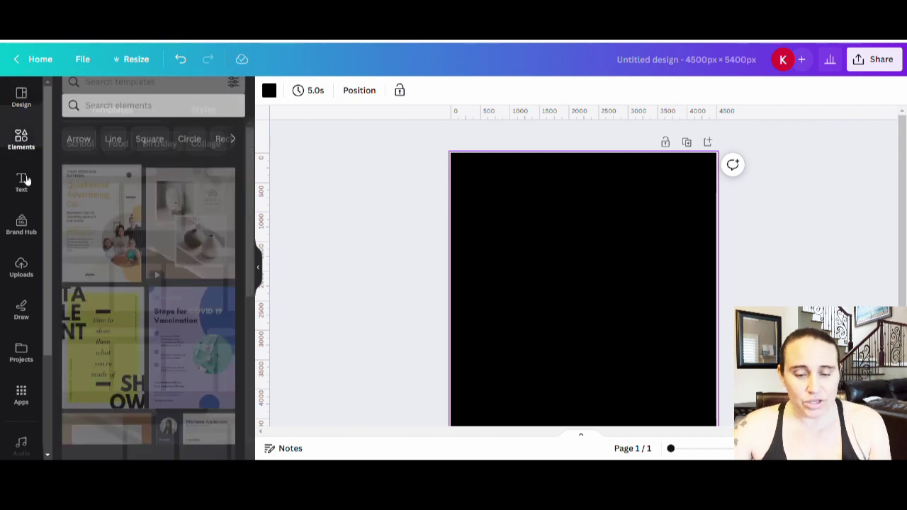
click(182, 98)
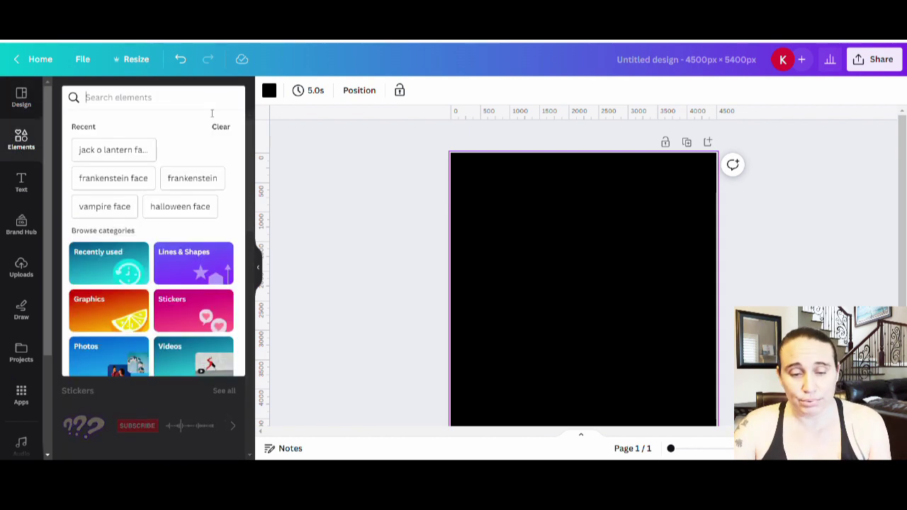
text(ghos)
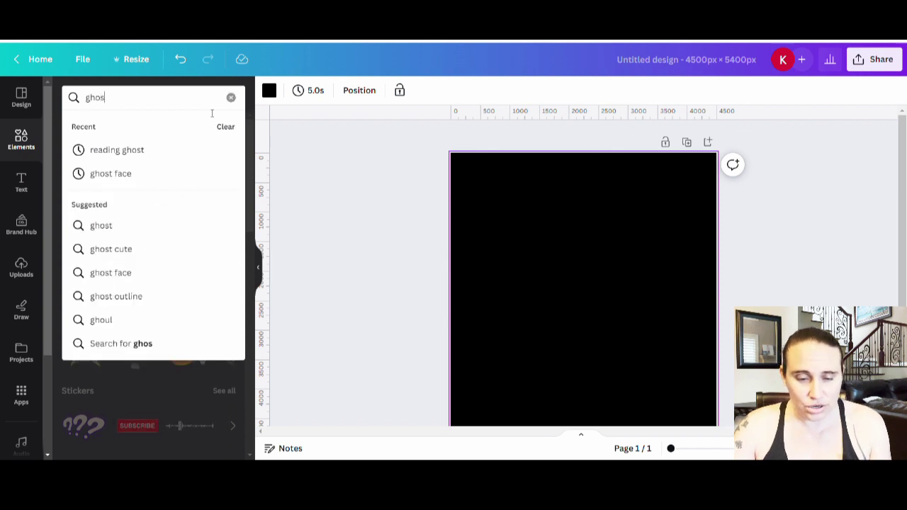
text(t with book)
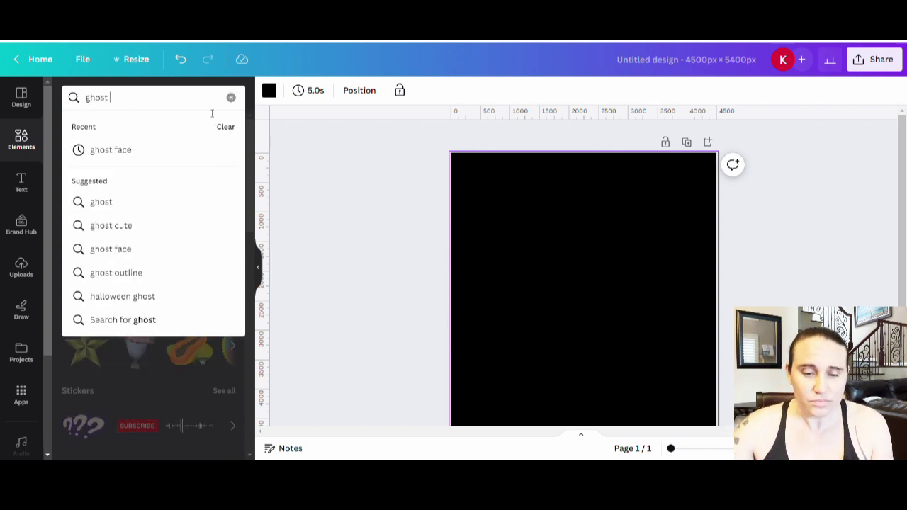
key(Return)
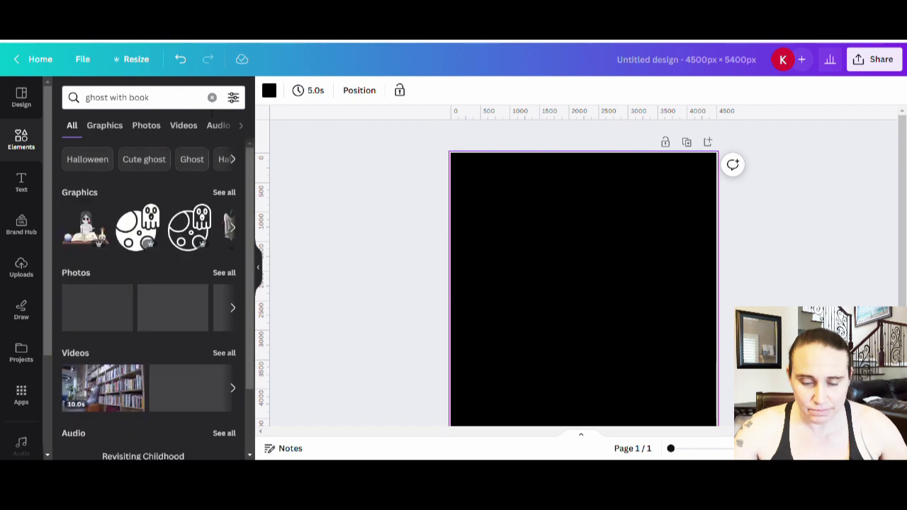
click(230, 199)
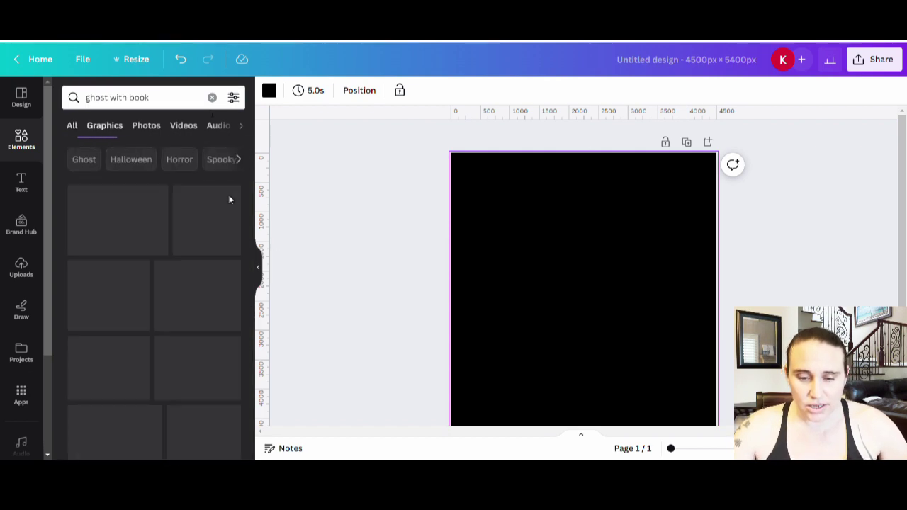
- Look through the "ghost with book" graphics for a suitable illustration of a ghost with a book
scroll(224, 200, down, 5)
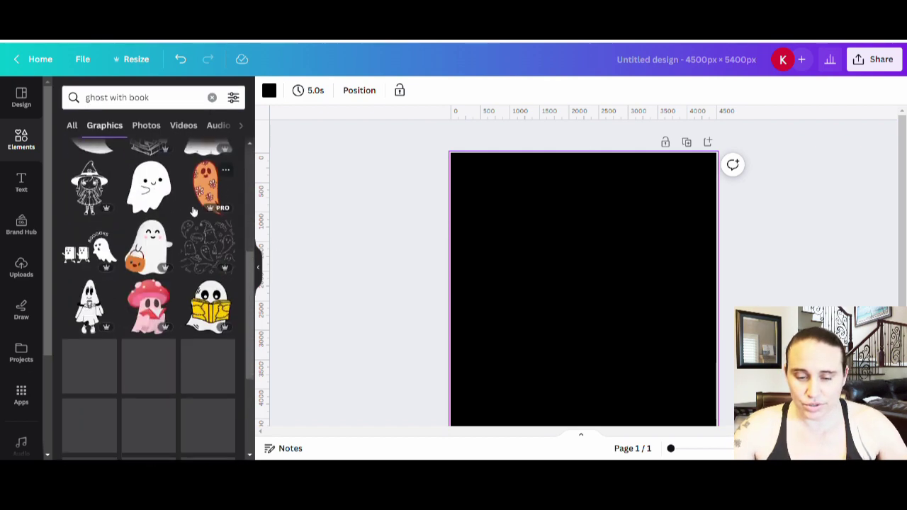
scroll(215, 248, up, 2)
scroll(210, 302, down, 2)
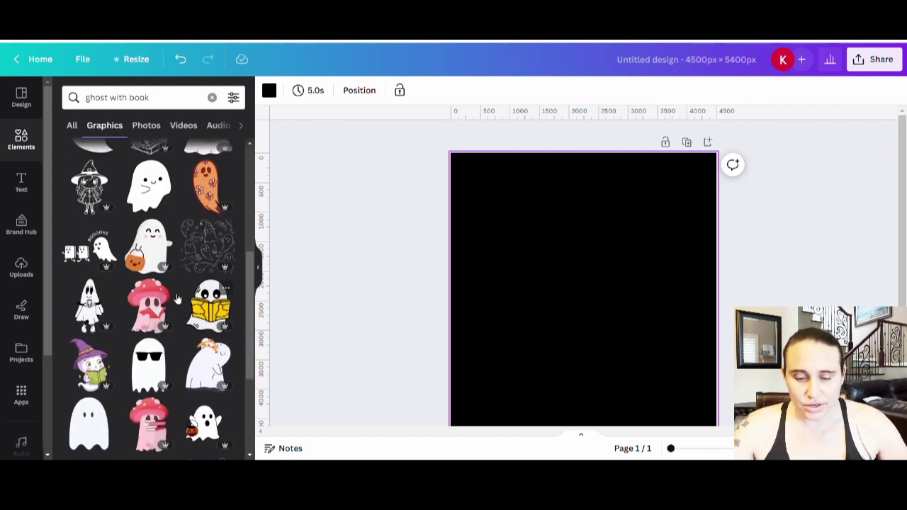
scroll(195, 255, down, 3)
scroll(189, 232, down, 1)
scroll(190, 232, down, 4)
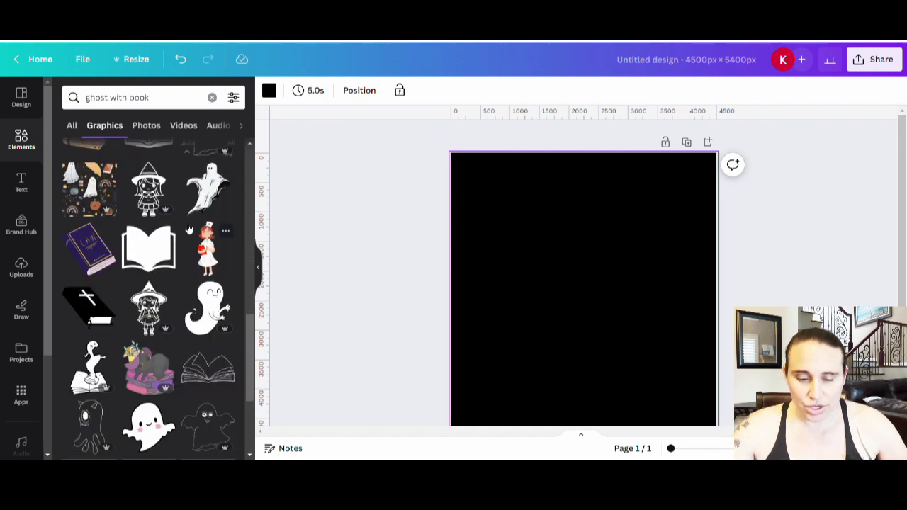
scroll(169, 226, down, 5)
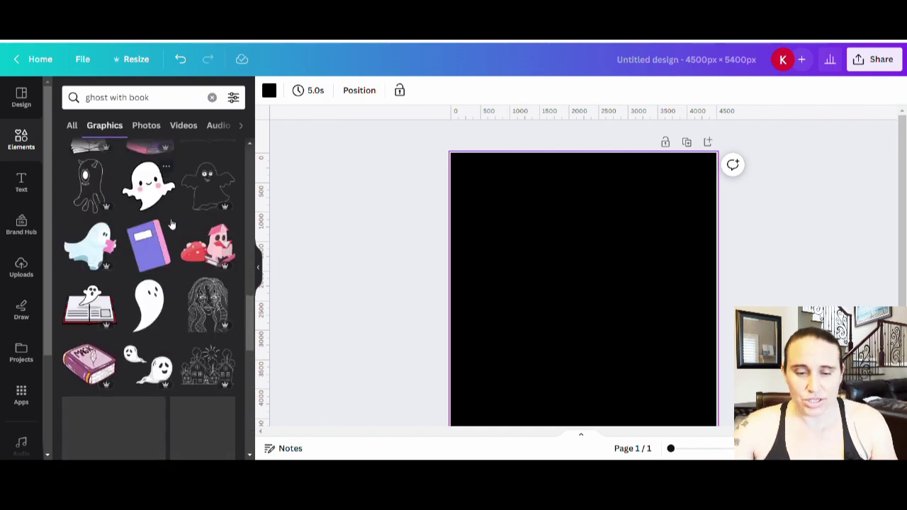
scroll(184, 156, up, 3)
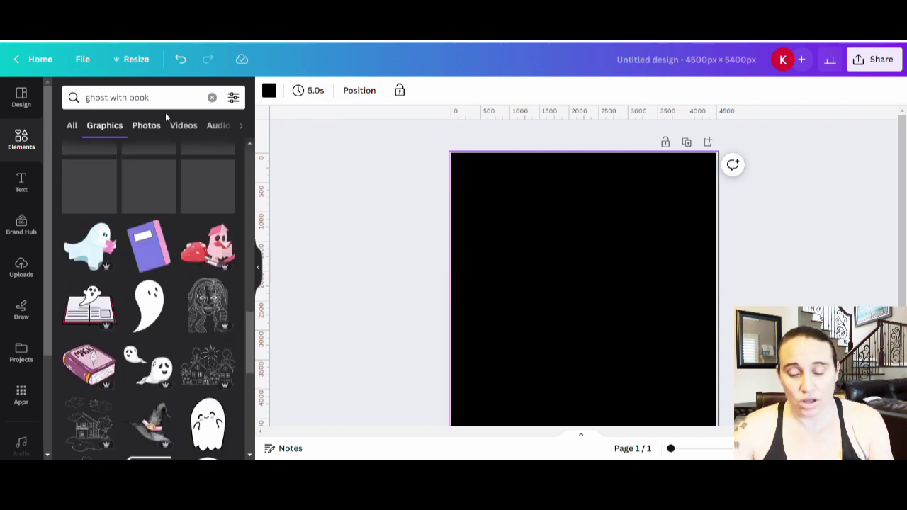
- Search the graphics for "reading ghost" and add the ghost with the purple witch hat and green book to the page
click(142, 97)
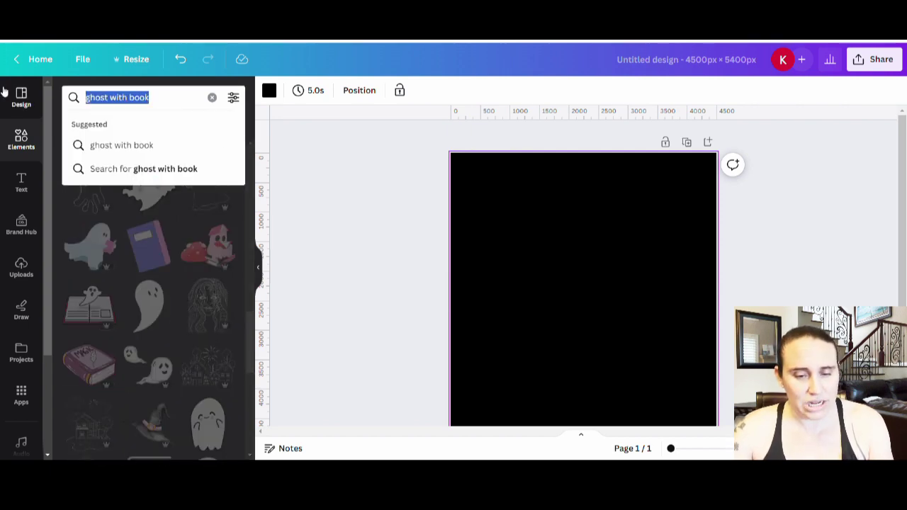
text(reading gho)
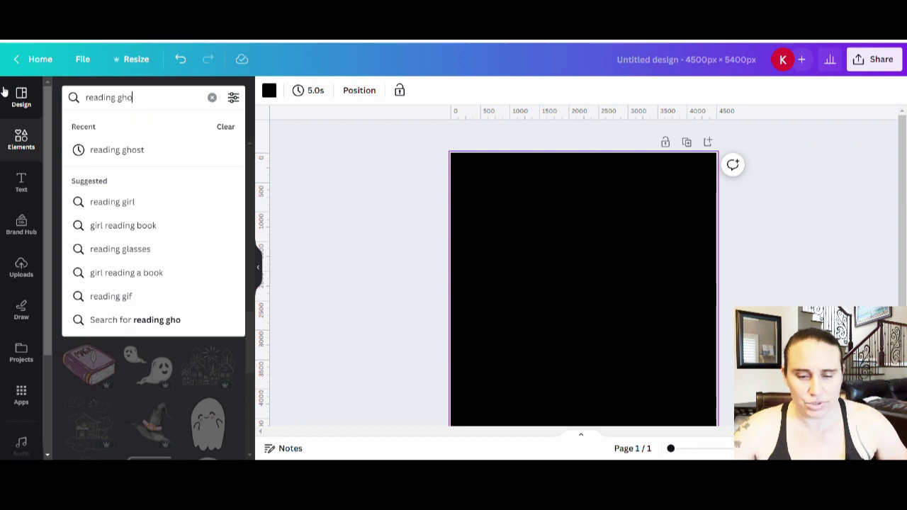
text(st)
key(Return)
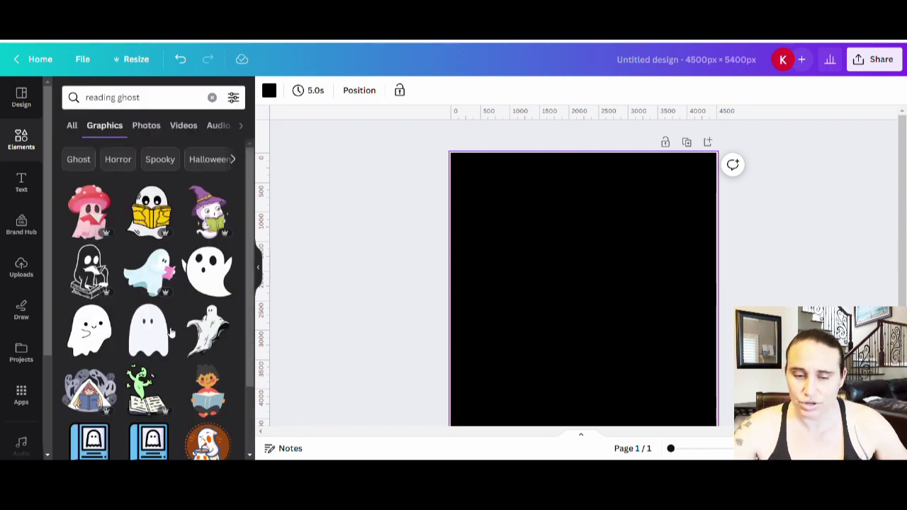
click(207, 223)
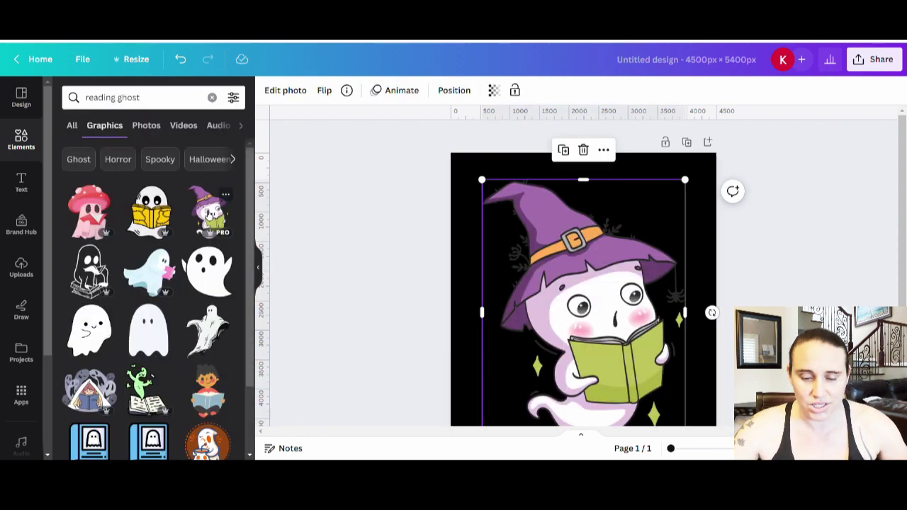
- Examine the remaining "reading ghost" graphics for other ghost illustrations that could suit the design
scroll(136, 294, down, 1)
scroll(139, 283, down, 2)
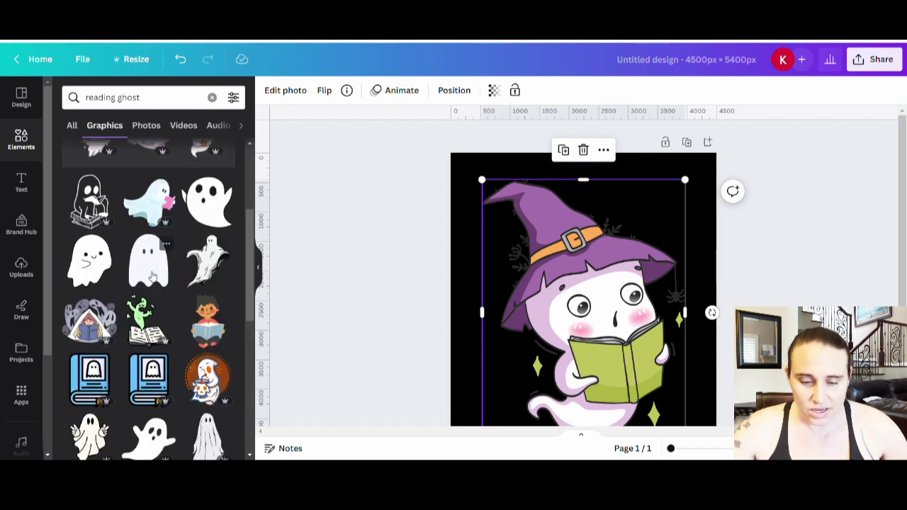
scroll(151, 218, down, 3)
scroll(151, 221, down, 3)
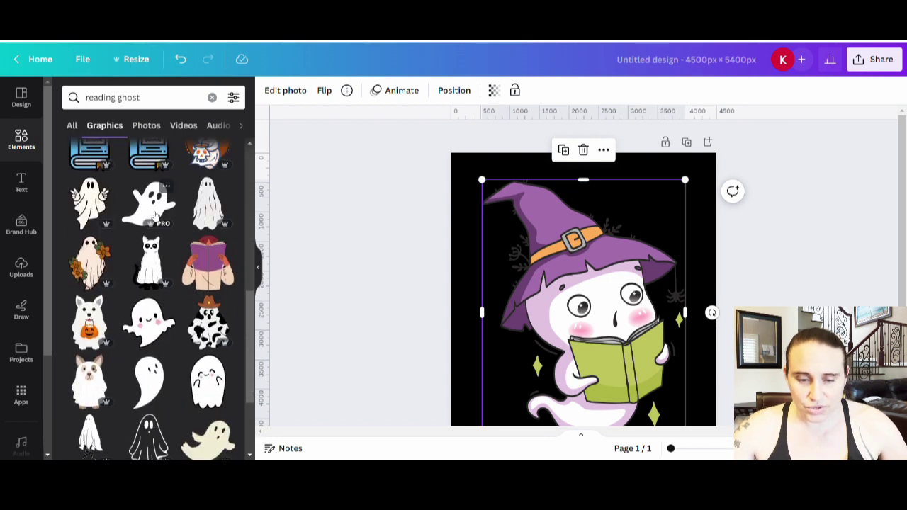
scroll(108, 216, down, 2)
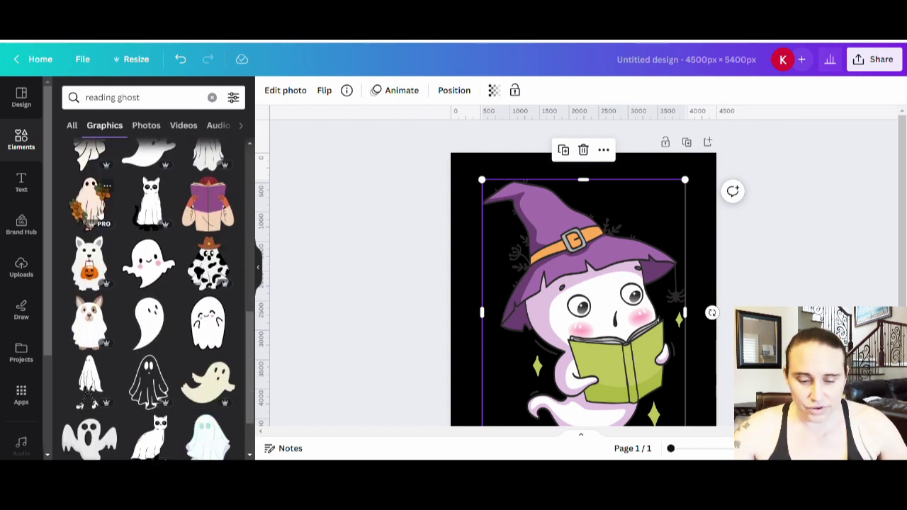
scroll(100, 214, down, 3)
scroll(206, 228, down, 2)
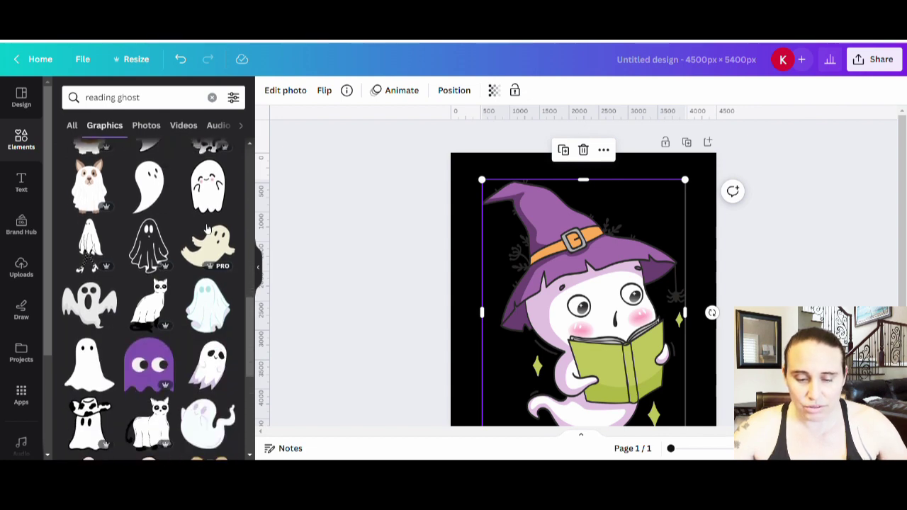
scroll(207, 228, down, 2)
scroll(204, 284, down, 4)
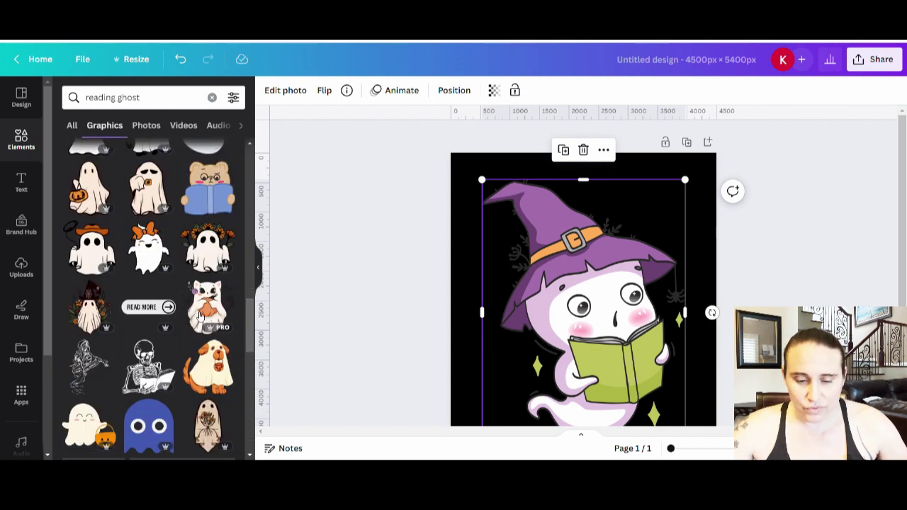
scroll(206, 323, down, 1)
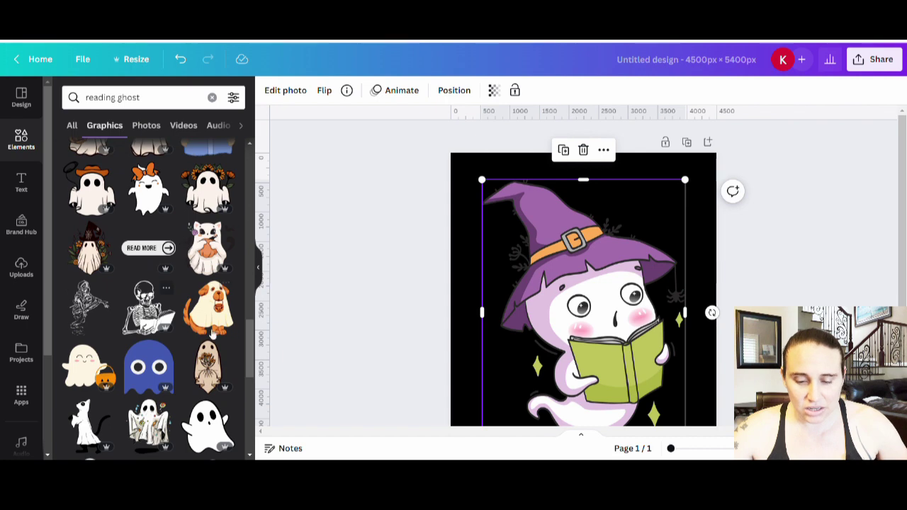
scroll(336, 283, down, 3)
scroll(149, 298, down, 2)
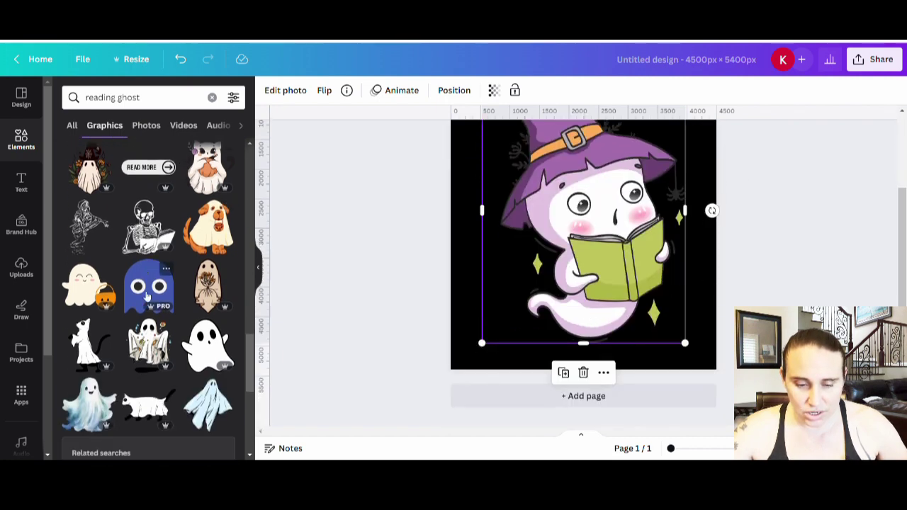
scroll(147, 298, down, 2)
scroll(145, 269, down, 3)
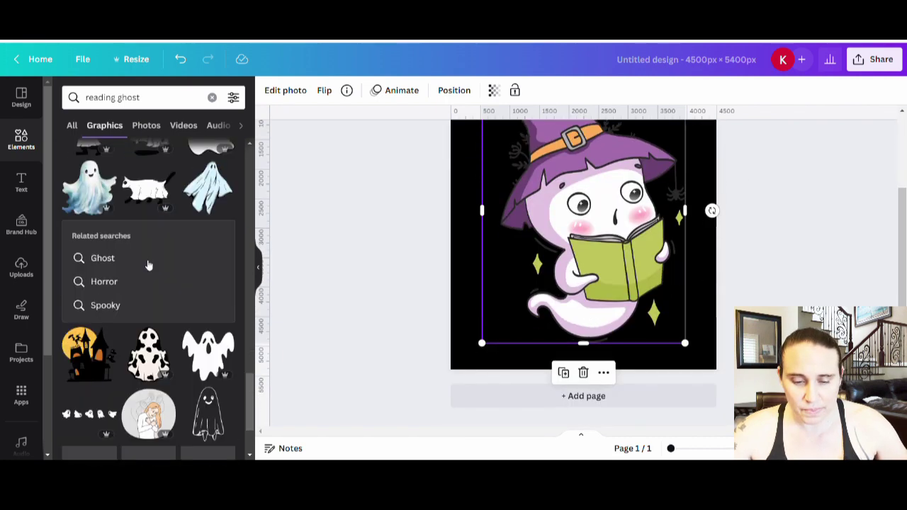
scroll(163, 319, down, 2)
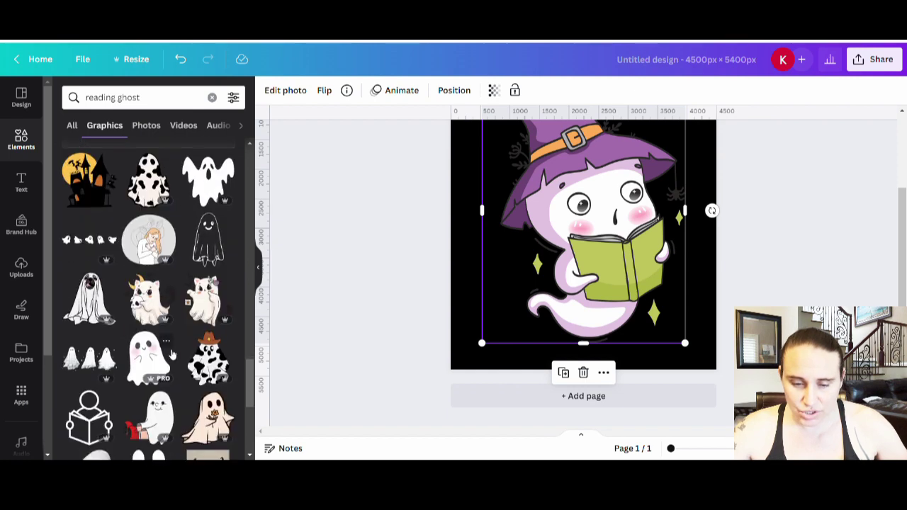
scroll(170, 332, down, 2)
scroll(186, 324, down, 2)
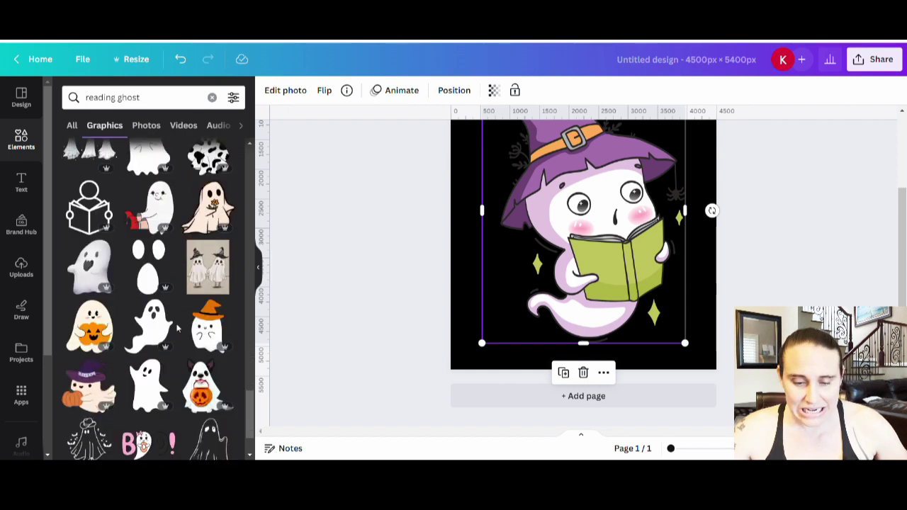
scroll(148, 326, down, 2)
scroll(148, 326, down, 3)
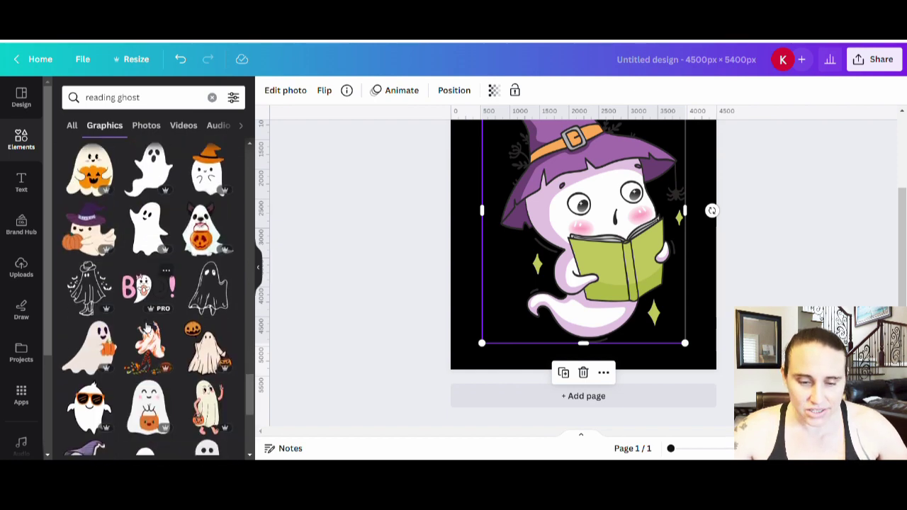
scroll(176, 279, down, 4)
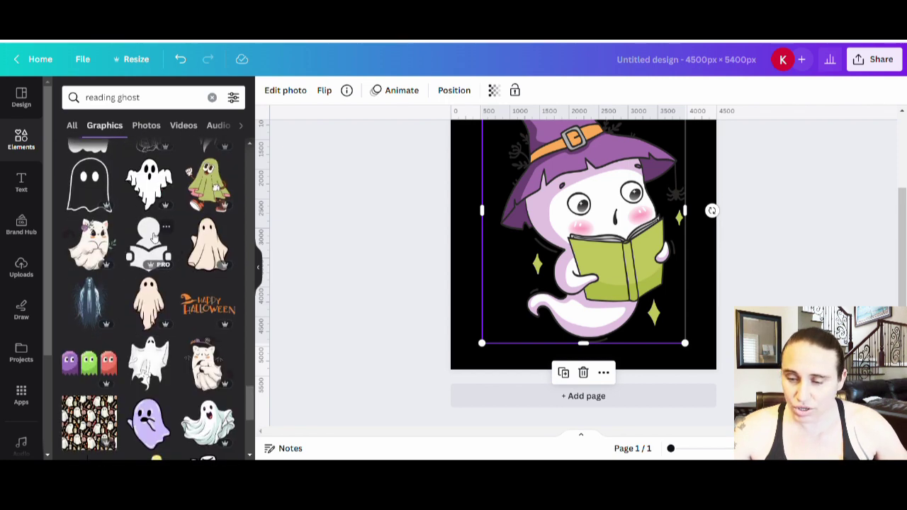
- Add the beige sheet ghost with raised arms from the "reading ghost" graphics and shrink it to roughly half the page width
scroll(152, 231, down, 1)
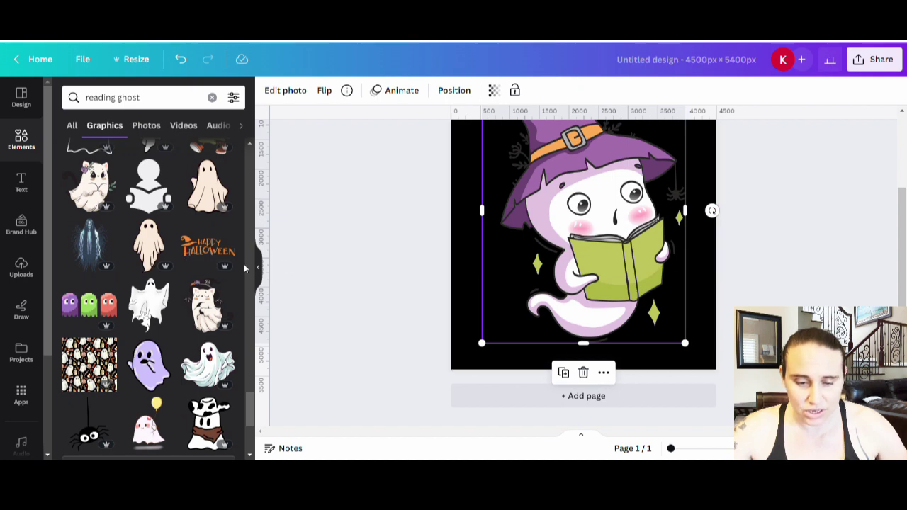
scroll(183, 253, down, 8)
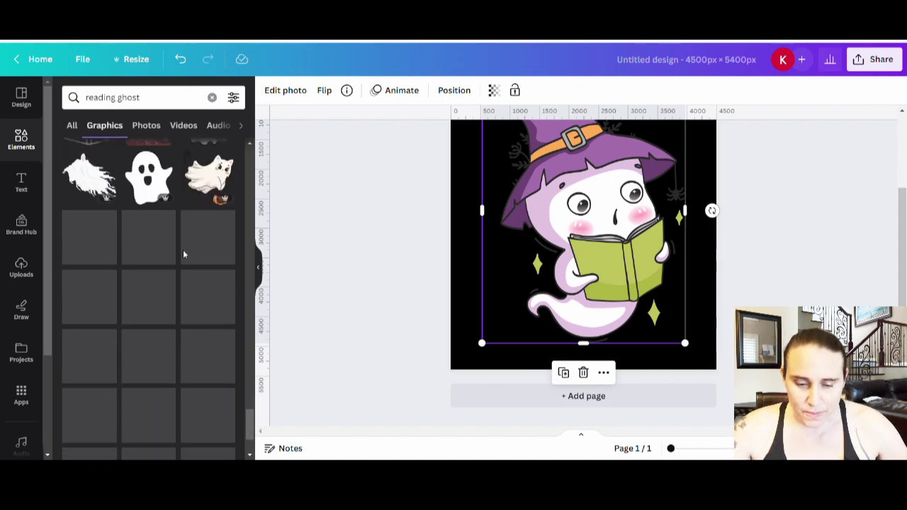
scroll(177, 266, down, 5)
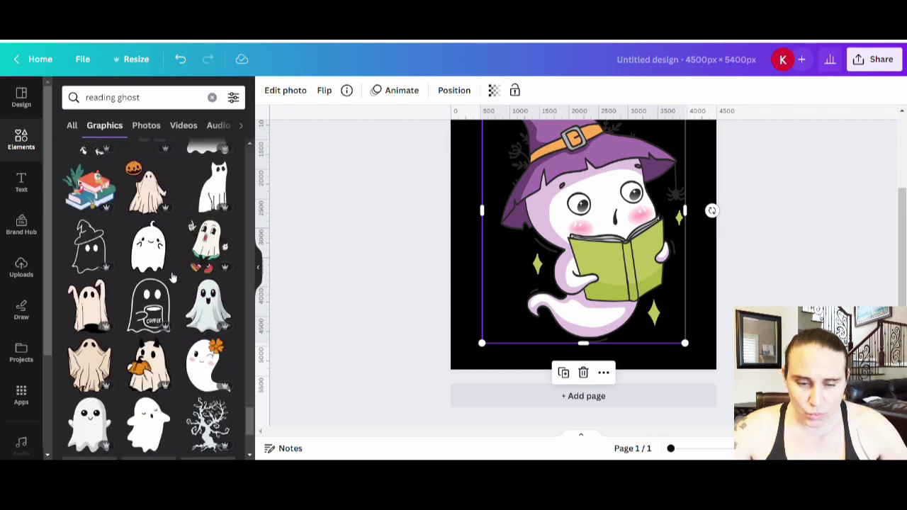
scroll(172, 278, down, 2)
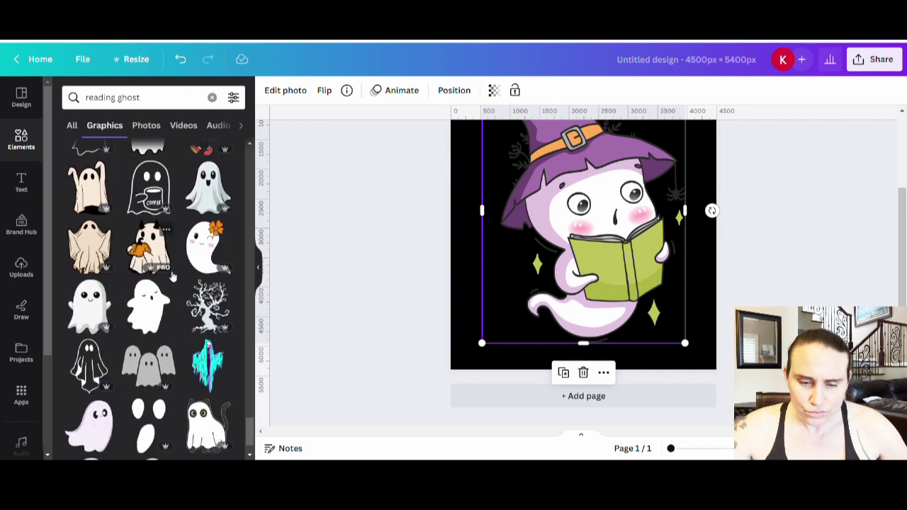
click(112, 241)
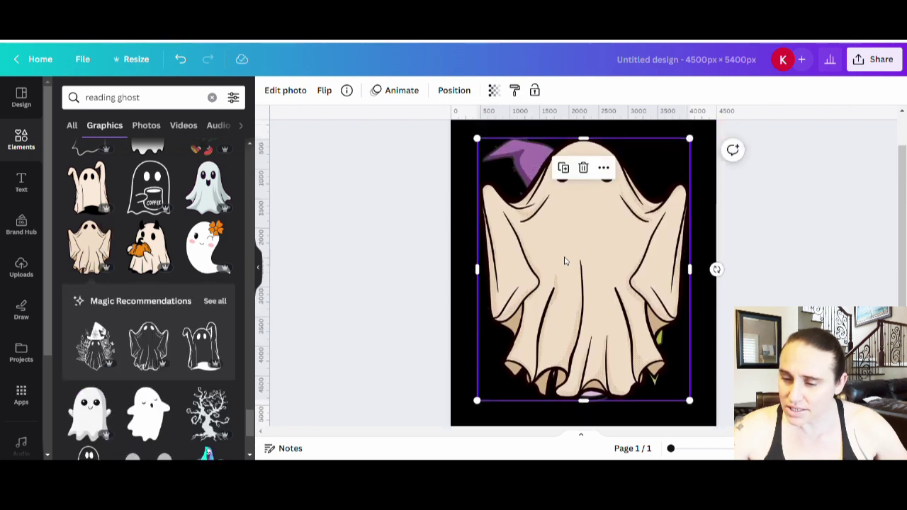
drag(689, 139, 600, 250)
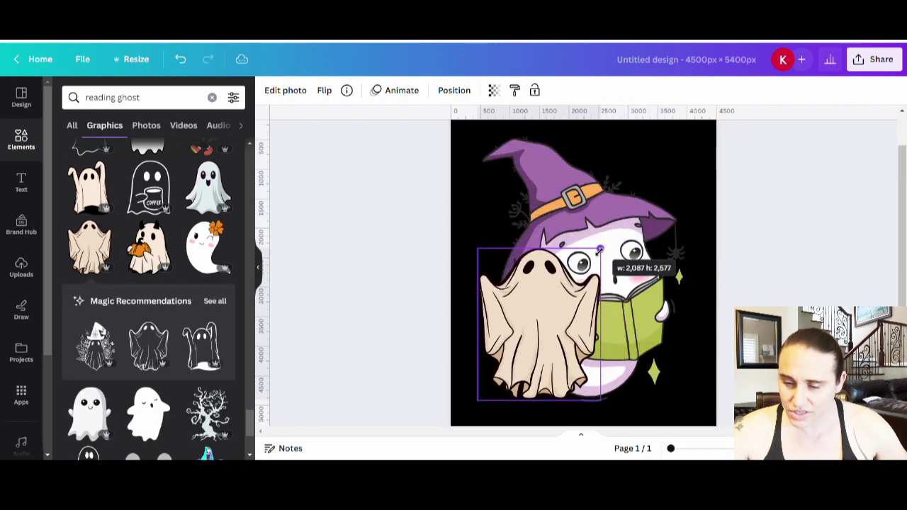
- Move the witch-hat ghost toward the page's upper-right area and shift the beige ghost closer to the page's left edge
drag(631, 319, 672, 291)
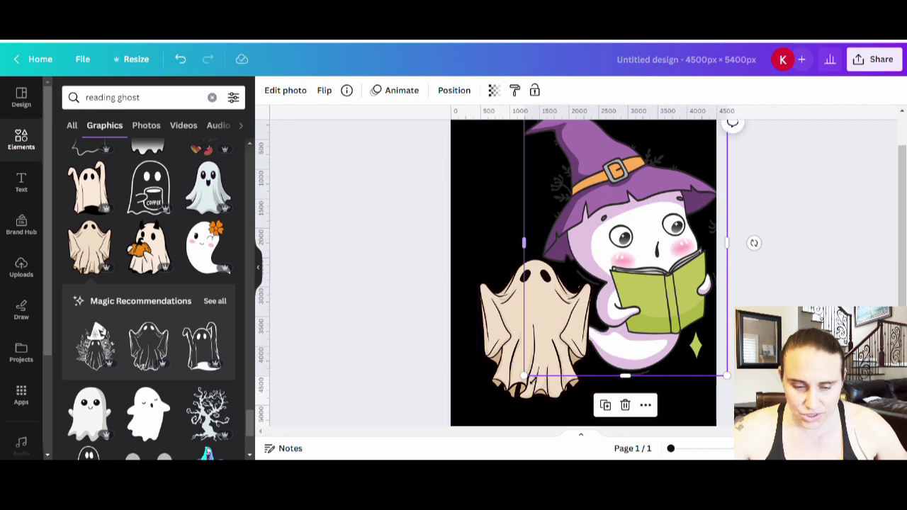
drag(530, 381, 520, 381)
- Look through further "reading ghost" graphics for other ghosts that could hold or read a book
scroll(150, 332, down, 1)
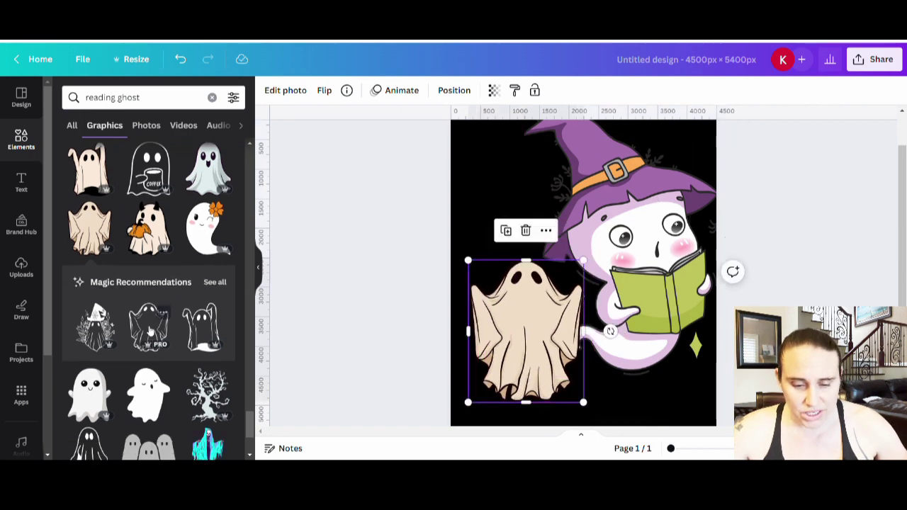
scroll(150, 332, down, 6)
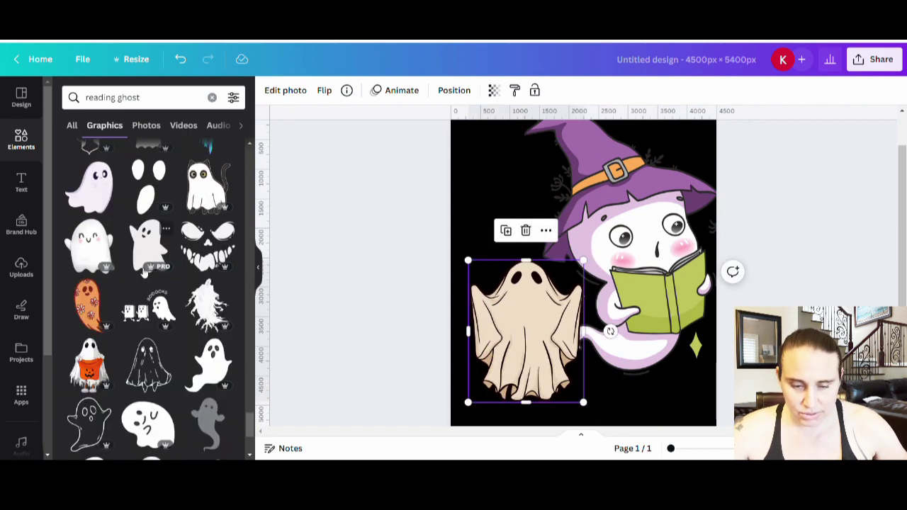
scroll(145, 268, down, 5)
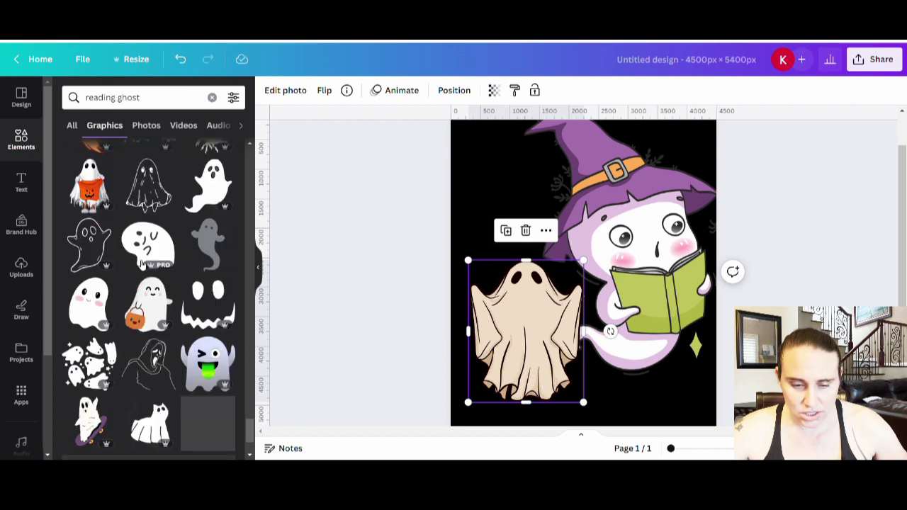
scroll(142, 265, down, 4)
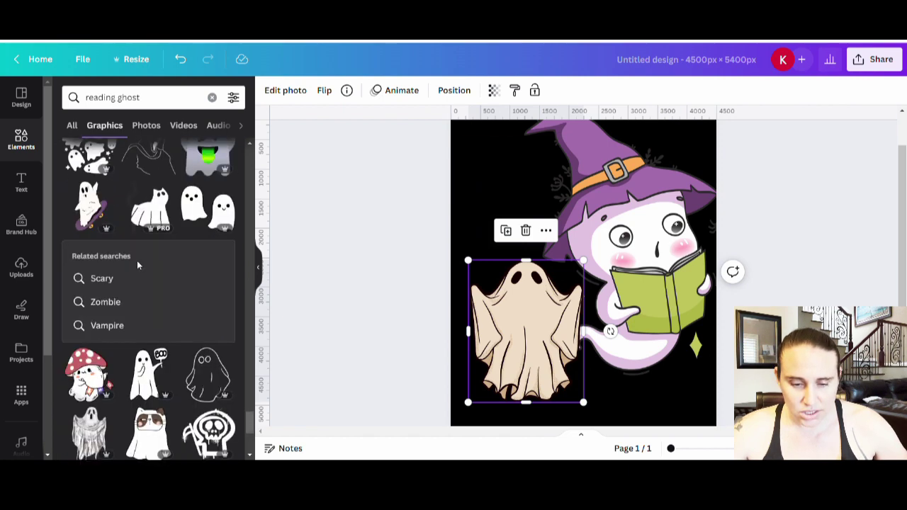
scroll(201, 301, down, 2)
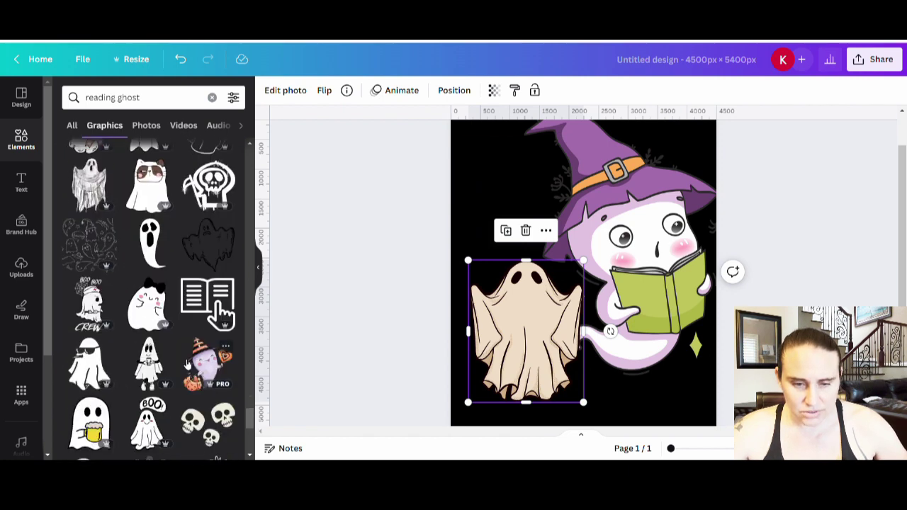
scroll(201, 300, down, 3)
scroll(107, 234, up, 1)
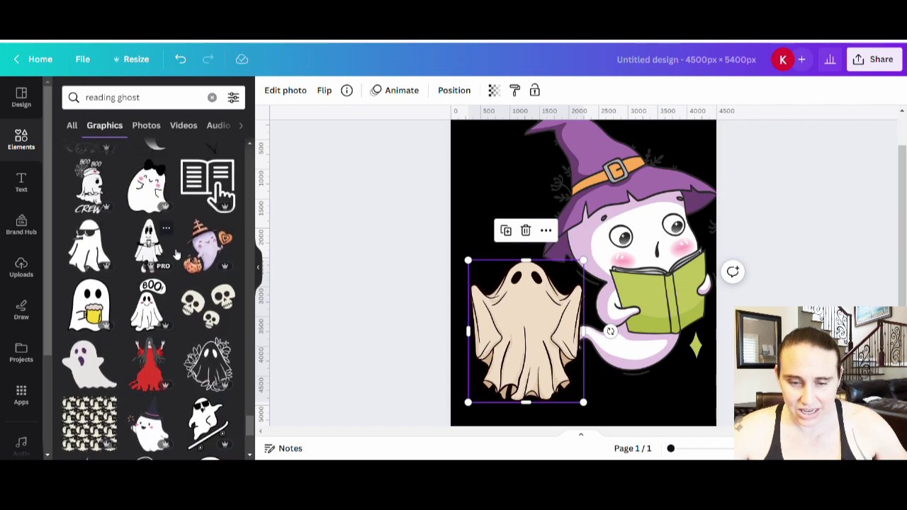
scroll(142, 290, down, 4)
scroll(169, 283, down, 7)
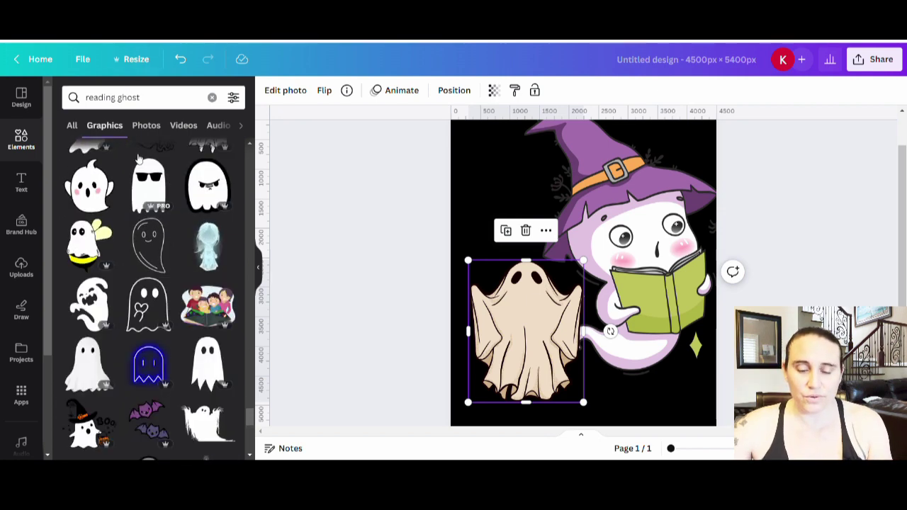
- Search the graphics for "open book" and examine the first results for a book to combine with the beige ghost
click(138, 98)
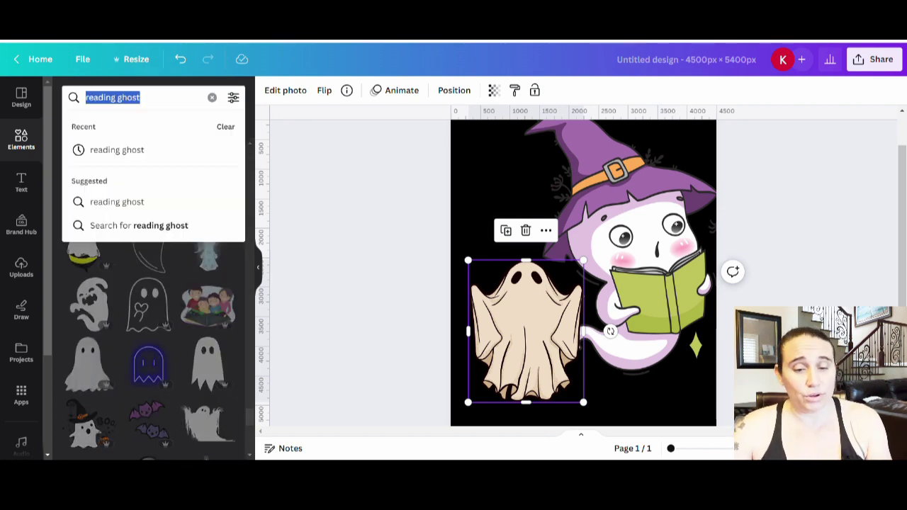
text(open book)
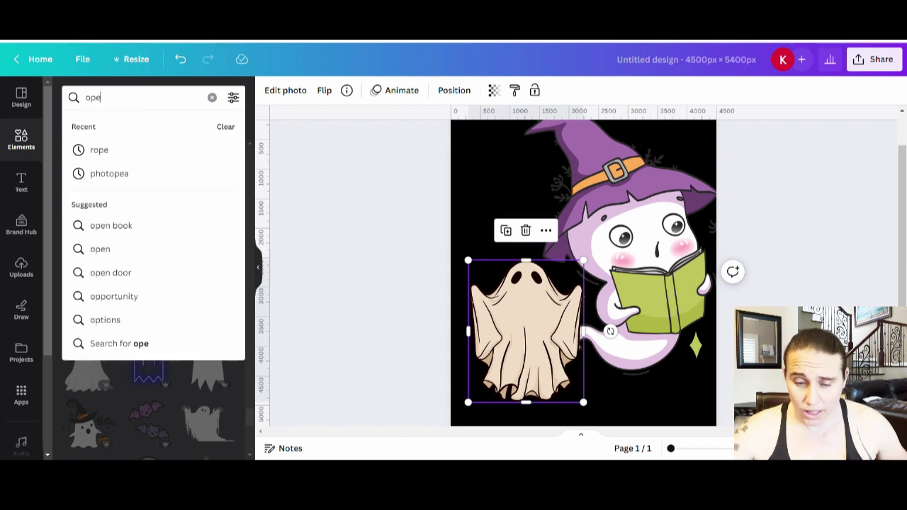
key(Return)
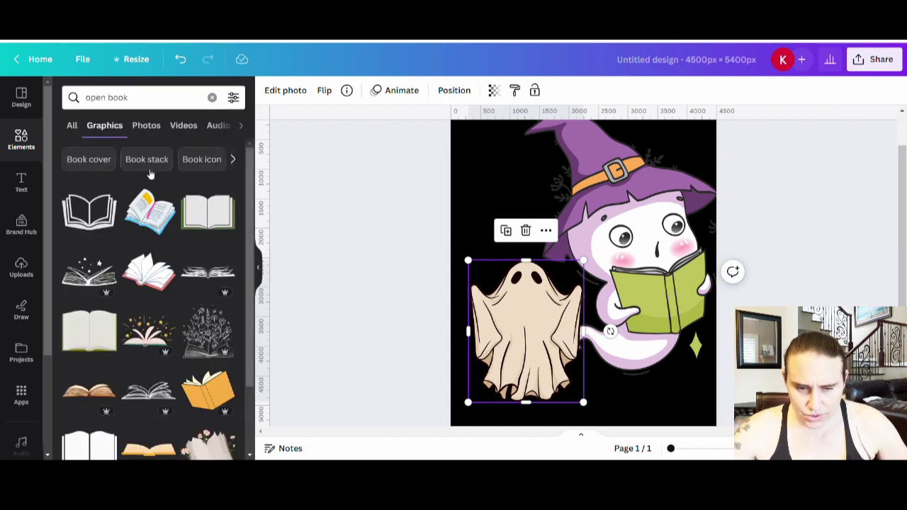
scroll(139, 340, down, 5)
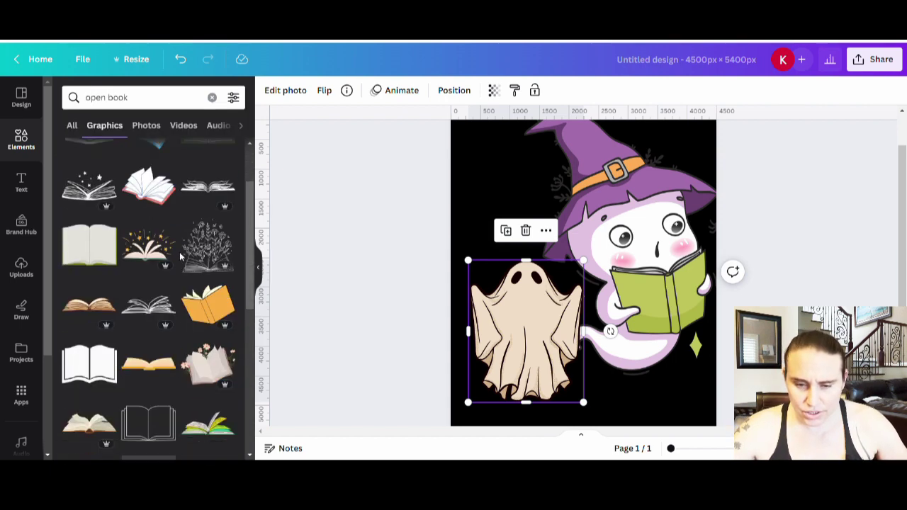
scroll(198, 234, up, 1)
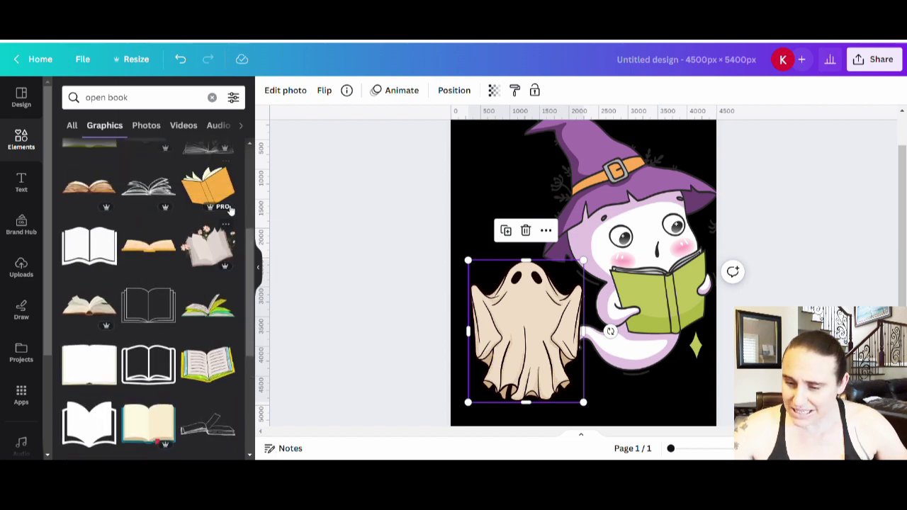
- Try the orange open book in front of the beige ghost, rotated level, and remove it from the page
click(212, 188)
drag(583, 298, 533, 356)
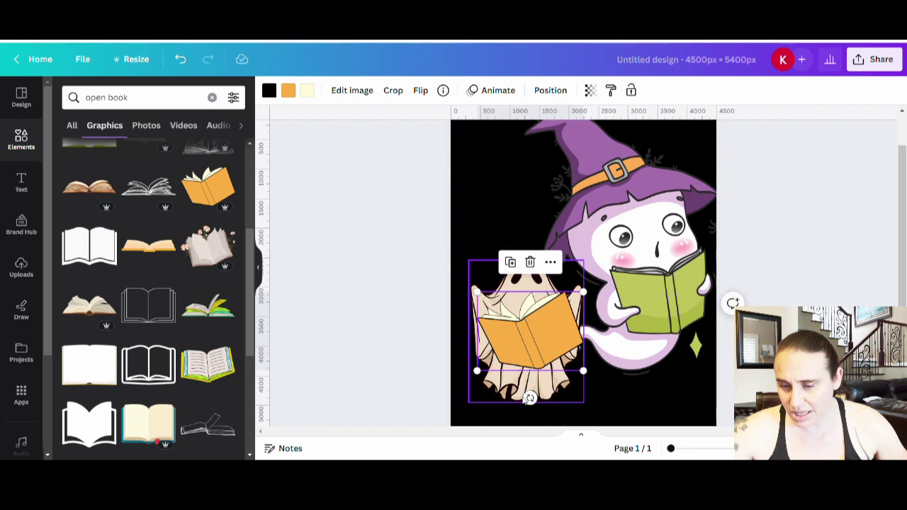
drag(530, 396, 528, 405)
key(Escape)
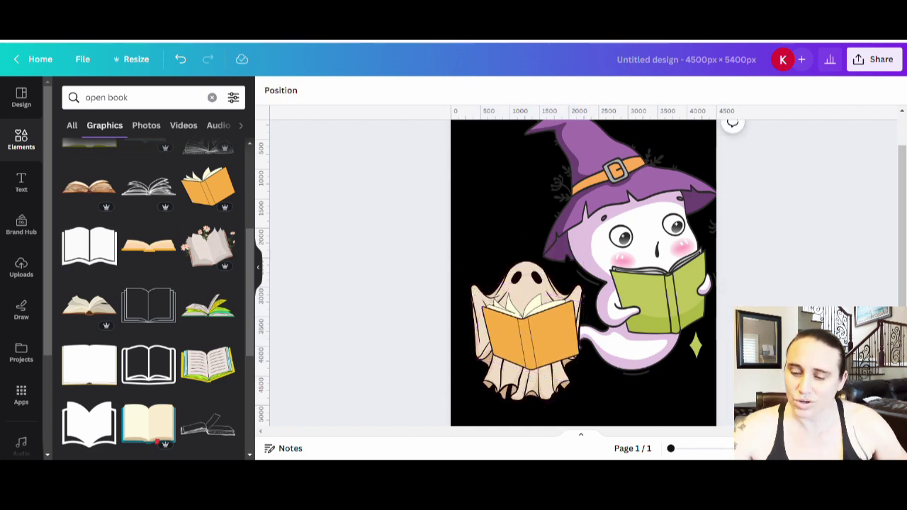
click(530, 322)
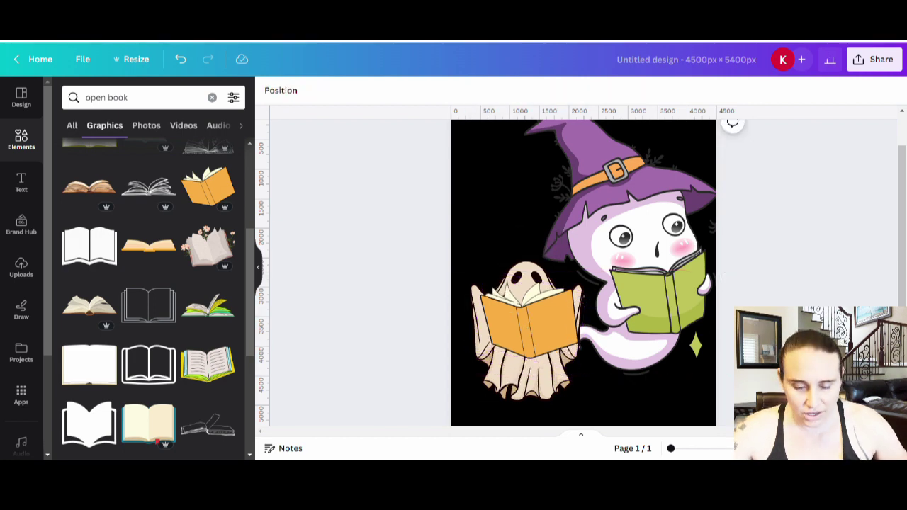
drag(532, 320, 305, 319)
- Add the red open book with turquoise page edges from the "open book" graphics and place it over the beige ghost's body
scroll(179, 283, down, 3)
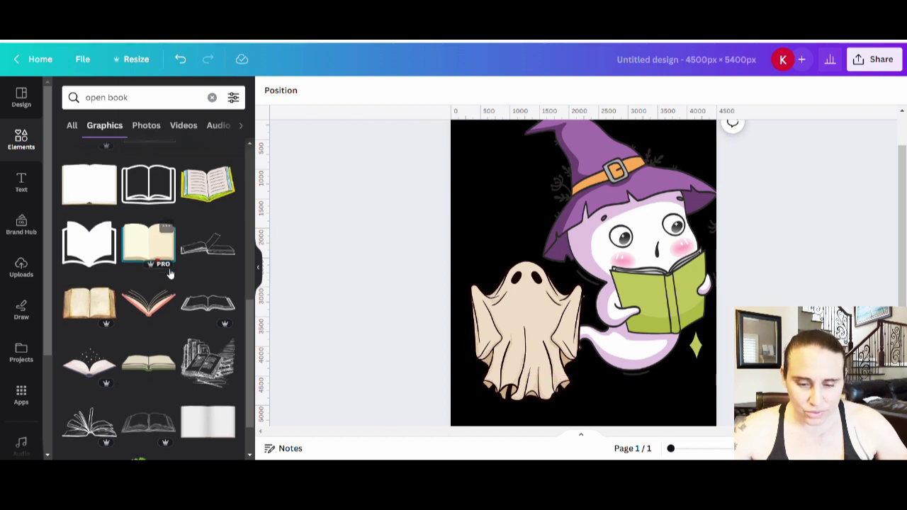
scroll(171, 263, down, 2)
scroll(177, 266, down, 5)
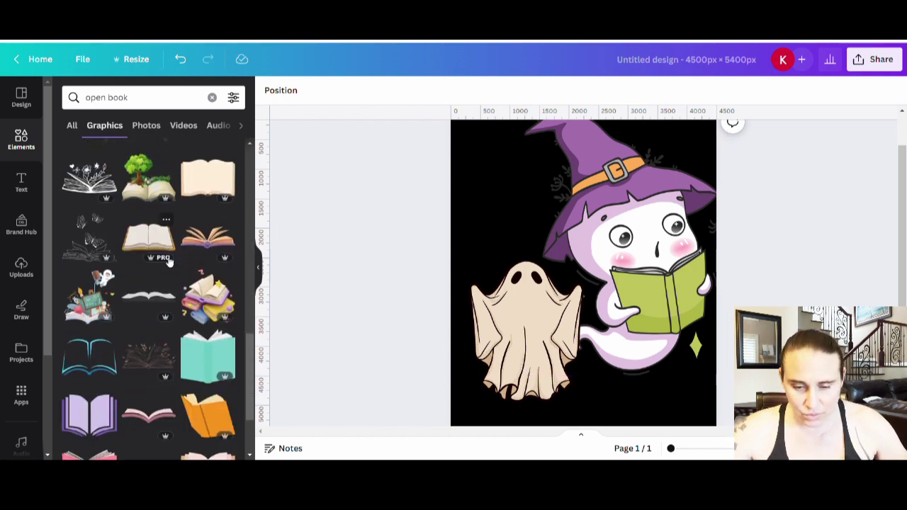
scroll(191, 305, down, 1)
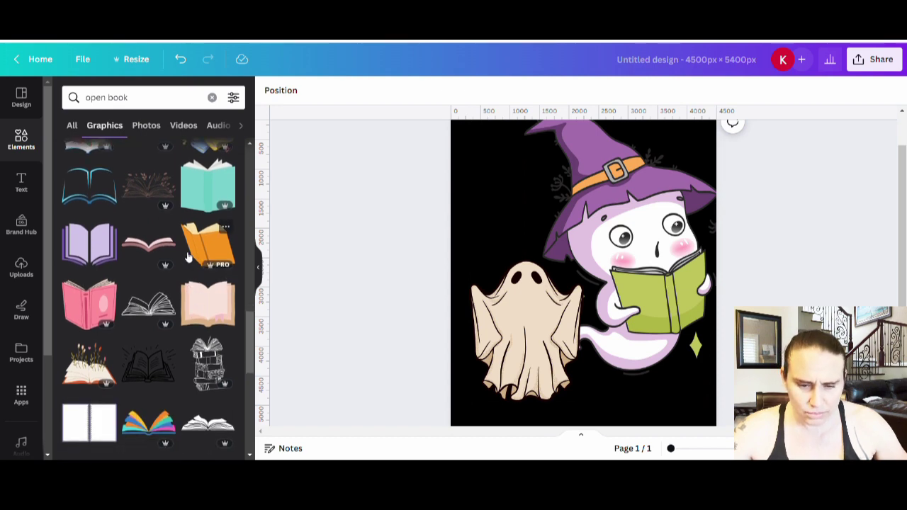
scroll(192, 269, down, 2)
scroll(188, 256, down, 3)
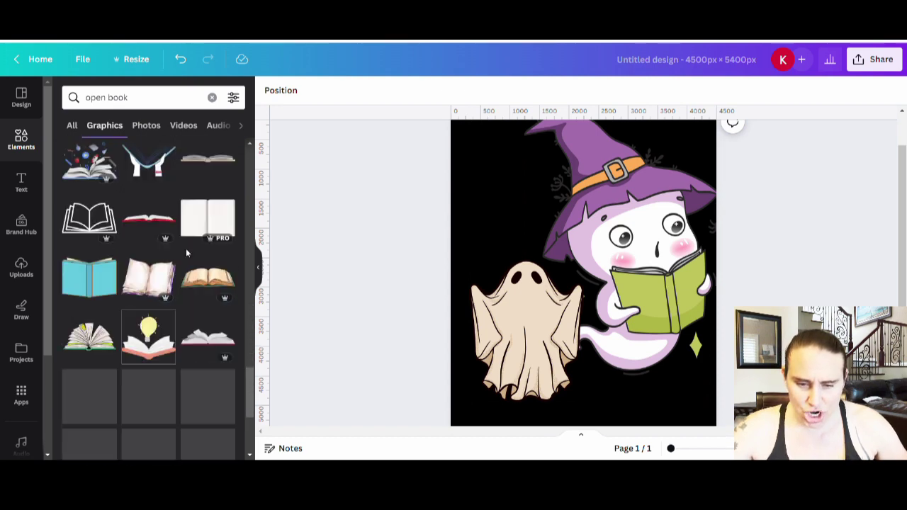
scroll(192, 252, down, 3)
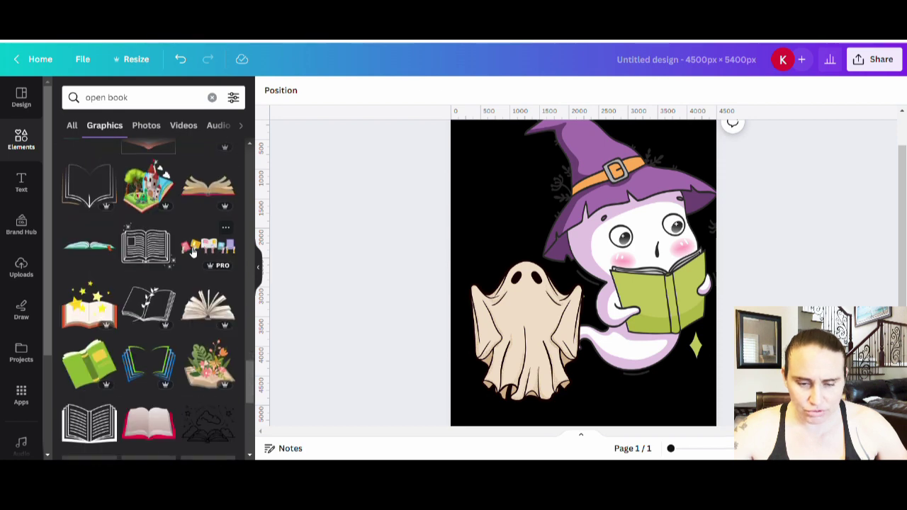
scroll(191, 252, down, 4)
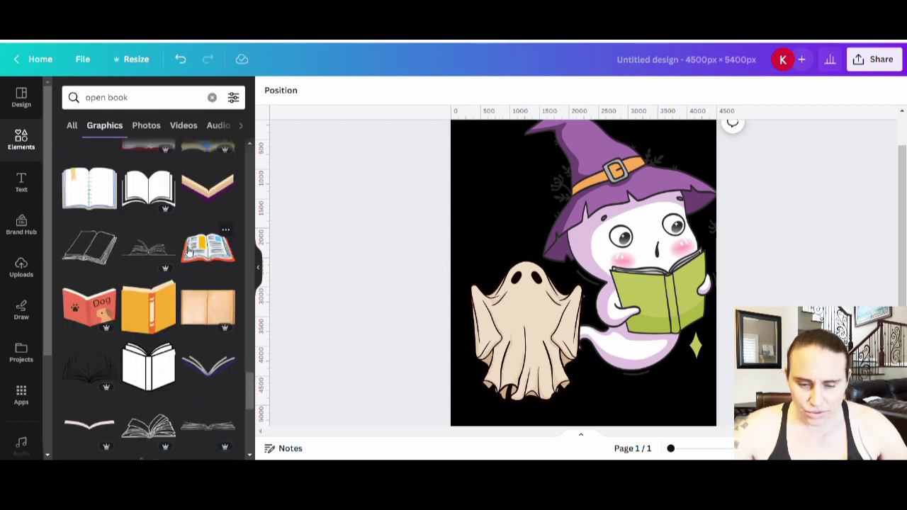
scroll(189, 252, down, 5)
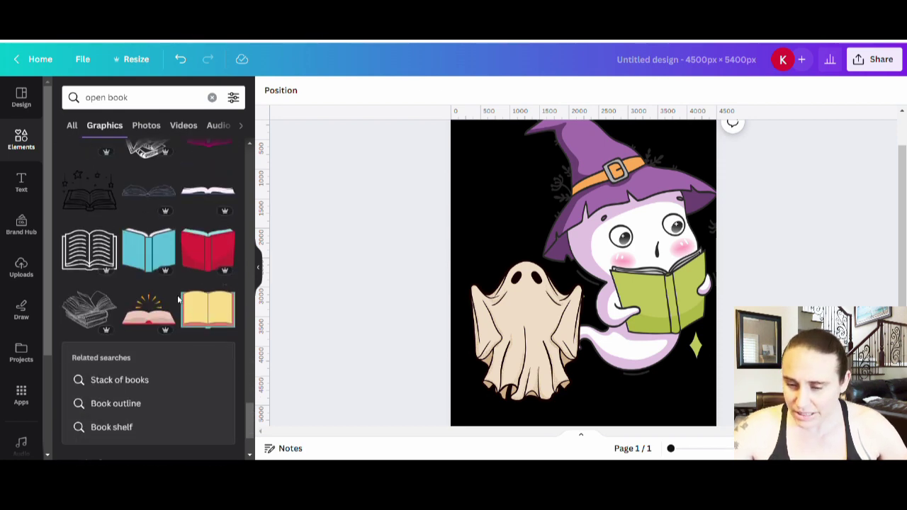
click(206, 257)
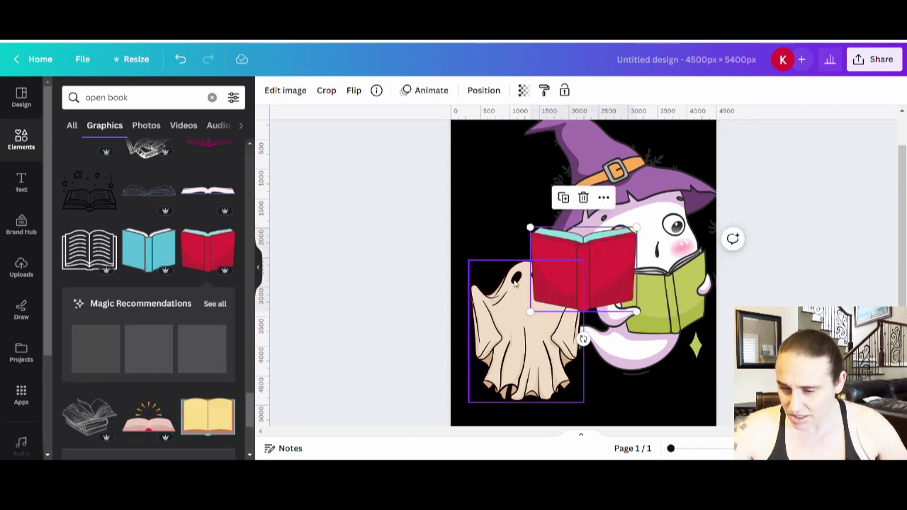
drag(593, 270, 542, 344)
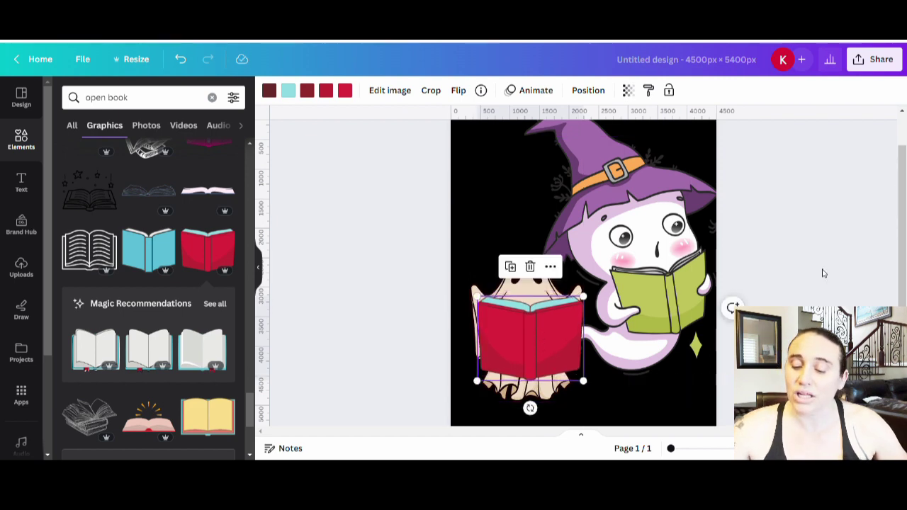
- Shrink the red book to about half its width and position it on the beige ghost's chest
click(823, 274)
click(523, 332)
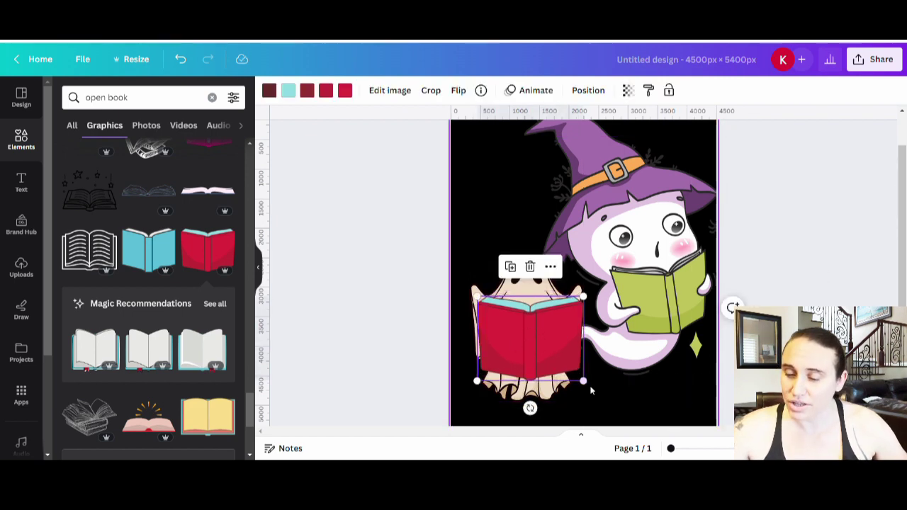
drag(583, 381, 541, 344)
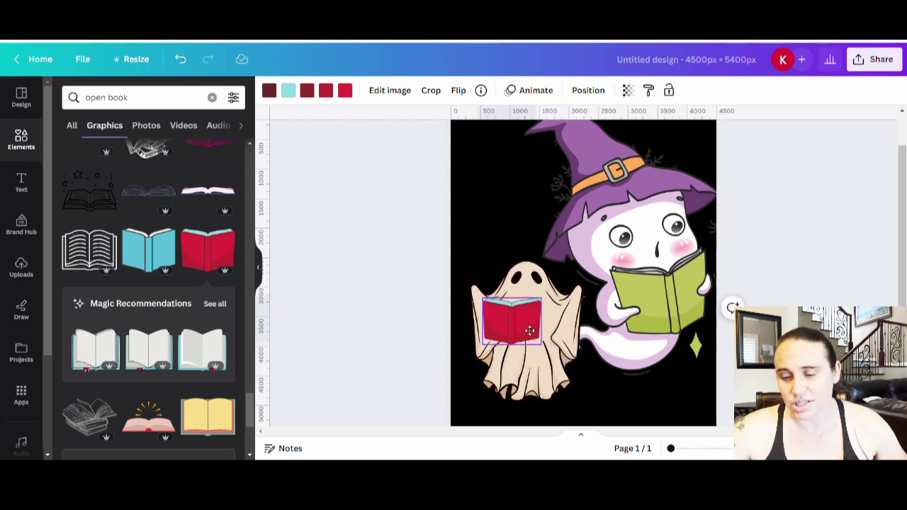
click(523, 369)
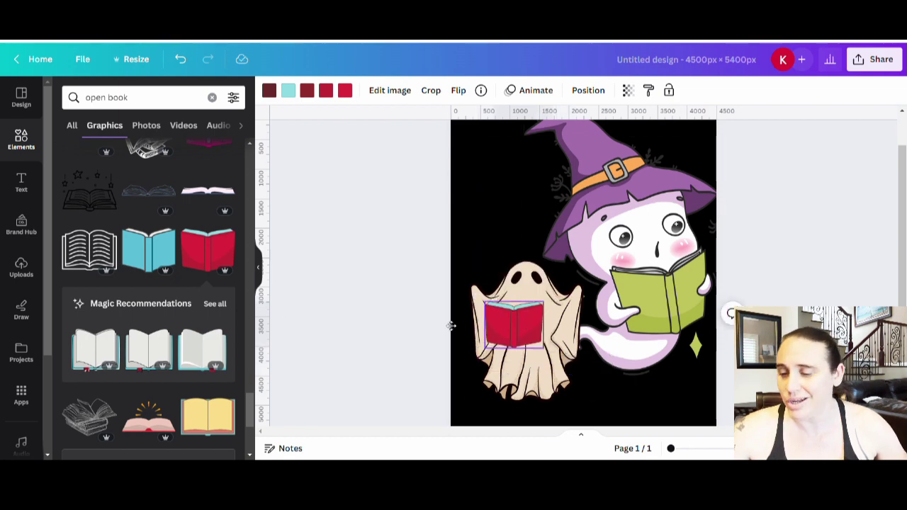
- Delete the red book and the beige ghost from the page
key(Delete)
click(489, 326)
key(Delete)
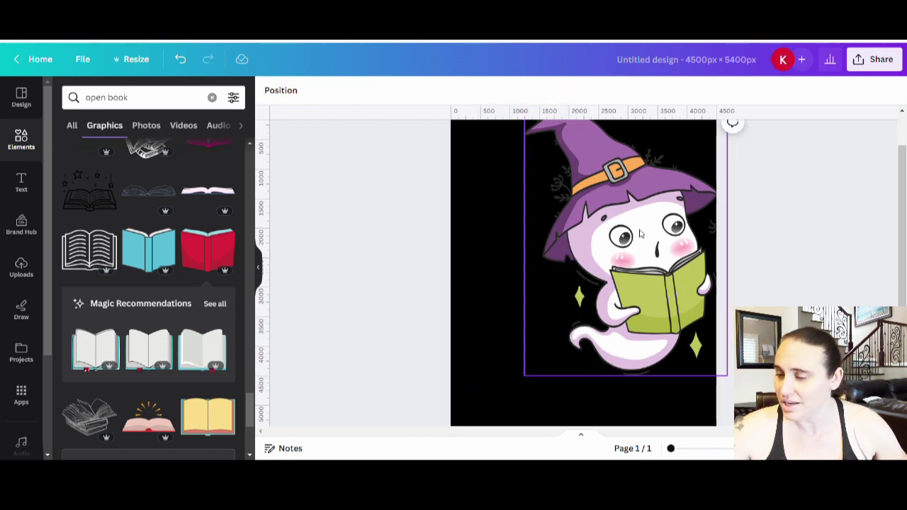
- Shrink the book-reading ghost to about 2,199 × 2,879 px and position it horizontally centred on the black page
drag(640, 234, 609, 243)
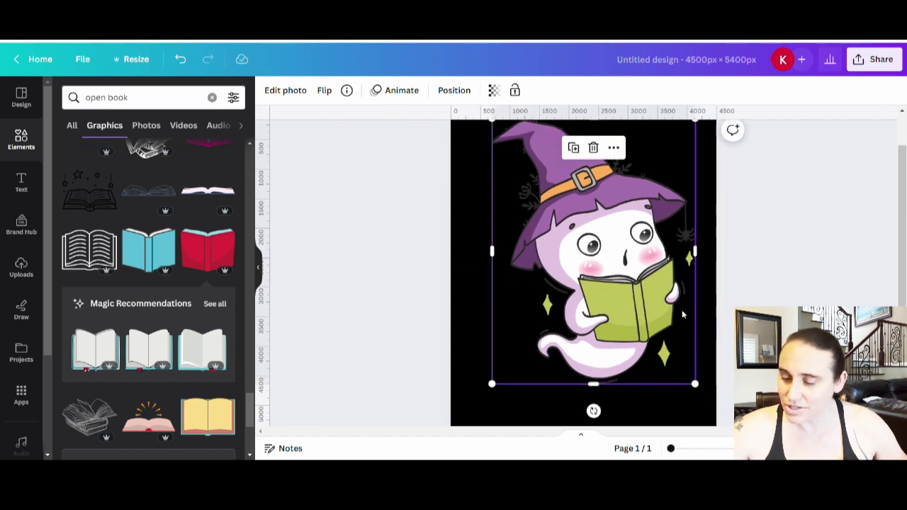
drag(702, 389, 654, 361)
scroll(641, 306, up, 1)
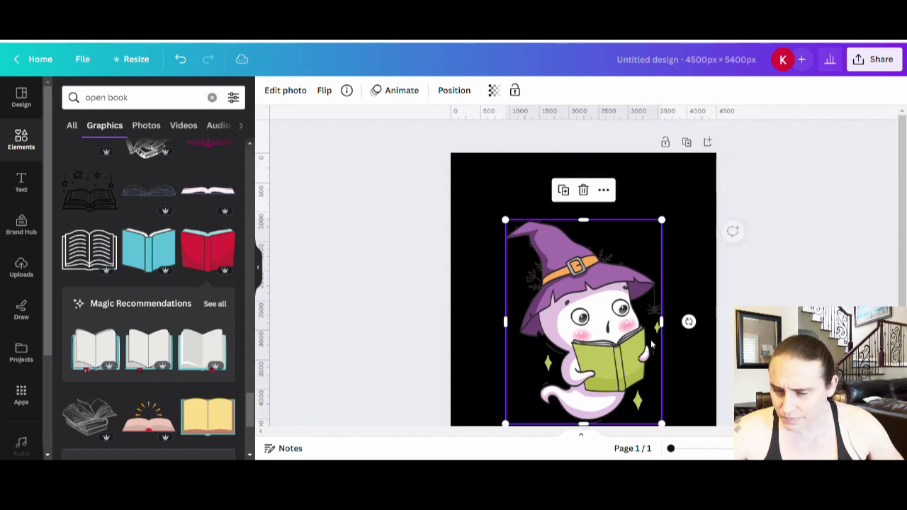
scroll(659, 325, down, 1)
drag(666, 330, 637, 289)
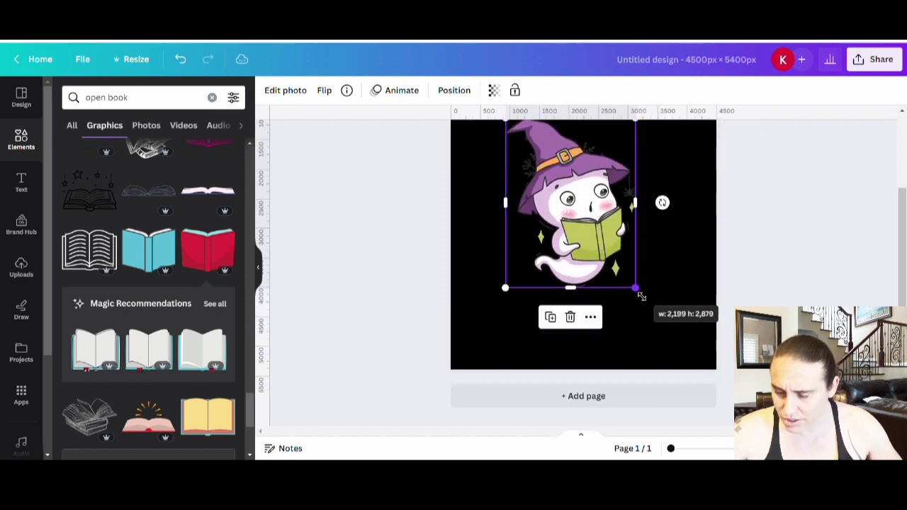
scroll(545, 323, up, 3)
drag(545, 323, 558, 331)
click(876, 267)
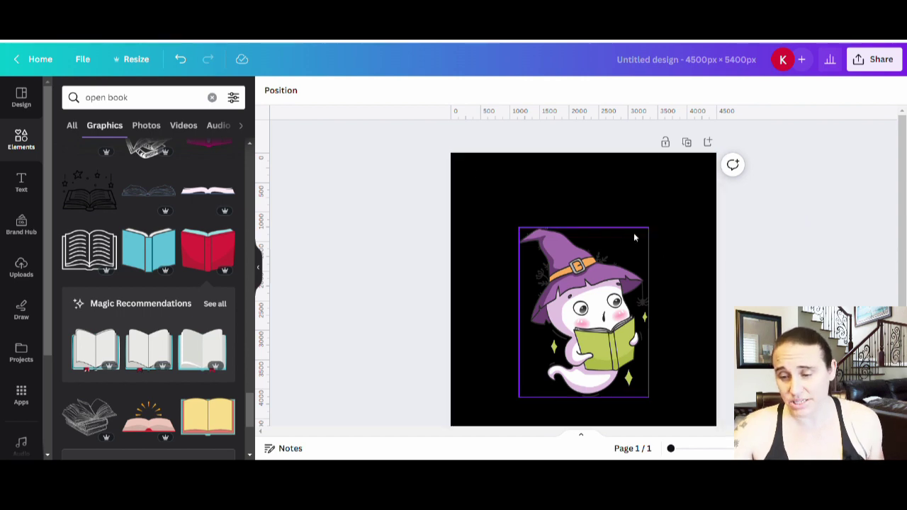
scroll(757, 215, down, 3)
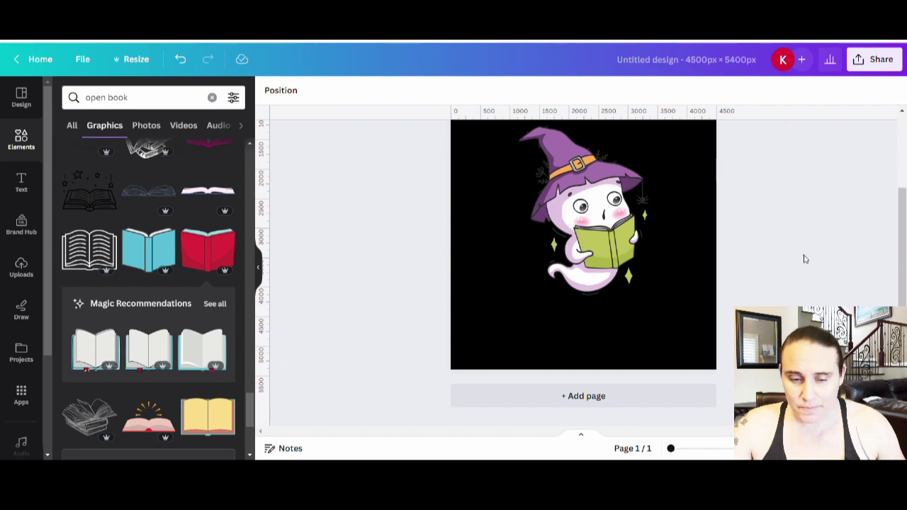
scroll(758, 245, up, 3)
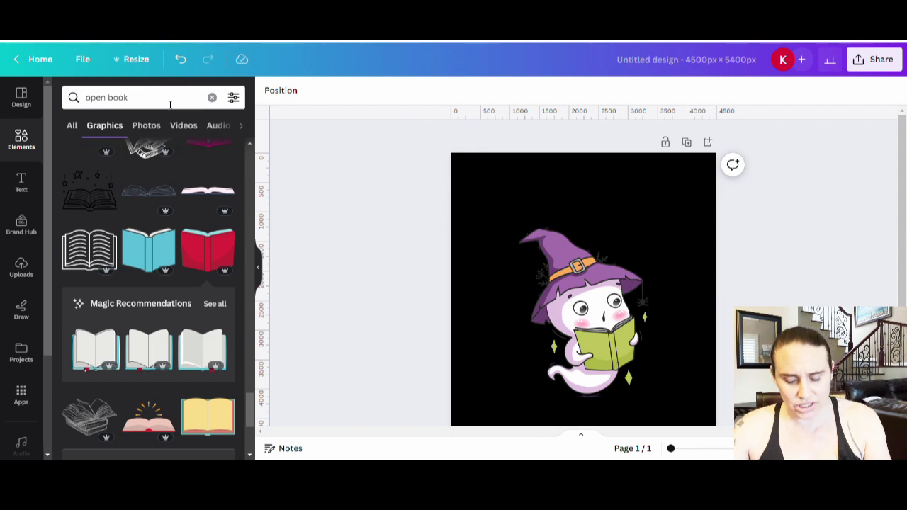
- Search the graphics for "checkered" and add the long, narrow checkered strip to the page
click(138, 104)
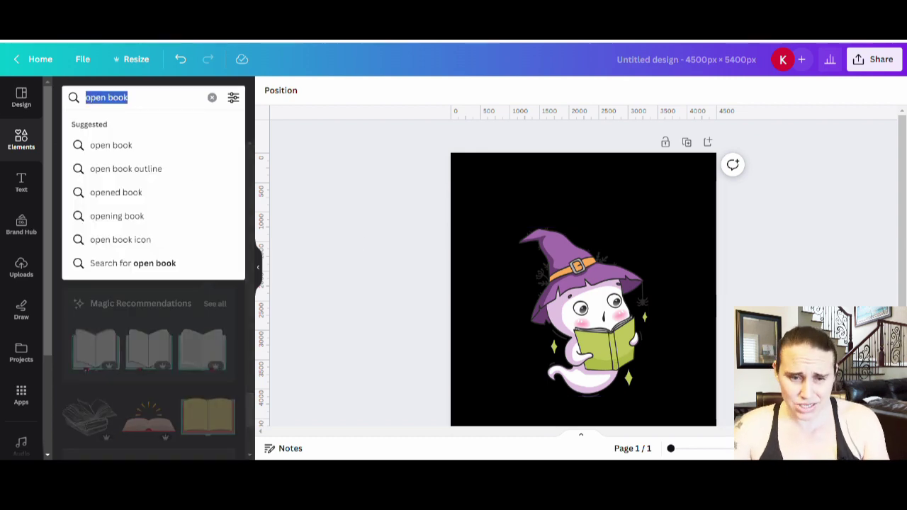
text(chec)
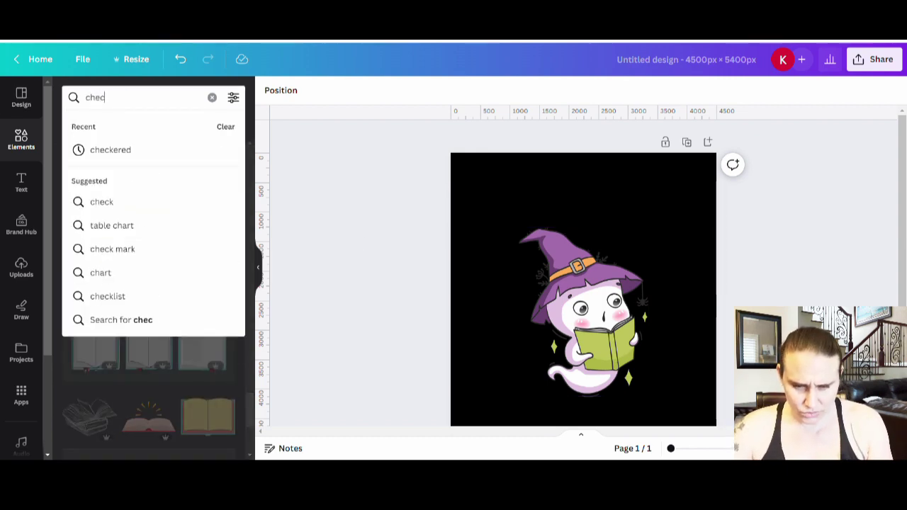
text(kered)
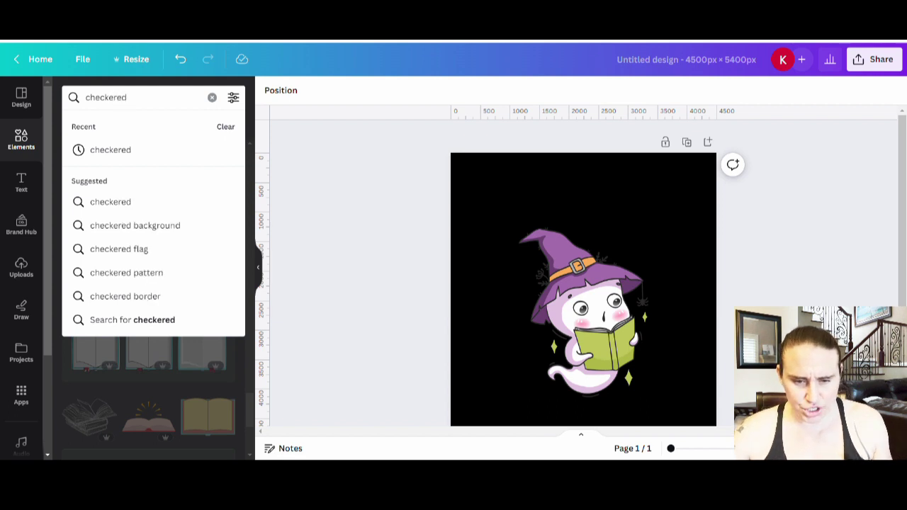
key(Return)
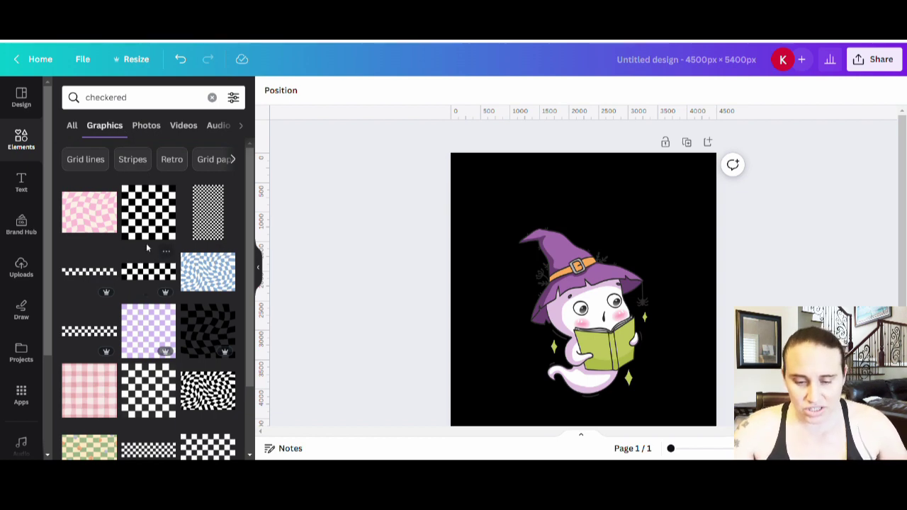
scroll(146, 243, down, 2)
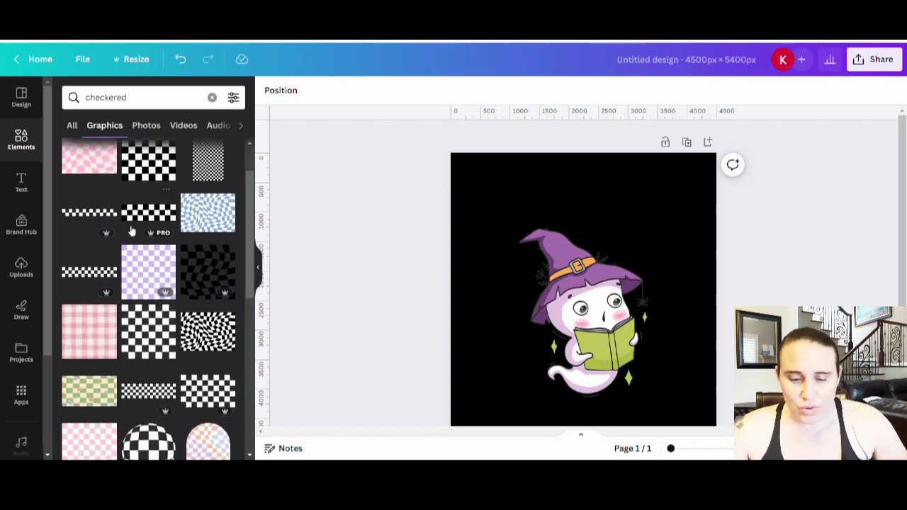
scroll(118, 312, down, 2)
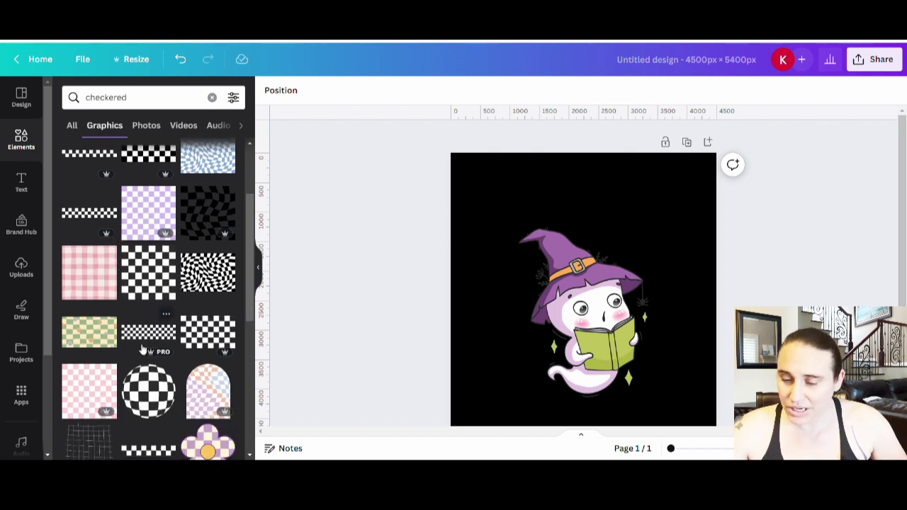
click(128, 336)
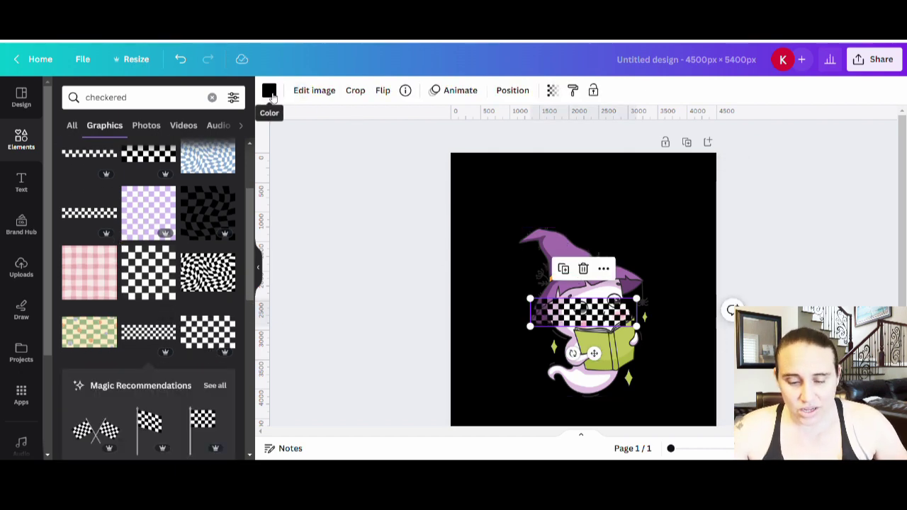
- Recolour the black checkered strip with the light orange default solid colour
click(273, 92)
scroll(163, 382, down, 2)
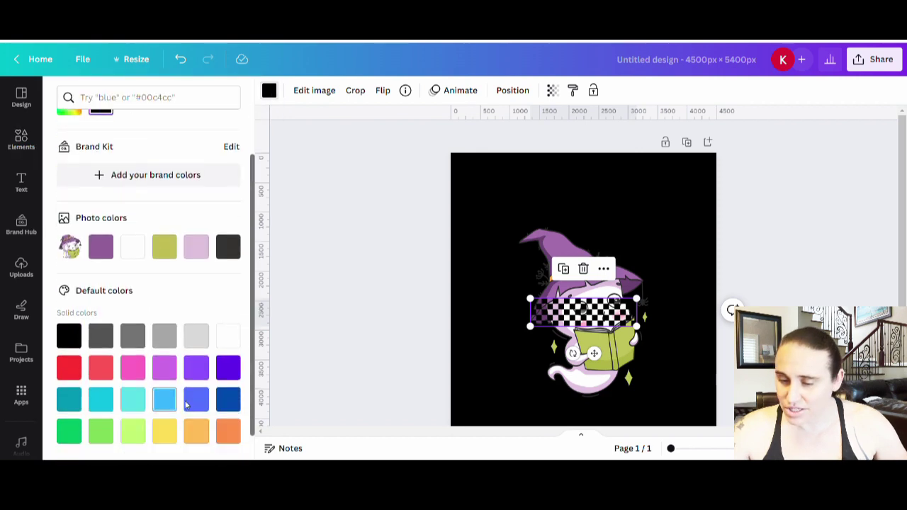
click(201, 434)
- Enlarge the orange checkered strip to nearly the page's width and centre it behind the ghost's face and book
drag(577, 326, 512, 341)
drag(571, 340, 700, 401)
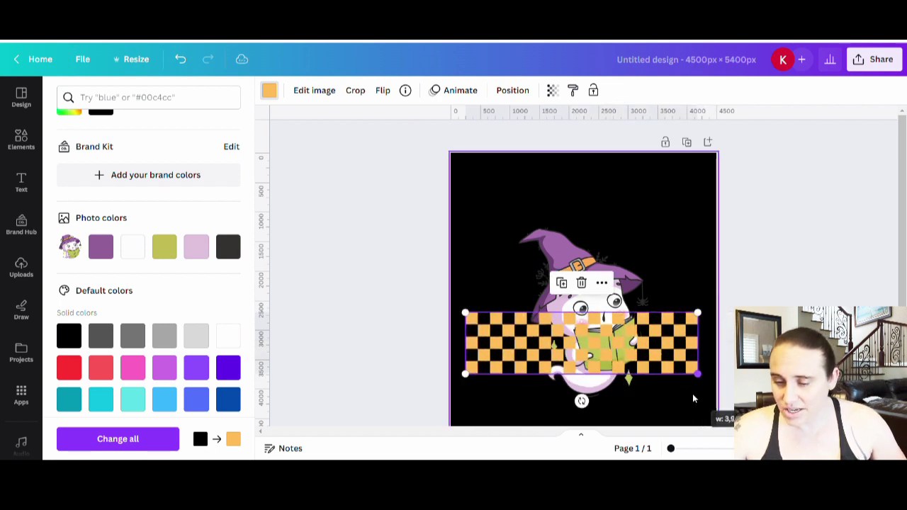
drag(654, 355, 659, 348)
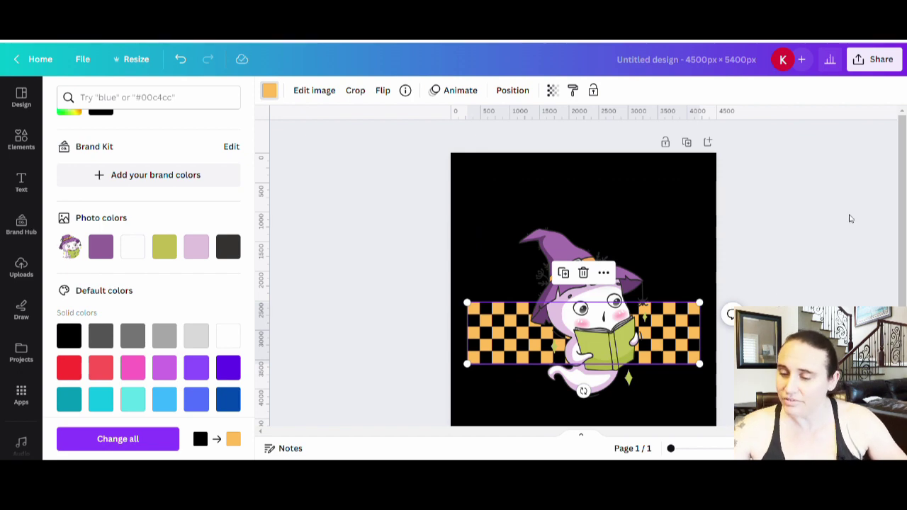
key(Escape)
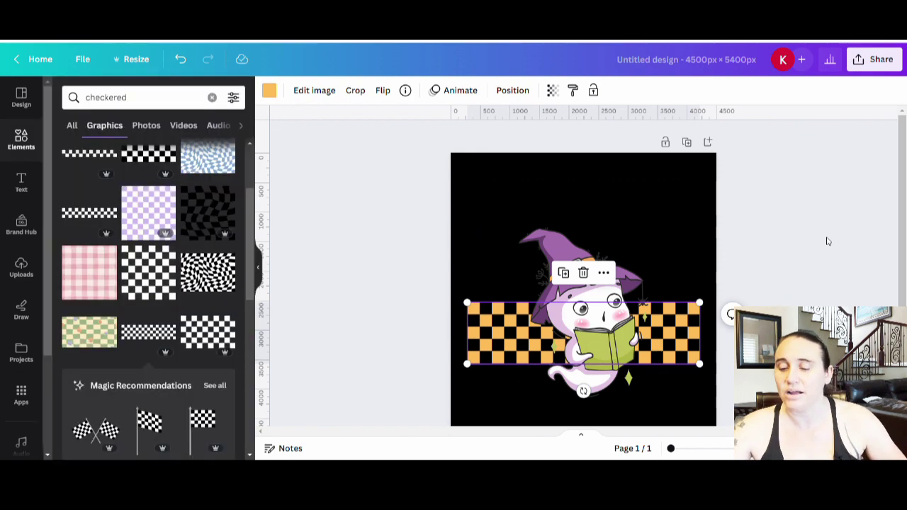
click(803, 260)
scroll(582, 284, down, 2)
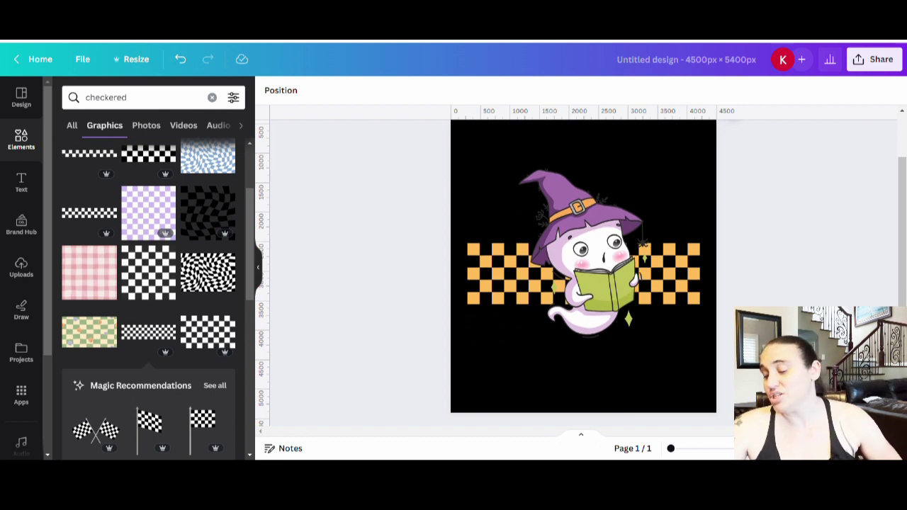
- Shrink the checkered strip to about two thirds of its width and extend the band rightward with a copy
click(691, 287)
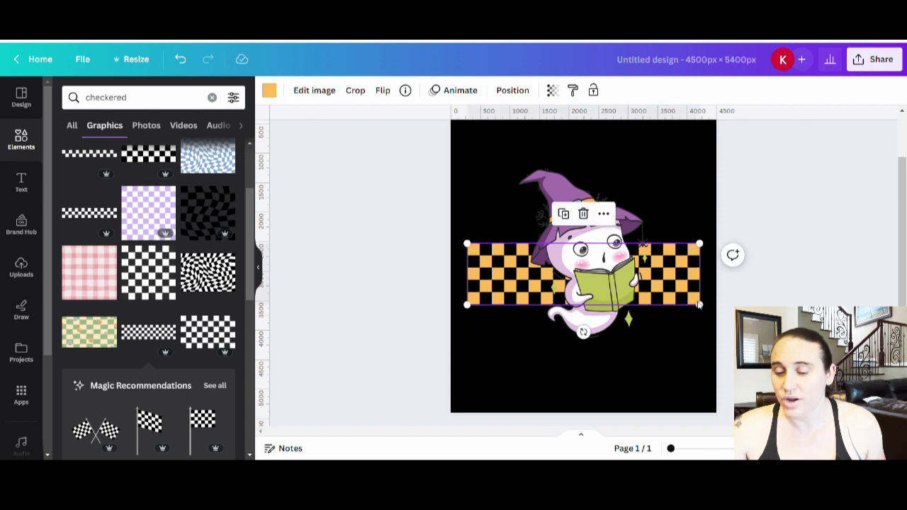
drag(700, 305, 618, 285)
drag(483, 271, 588, 300)
- Crop the inner end of the right-hand checkered strip and send it behind the ghost
double_click(567, 292)
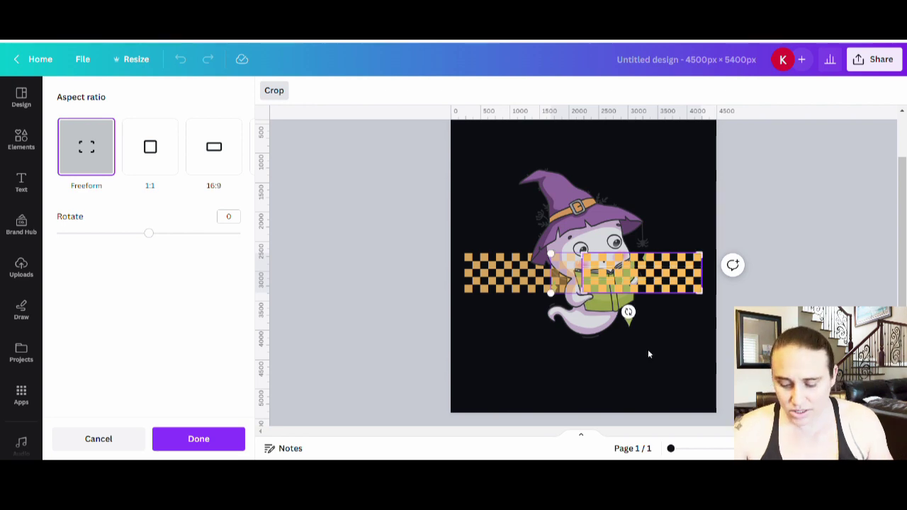
click(666, 302)
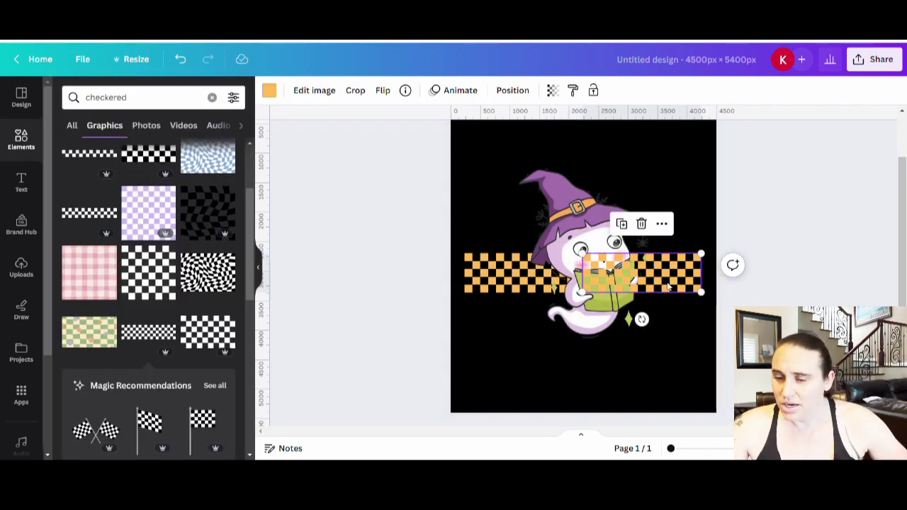
key(ctrl+[)
click(853, 287)
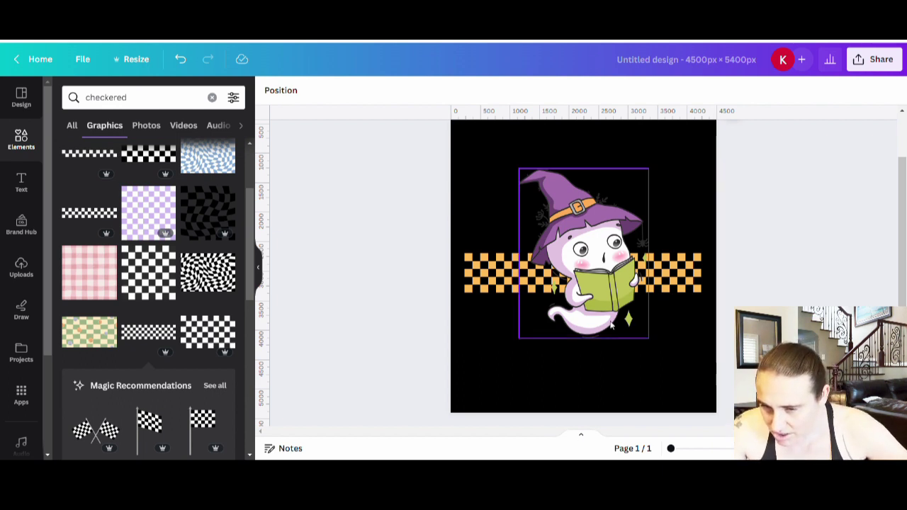
- Move the ghost aside to adjust the right-hand checkered strip's inner end, and place the ghost back over the join at the page's centre
drag(602, 333, 543, 427)
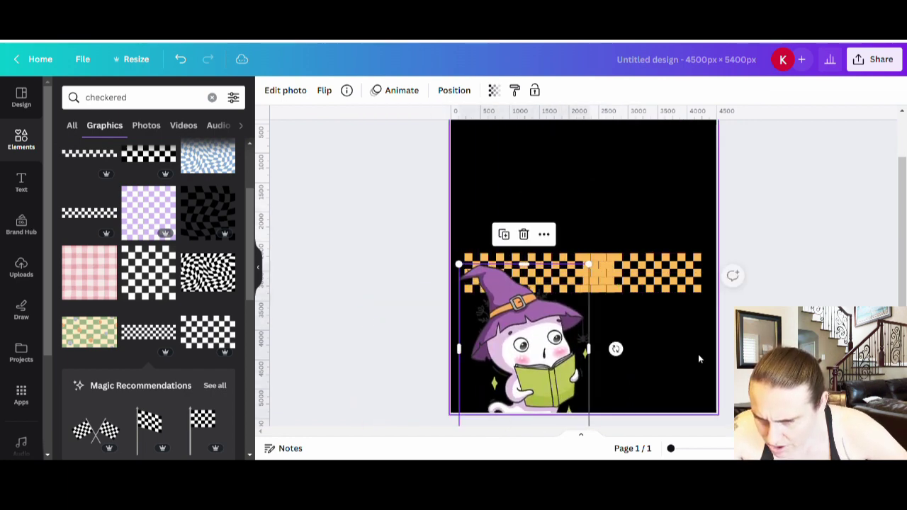
click(628, 287)
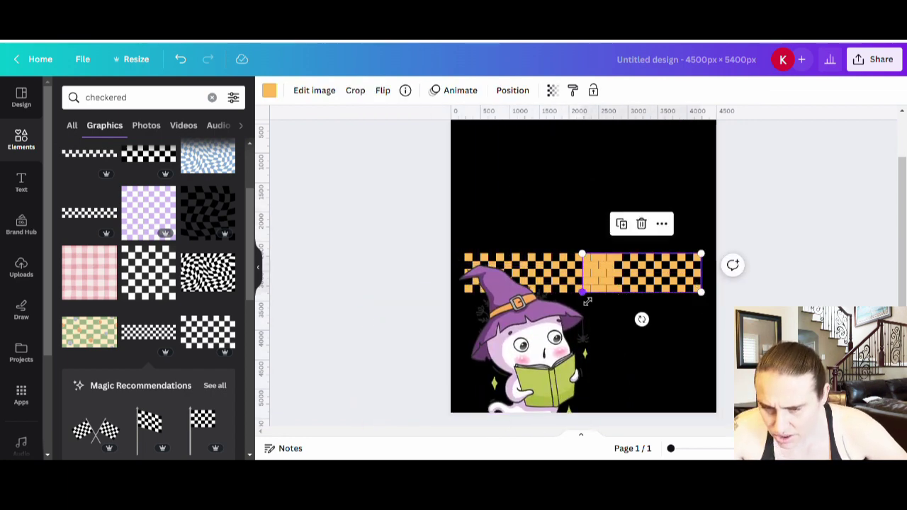
drag(588, 301, 585, 303)
click(580, 383)
click(560, 365)
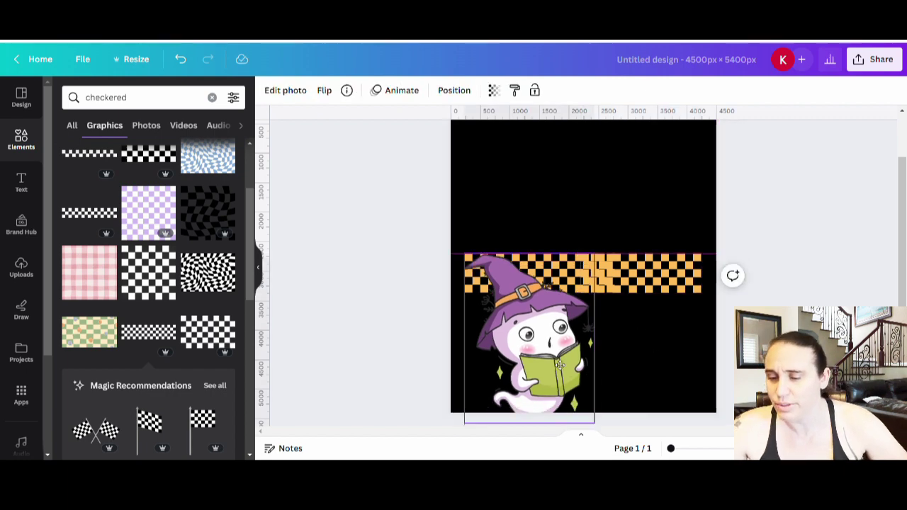
drag(560, 365, 598, 302)
click(696, 349)
scroll(696, 350, up, 1)
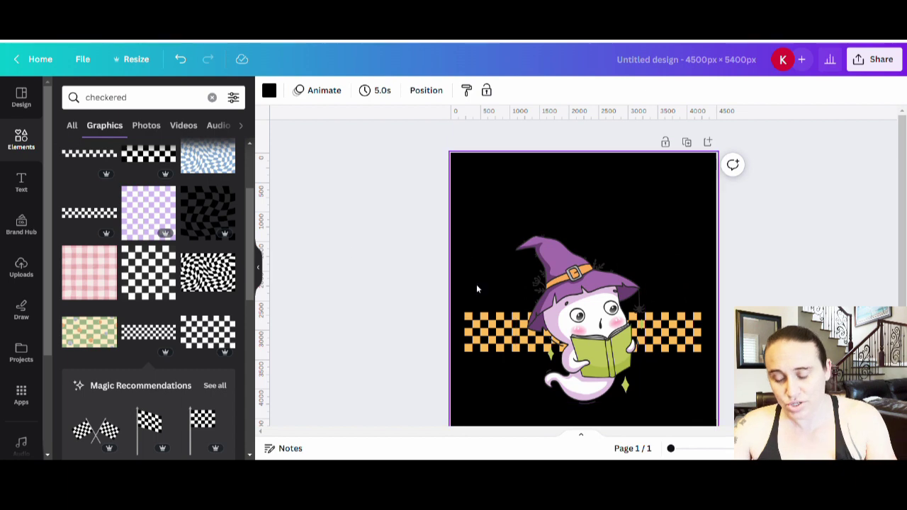
- Add a text box reading "read more" and colour it the same light orange as the checkered strip
key(t)
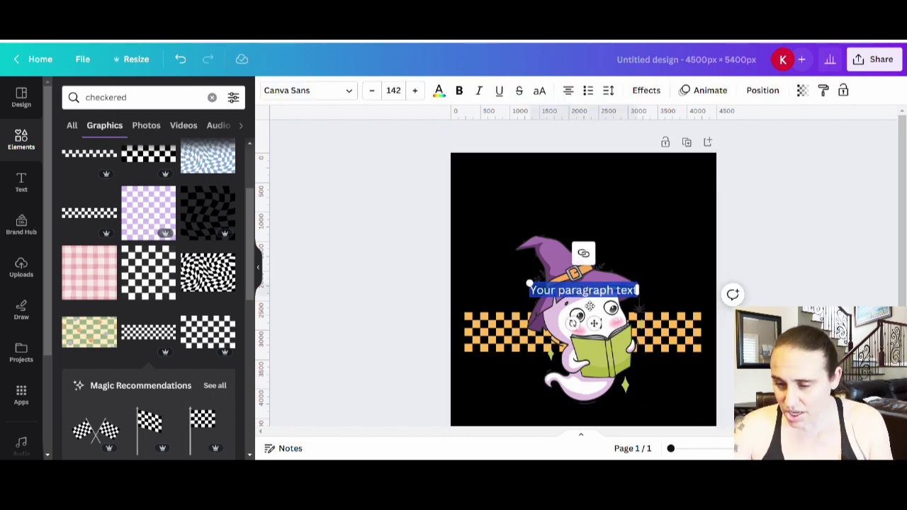
text(read)
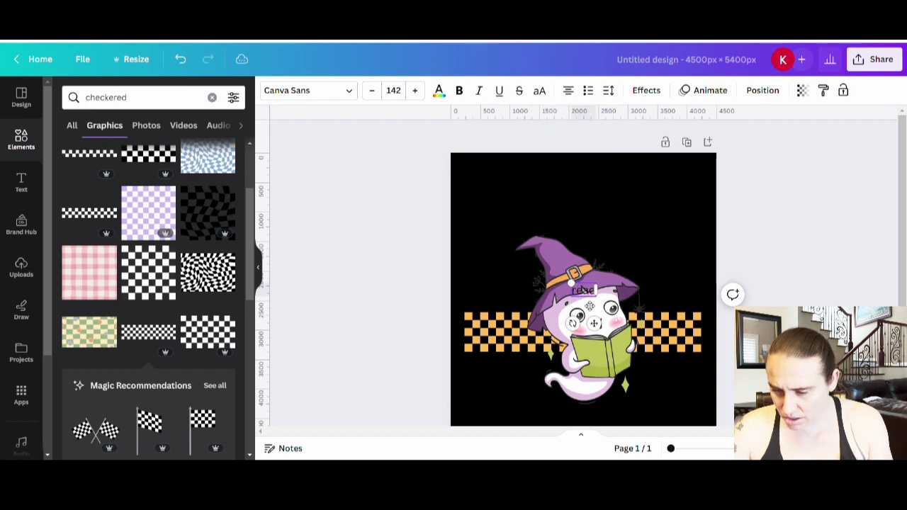
text( more)
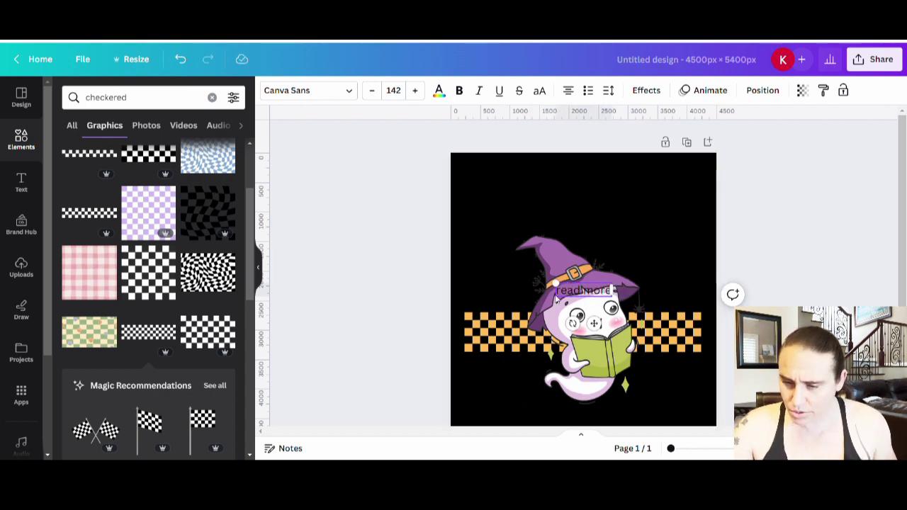
click(813, 241)
click(583, 291)
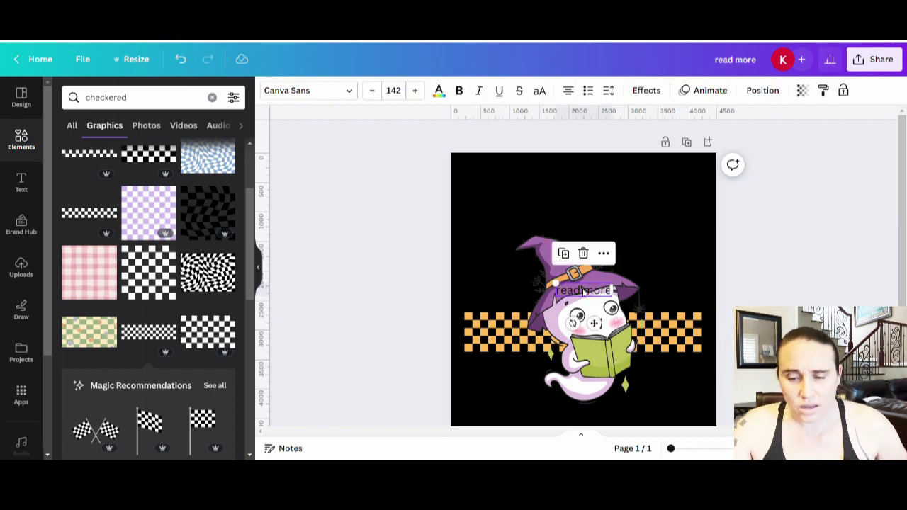
click(439, 92)
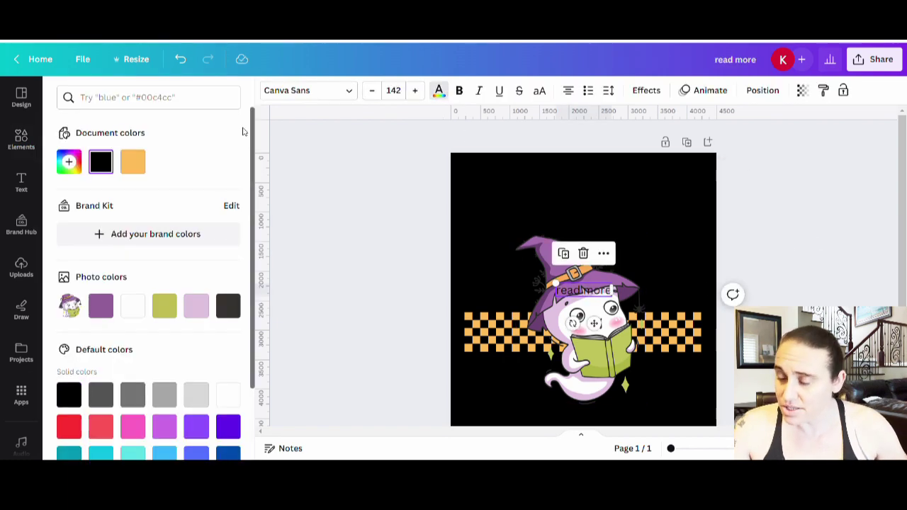
click(132, 163)
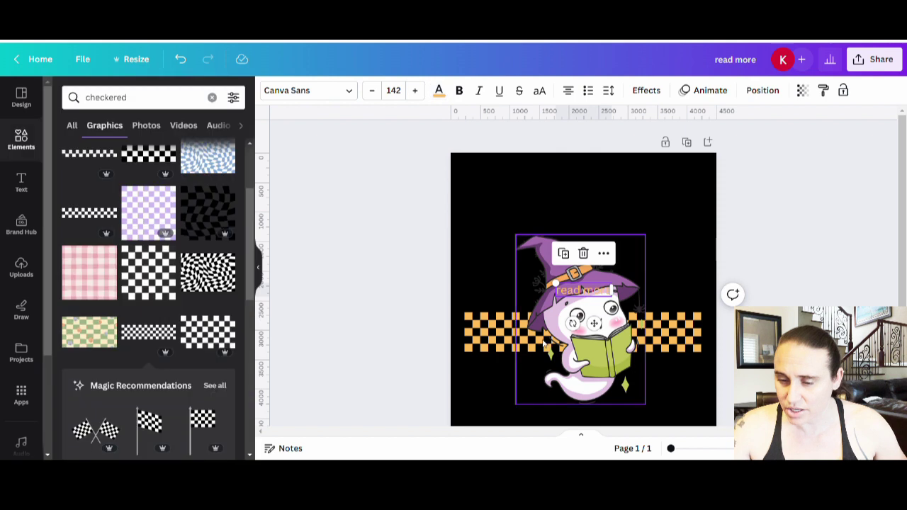
- Enlarge the "read more" text to size 437 and centre it above the ghost's witch hat
click(576, 300)
drag(576, 300, 706, 261)
click(576, 249)
click(763, 215)
drag(617, 210, 600, 199)
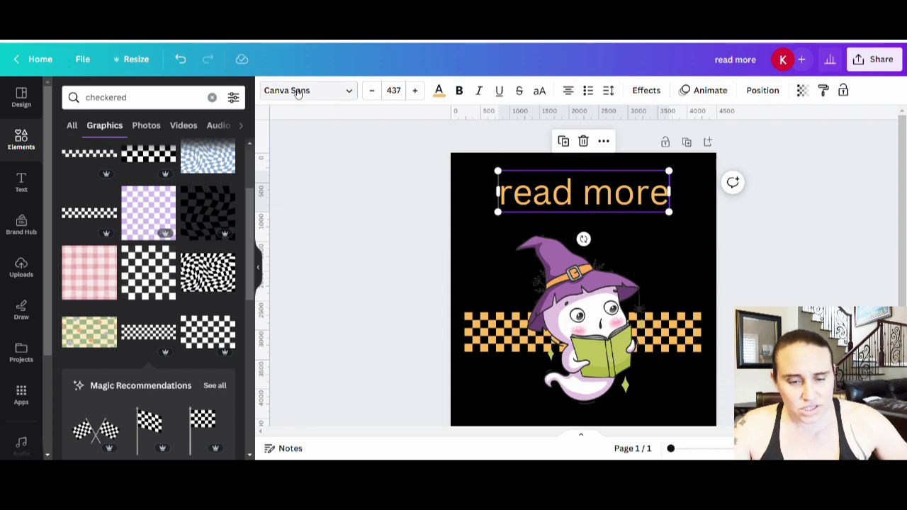
- Change the "read more" text's font to Magic Flower
click(298, 92)
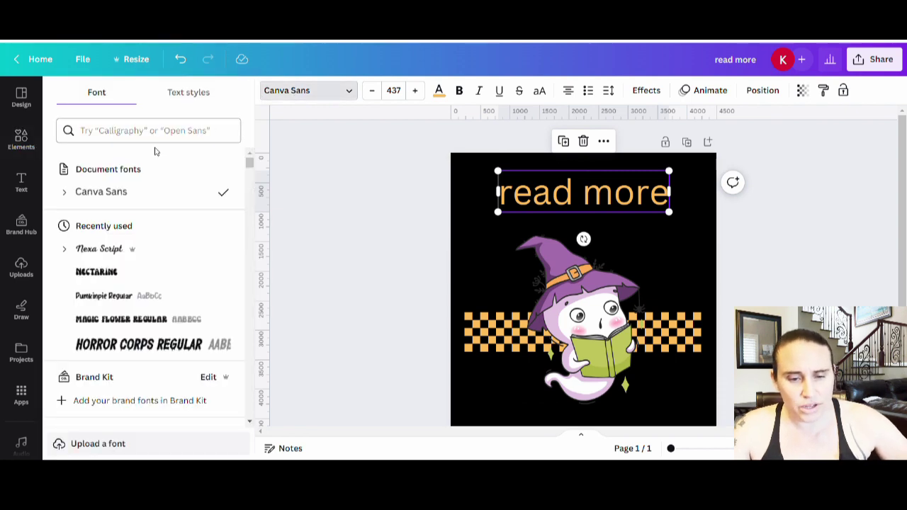
click(184, 134)
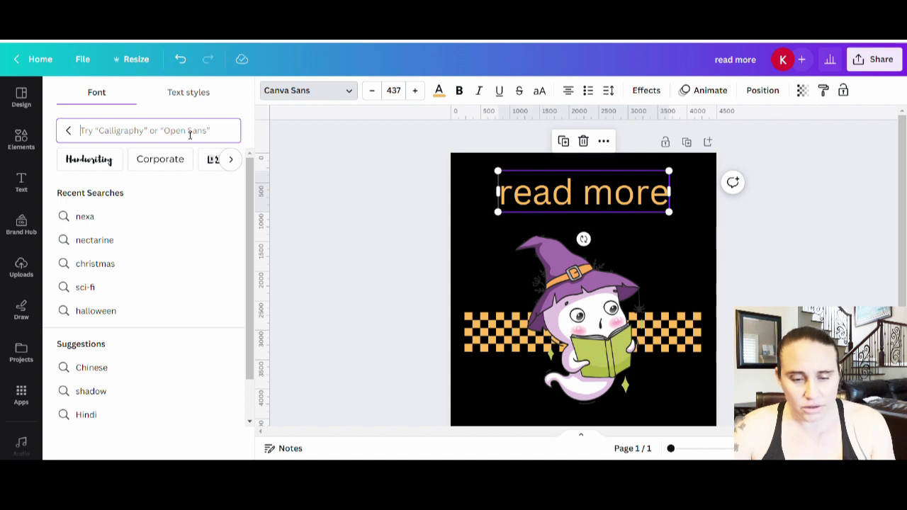
text(magic fl)
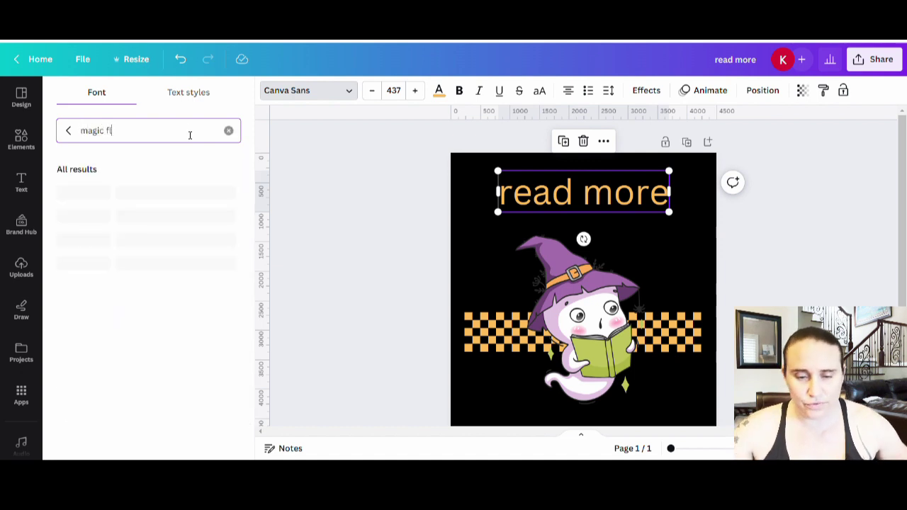
text(ower)
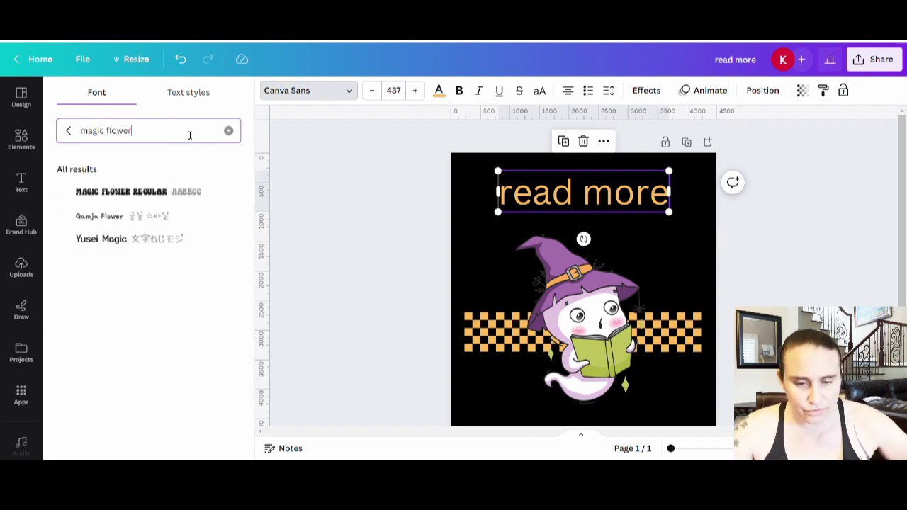
click(131, 190)
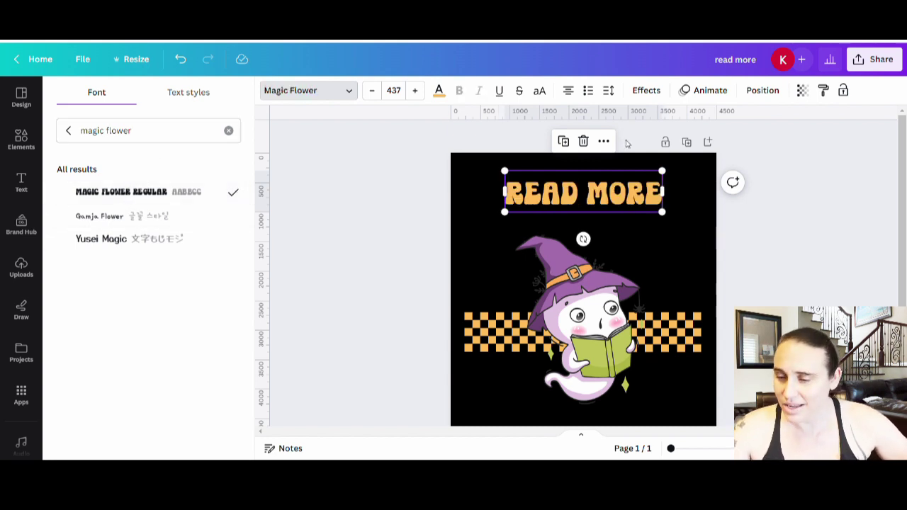
- Enlarge the "read more" text to size 646 and centre it across the page above the ghost's hat
click(662, 172)
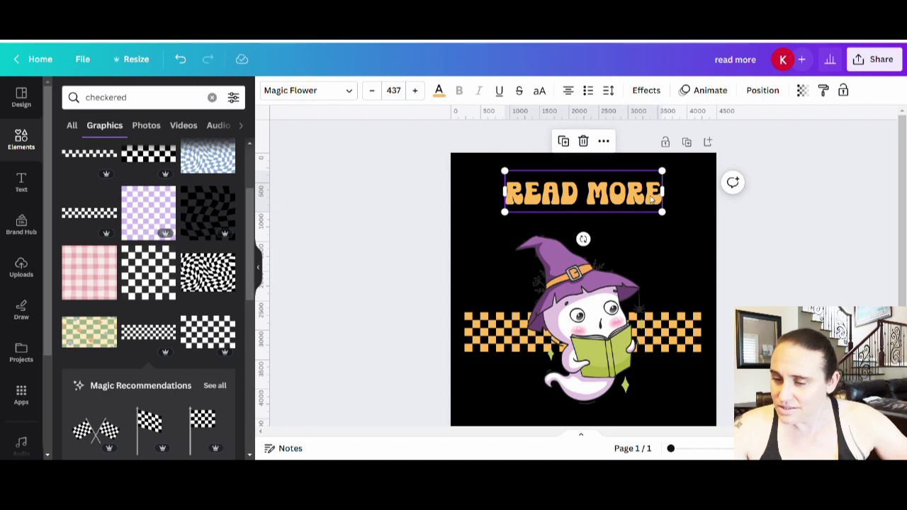
drag(672, 221, 735, 239)
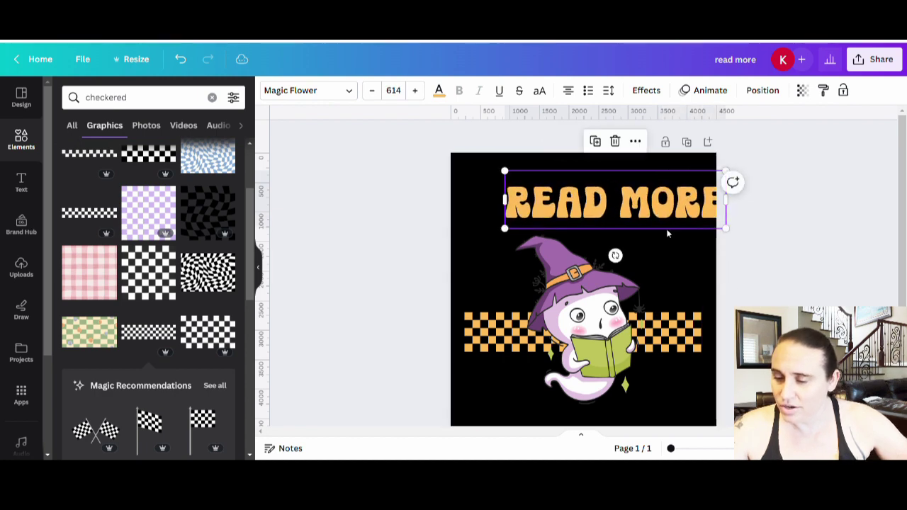
drag(647, 223, 616, 219)
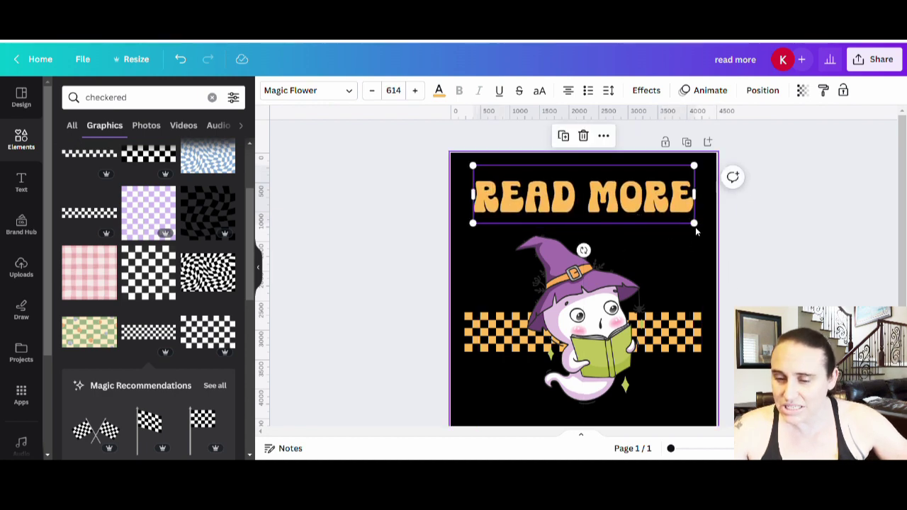
drag(695, 227, 718, 241)
drag(607, 206, 606, 215)
- Duplicate the "read more" text and place the copy below the ghost, near the page's bottom edge
scroll(814, 190, down, 2)
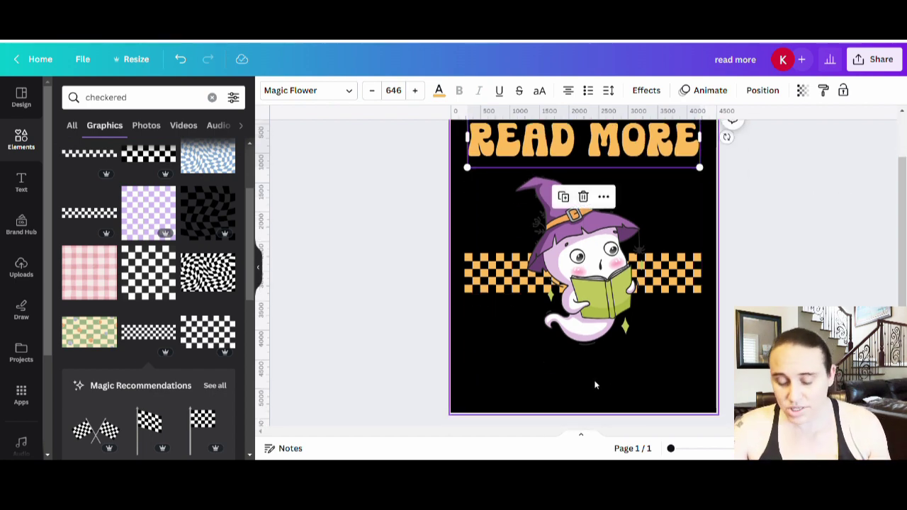
scroll(650, 376, up, 2)
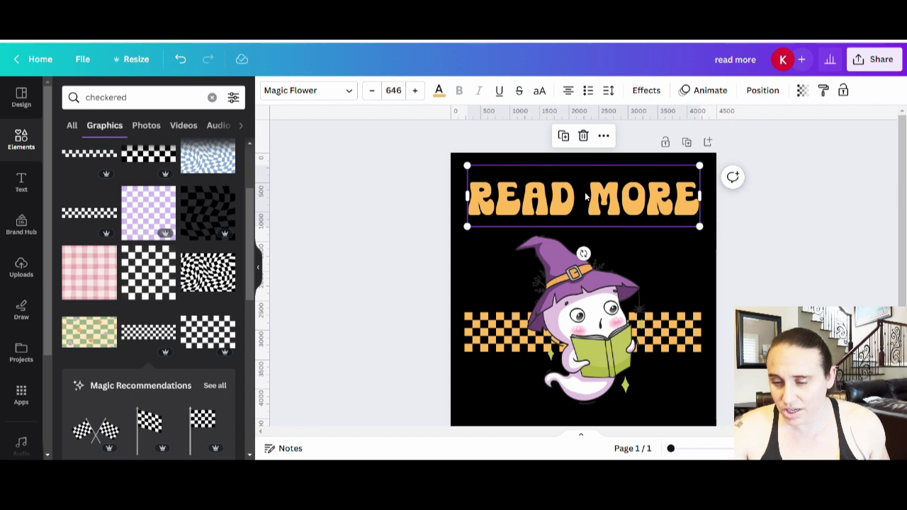
key(ctrl+d)
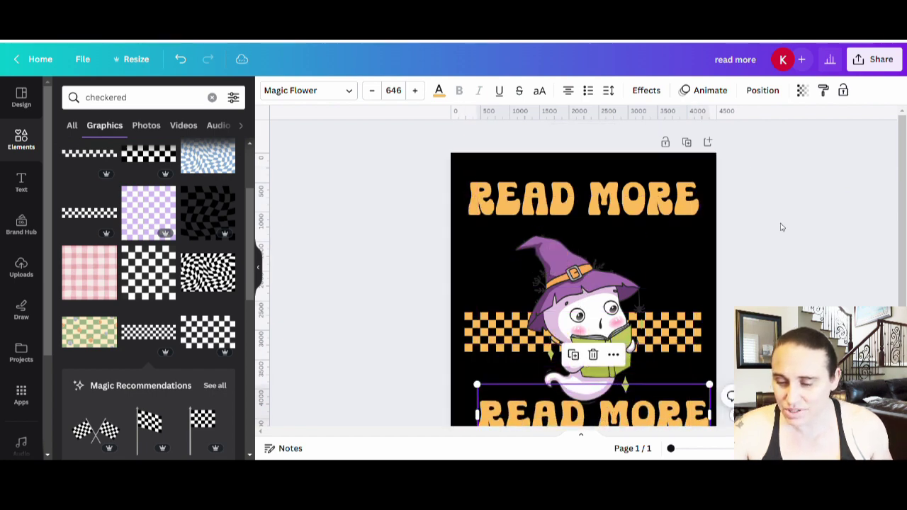
scroll(593, 295, down, 3)
drag(637, 323, 629, 335)
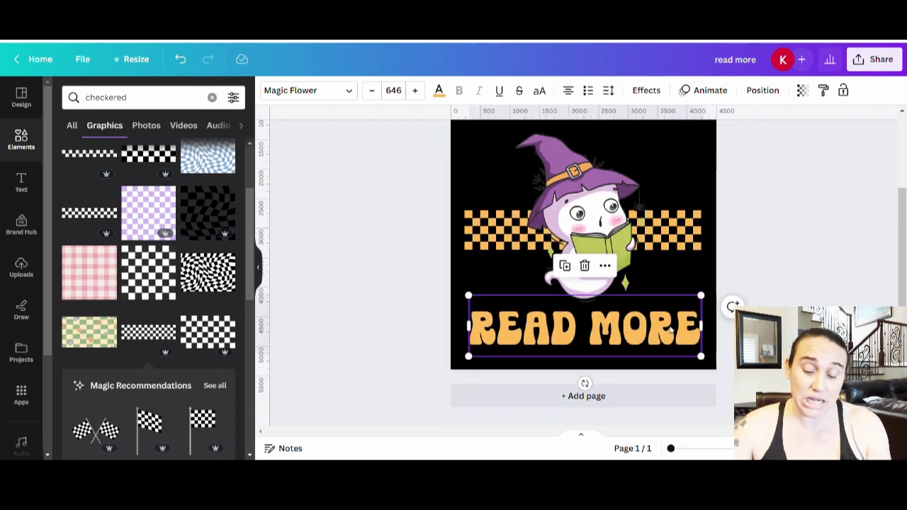
- Replace the wording of the copied text below the ghost with "BOOOOOKS!"
double_click(682, 326)
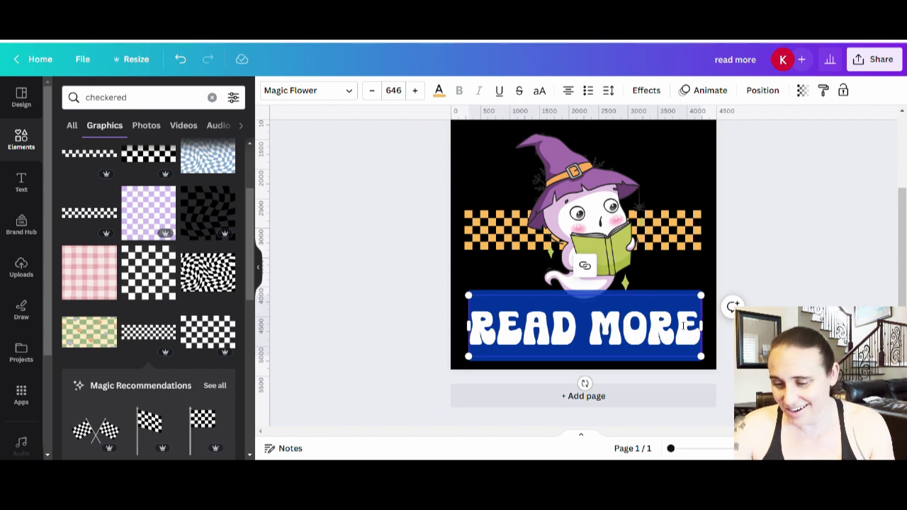
text(BOOO)
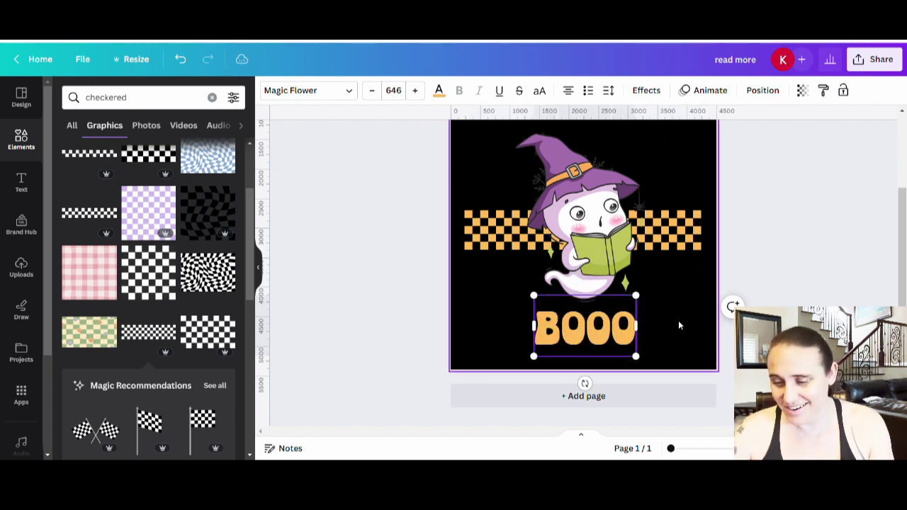
text(OOKS)
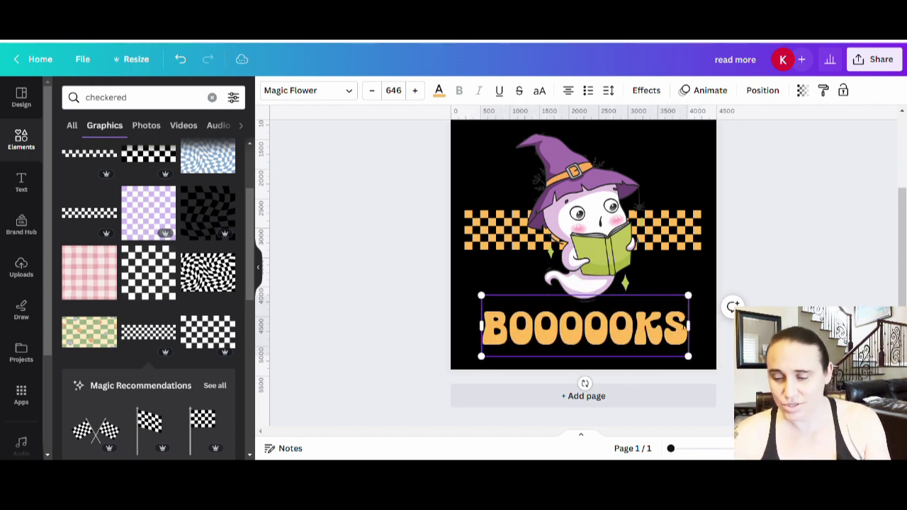
text(!)
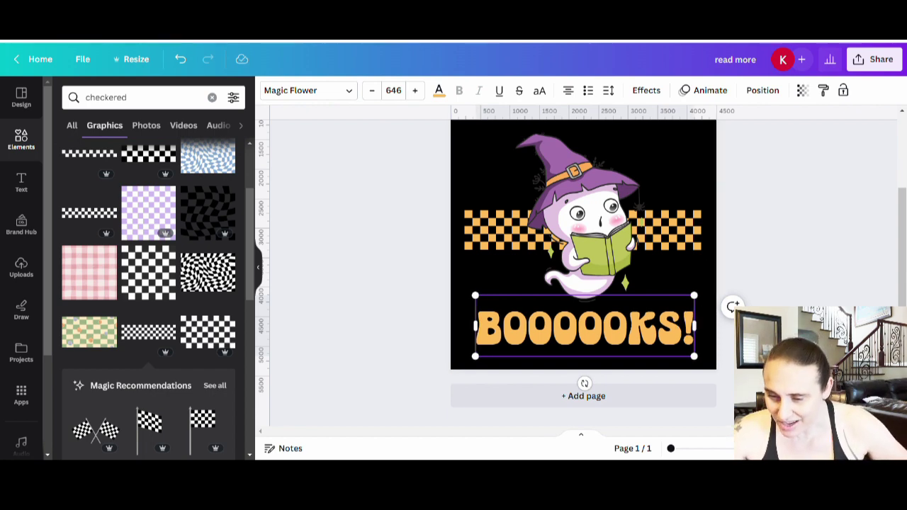
click(802, 243)
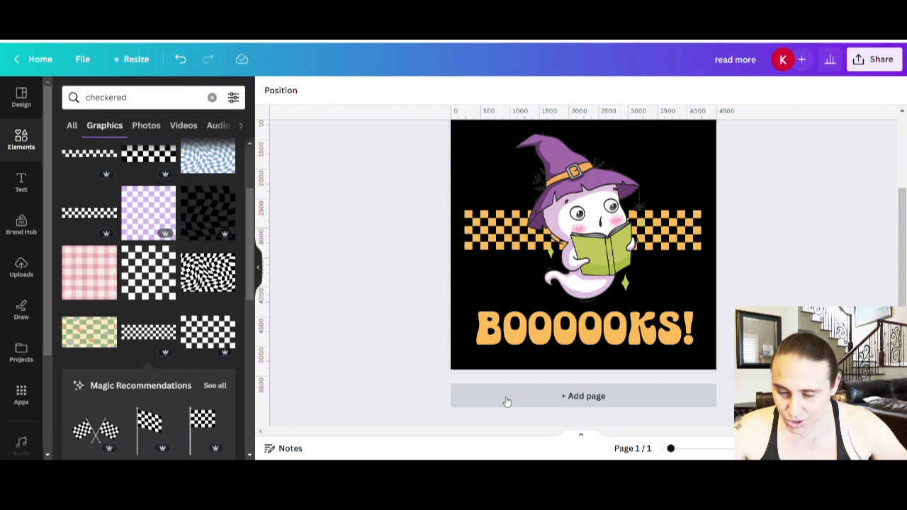
- Enlarge the "BOOOOOKS!" text to size 712 and centre it beneath the ghost
click(577, 339)
drag(479, 367, 459, 363)
drag(701, 303, 710, 298)
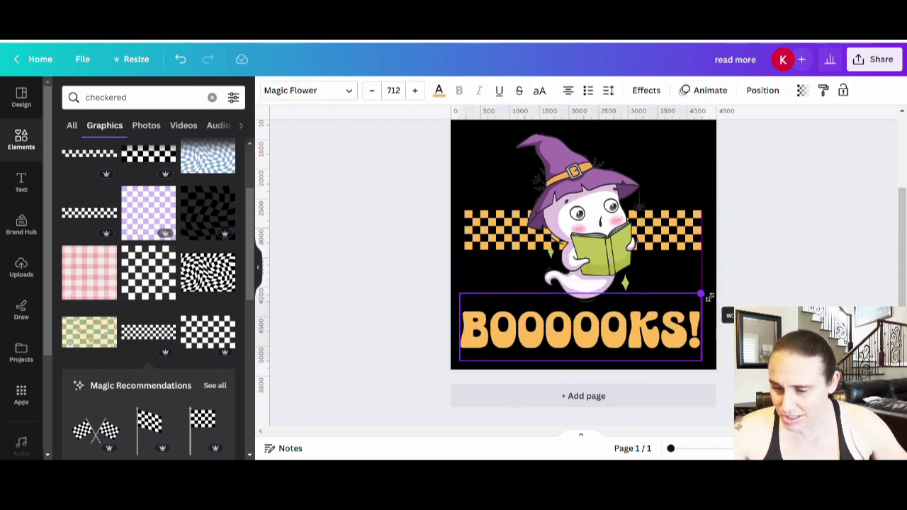
drag(658, 336, 662, 336)
click(826, 265)
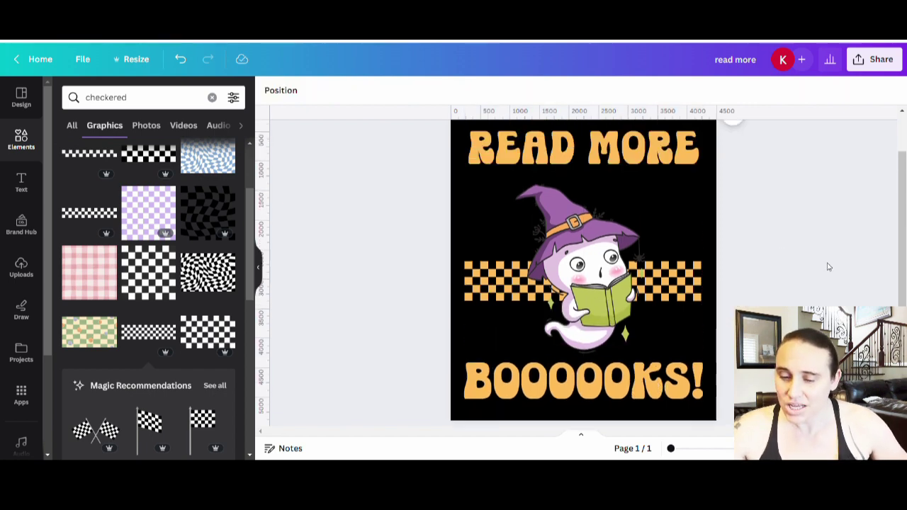
- Enlarge the "read more" text on both sides to size 671 to match the width of "BOOOOOKS!"
click(572, 209)
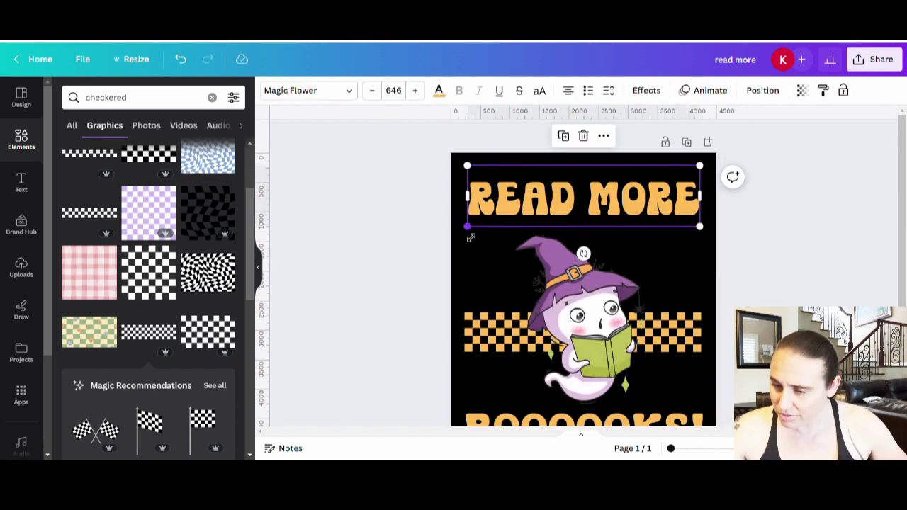
drag(469, 231, 463, 234)
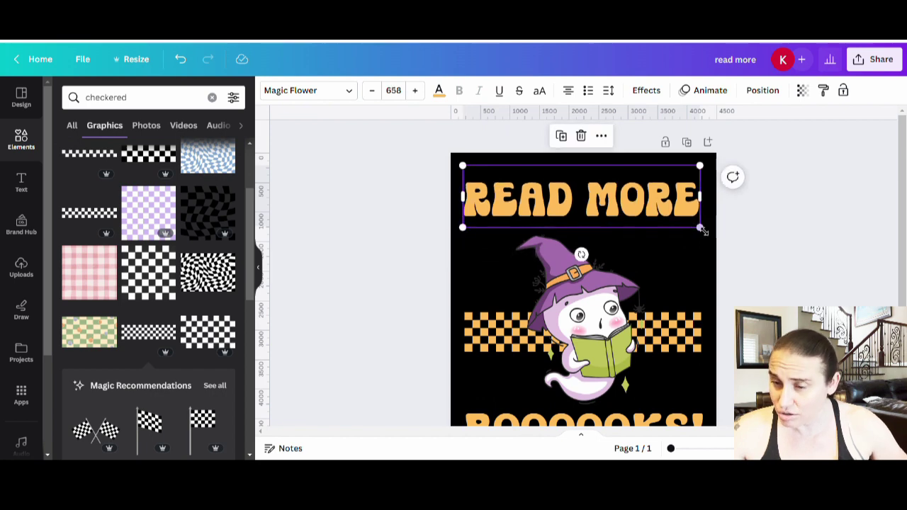
drag(703, 231, 707, 234)
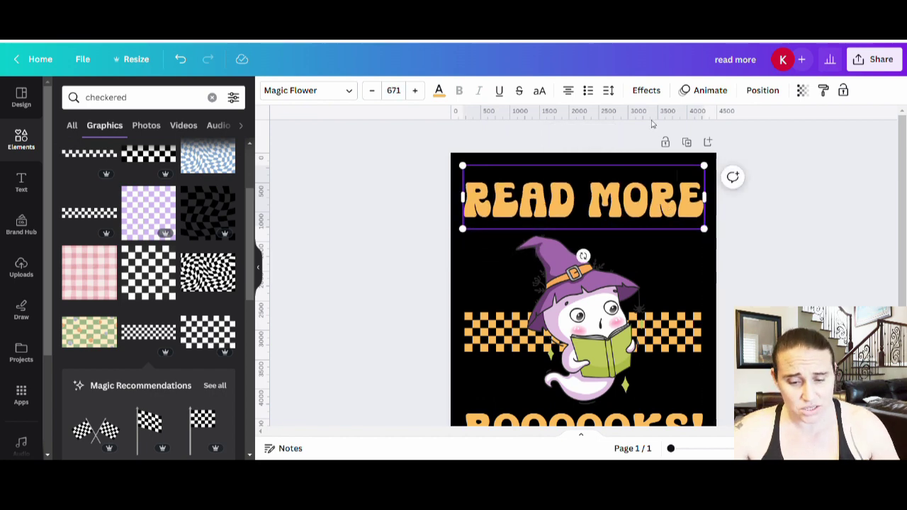
- Apply the Curve shape effect to the "read more" text with a curve value of 43
click(645, 90)
scroll(213, 362, down, 2)
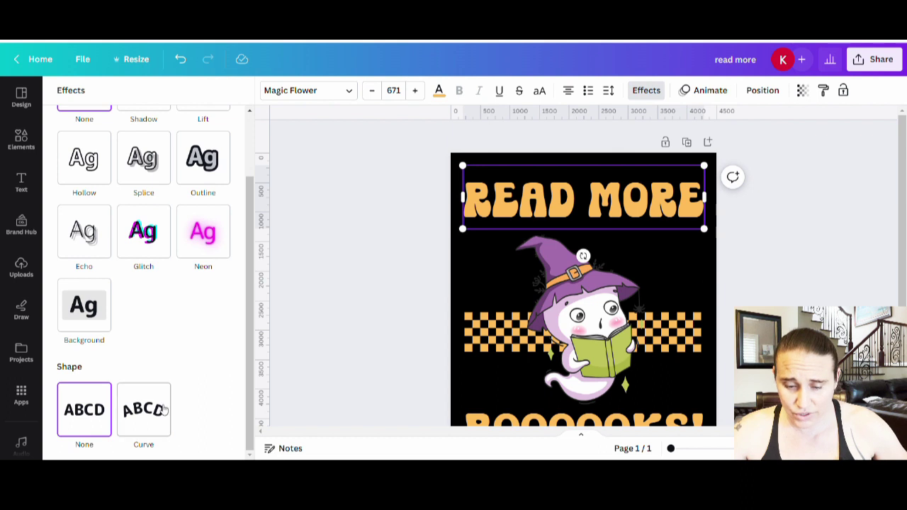
click(163, 410)
scroll(191, 368, down, 1)
mouse_move(173, 447)
mouse_down()
mouse_move(168, 440)
mouse_move(182, 445)
mouse_up()
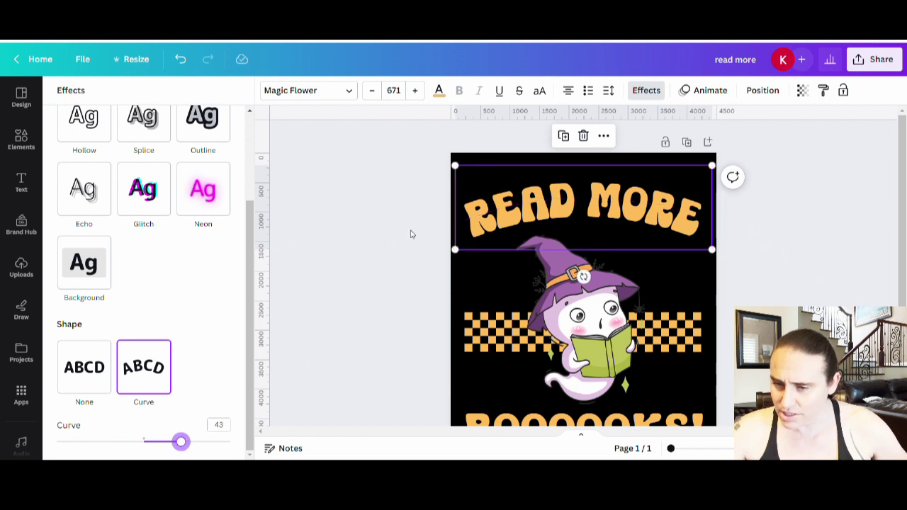
- Slightly increase the letter spacing of the curved "read more" text and move it up above the witch hat
click(608, 91)
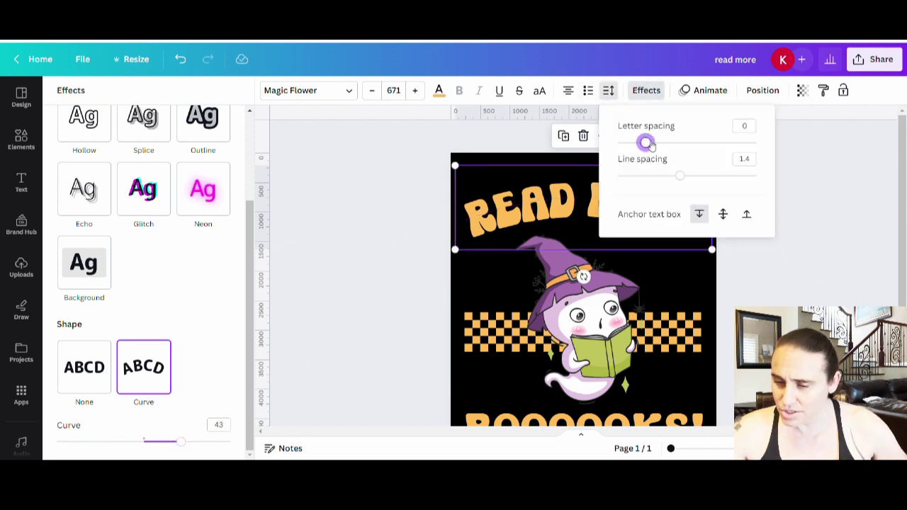
drag(649, 144, 653, 144)
click(576, 186)
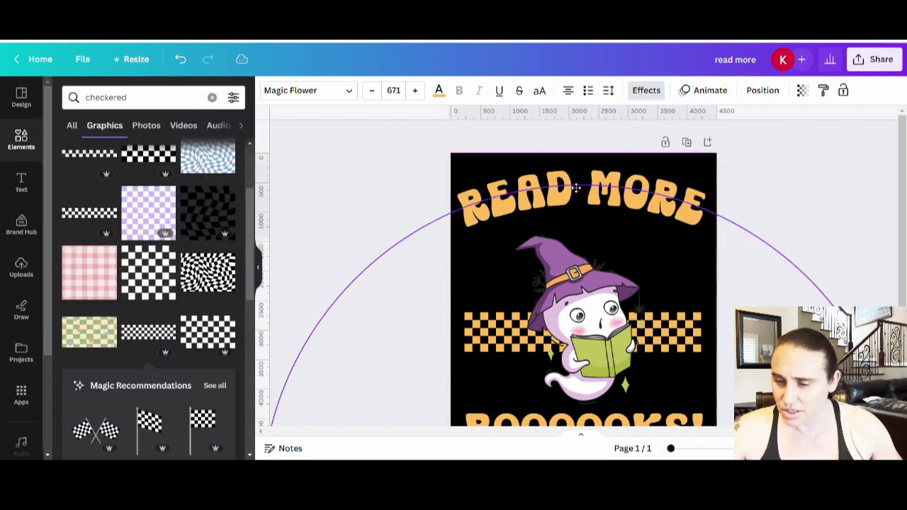
drag(576, 187, 576, 191)
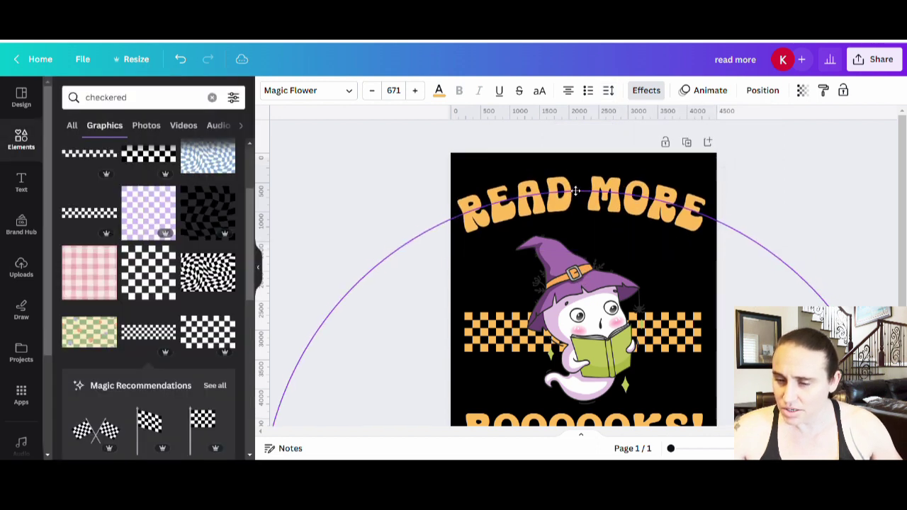
click(799, 201)
- Fine-tune the curved "read more" text's position so it is centred across the page just above the witch hat
click(579, 203)
drag(579, 203, 579, 199)
scroll(761, 251, down, 2)
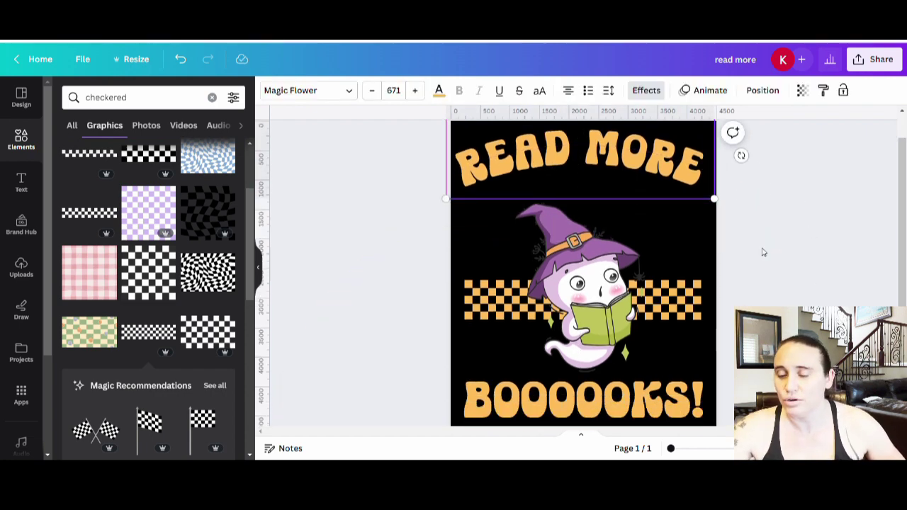
click(568, 315)
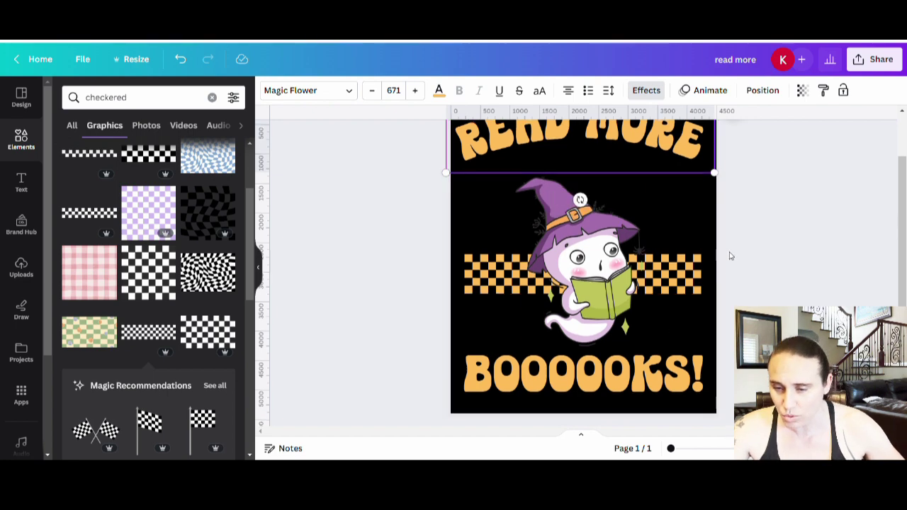
scroll(530, 177, up, 2)
drag(647, 185, 636, 225)
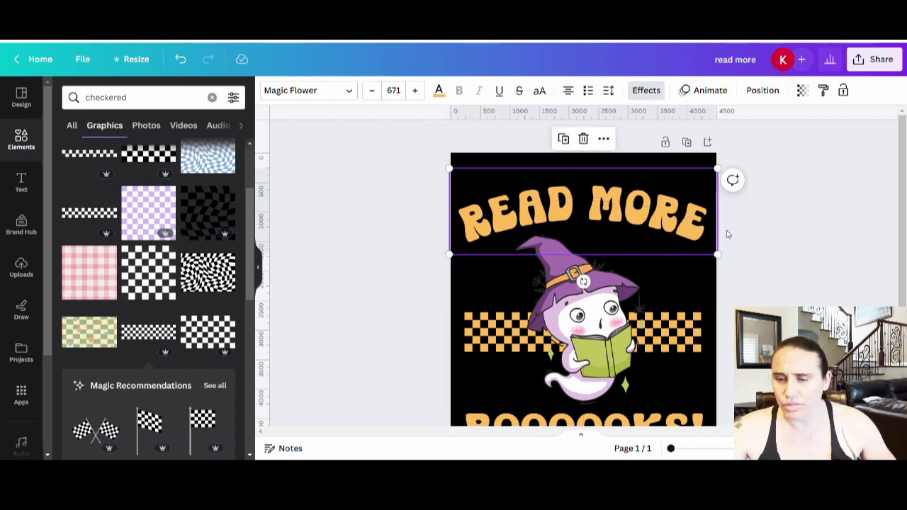
click(490, 352)
scroll(581, 284, down, 2)
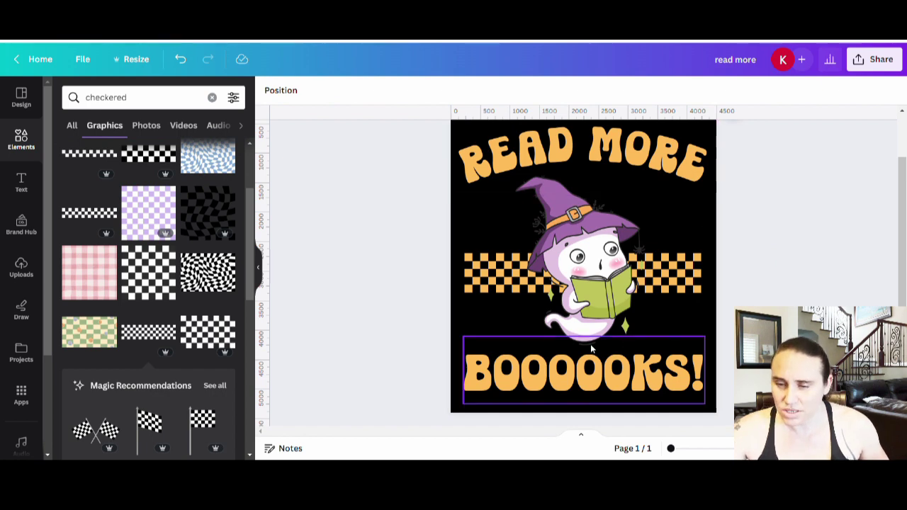
drag(614, 160, 616, 153)
click(812, 251)
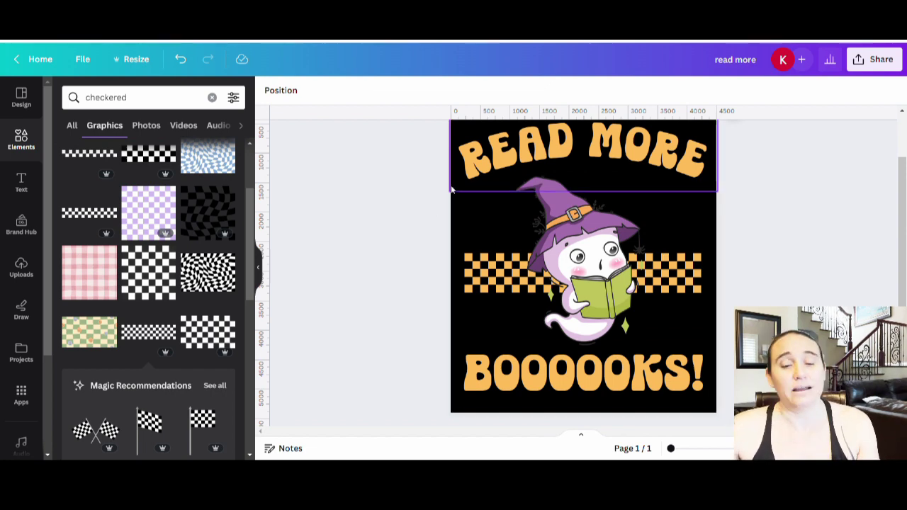
- Search the graphics for "bats" and add the graphic of three flying bats to the page
double_click(174, 99)
text(bats)
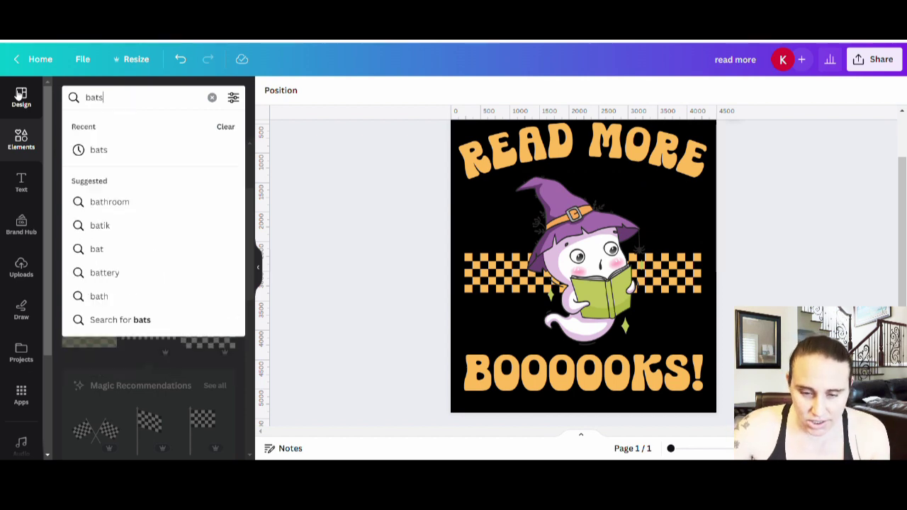
key(Return)
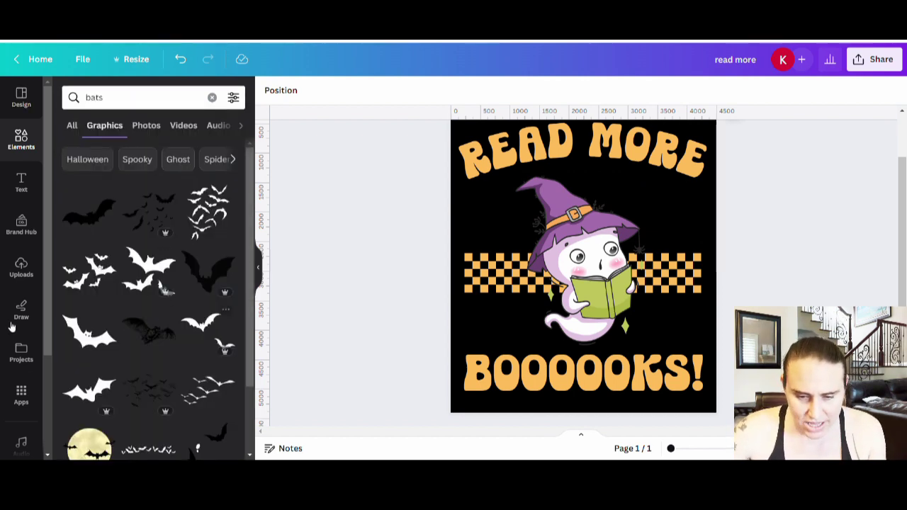
scroll(170, 358, down, 1)
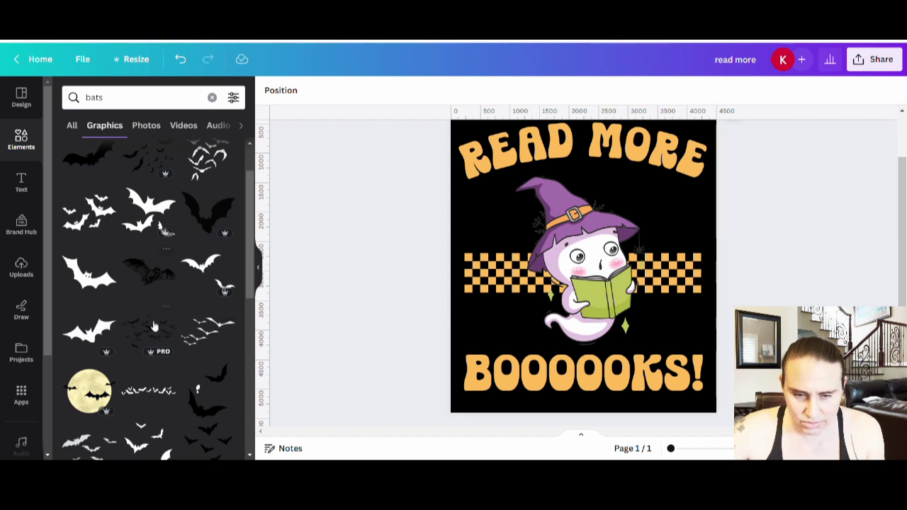
click(154, 211)
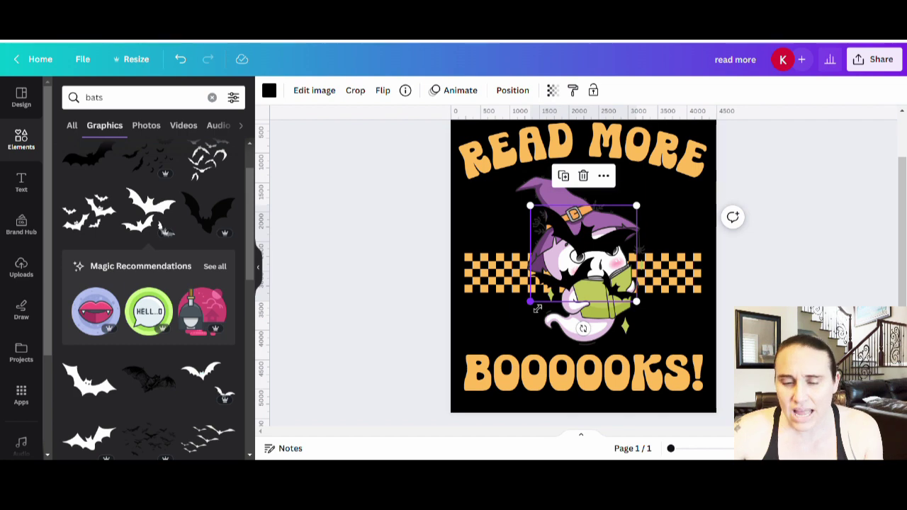
- Shrink the three bats, recolour them in the witch hat's purple, and place them tilted to the right of the hat below "MORE"
drag(537, 309, 586, 264)
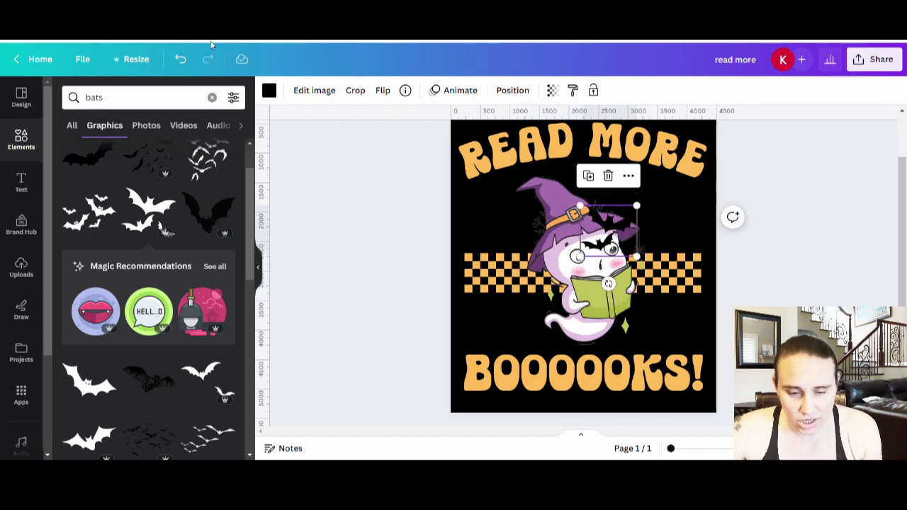
click(269, 90)
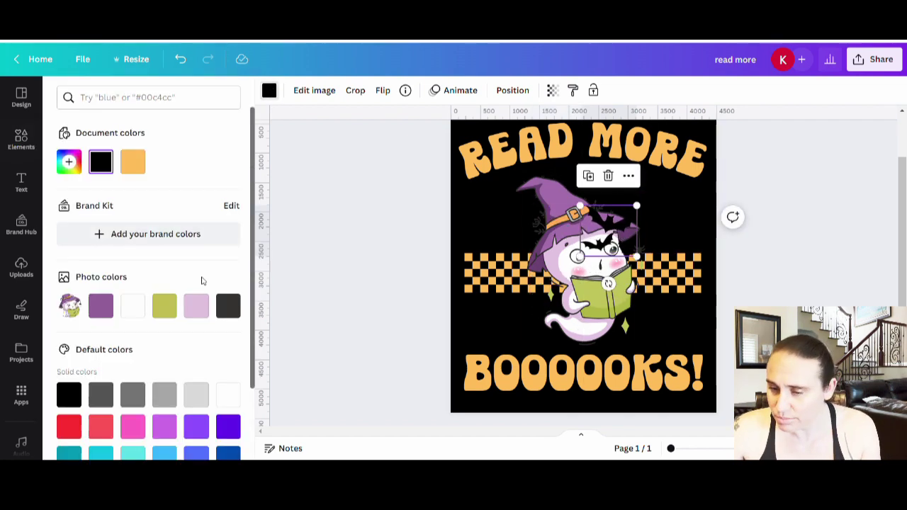
click(100, 306)
drag(604, 240, 652, 255)
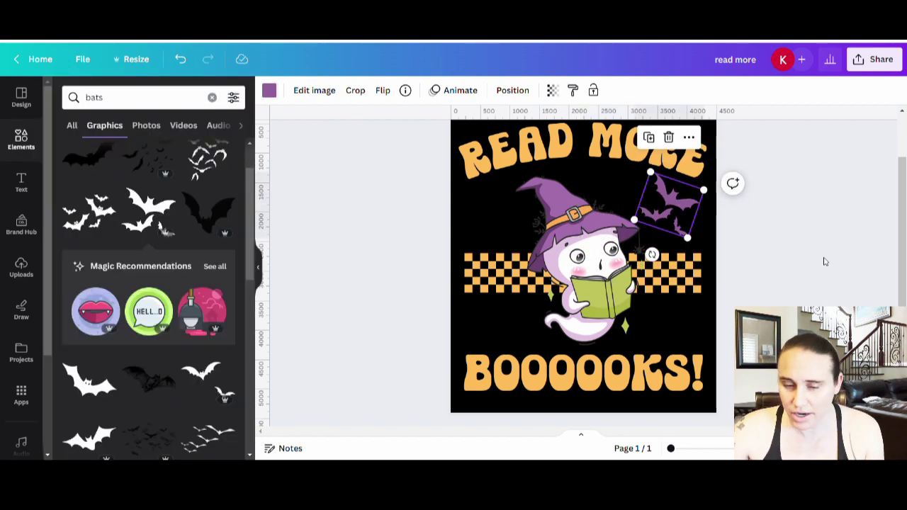
click(347, 371)
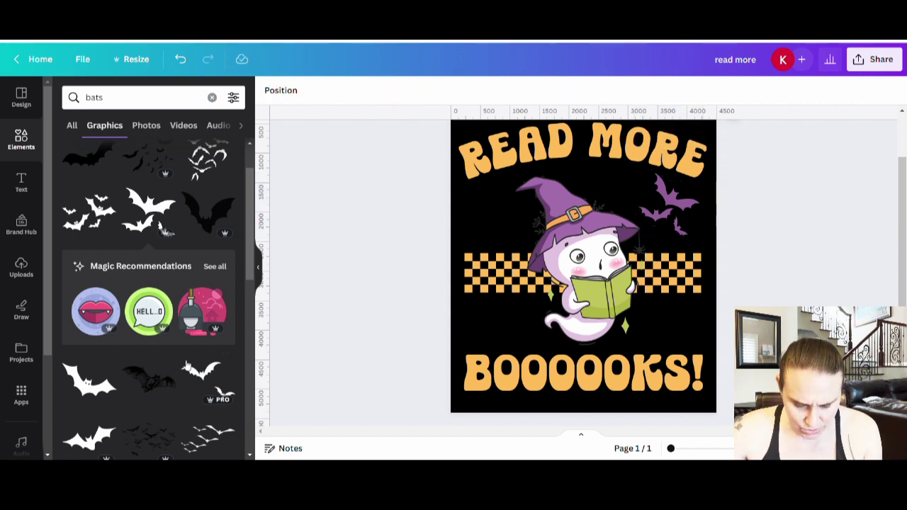
- Add the spread-wing bat graphic from the bats results and recolour it in the witch hat's purple
scroll(186, 366, down, 2)
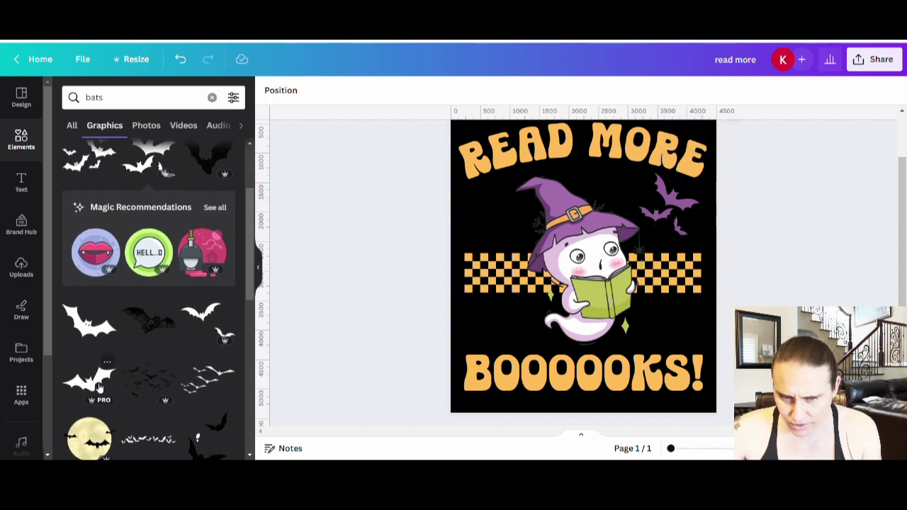
click(99, 387)
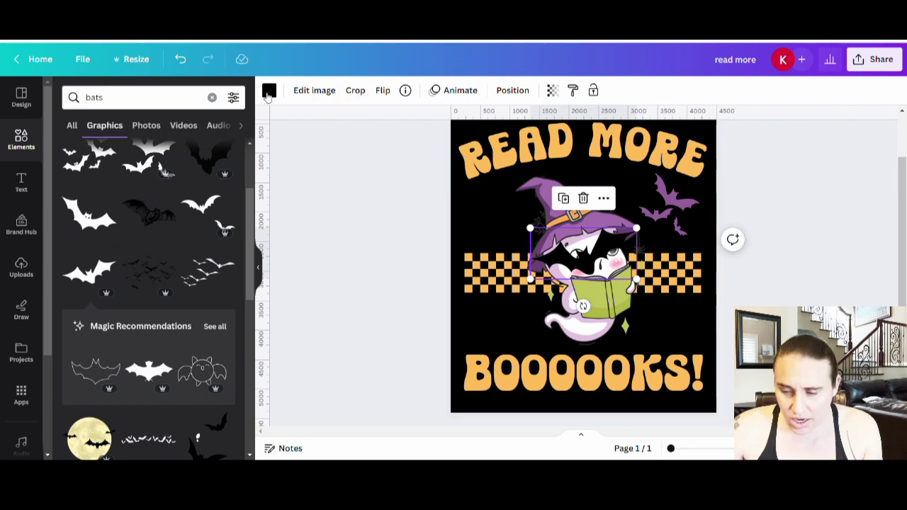
click(269, 92)
click(100, 305)
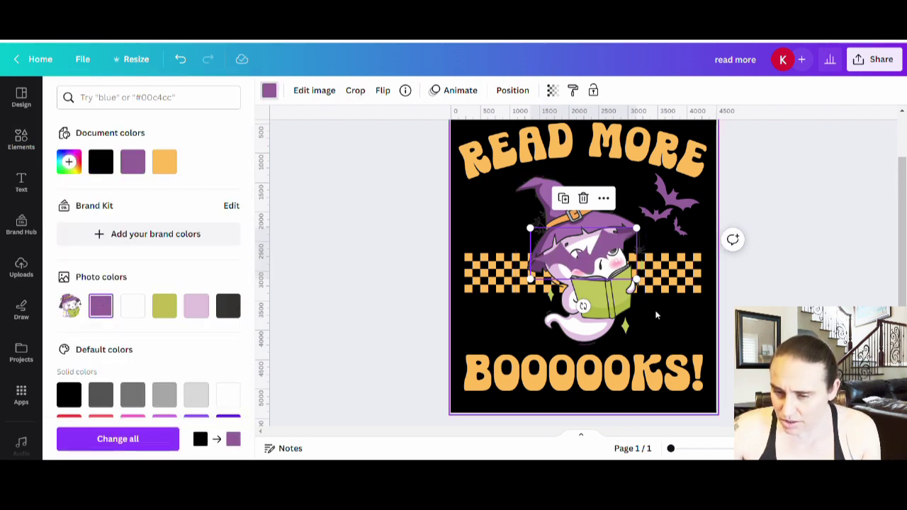
- Shrink the new purple bat and place it to the left of the witch hat, above the checkered band
drag(610, 262, 501, 231)
drag(490, 262, 501, 269)
key(Escape)
click(875, 248)
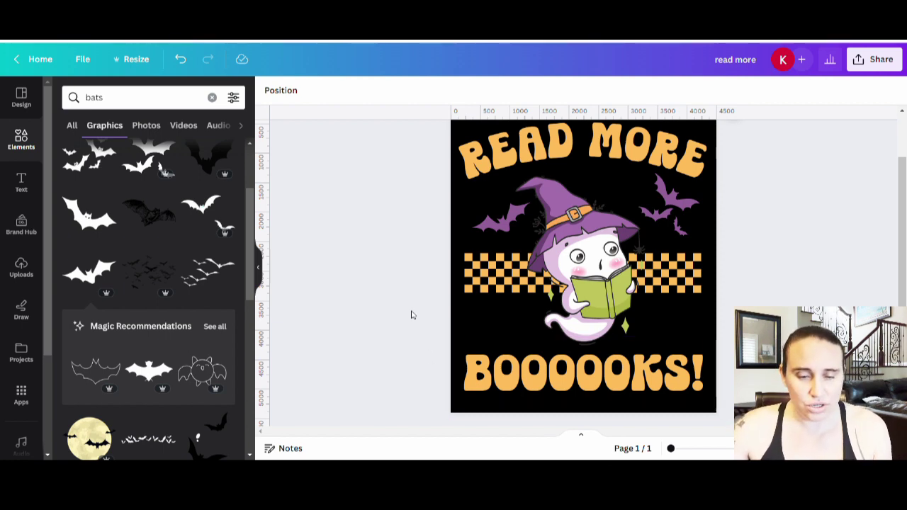
- Search the graphics for "retro" and look through the results for a decorative accent that suits the design
click(132, 100)
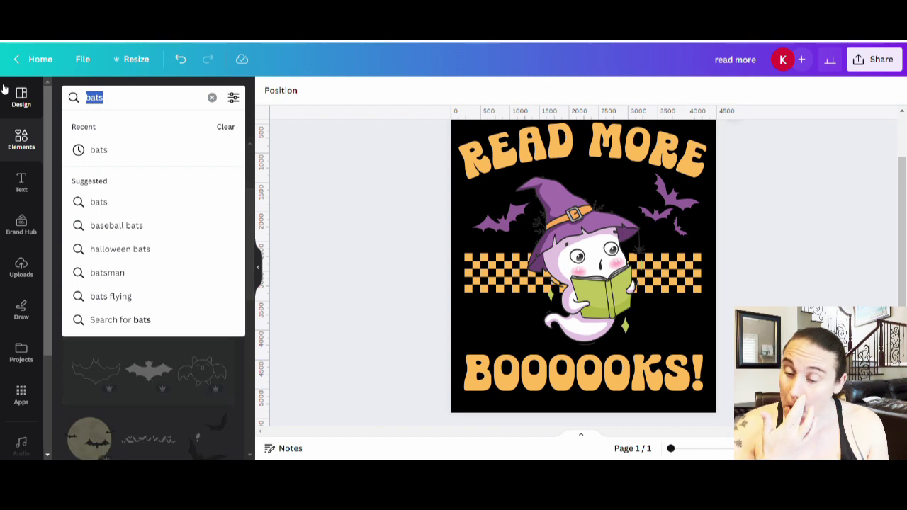
text(retro)
key(Return)
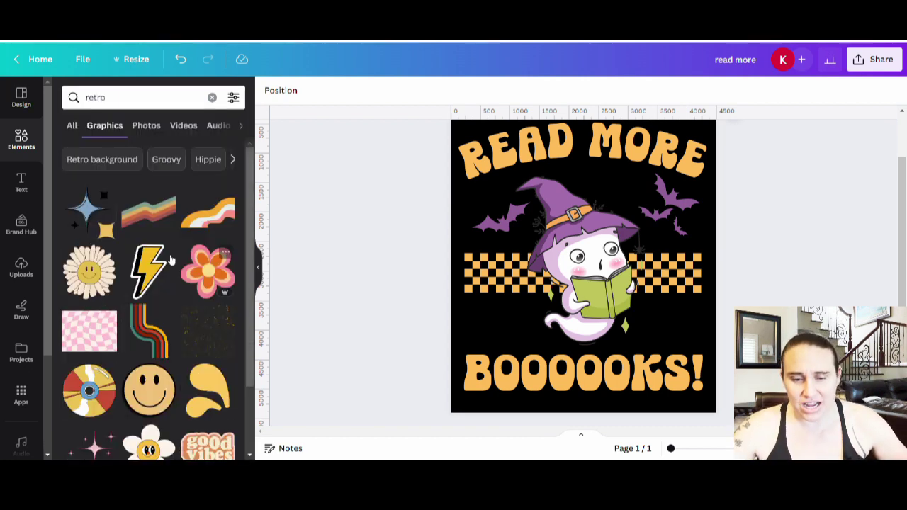
scroll(170, 232, down, 1)
scroll(125, 236, up, 1)
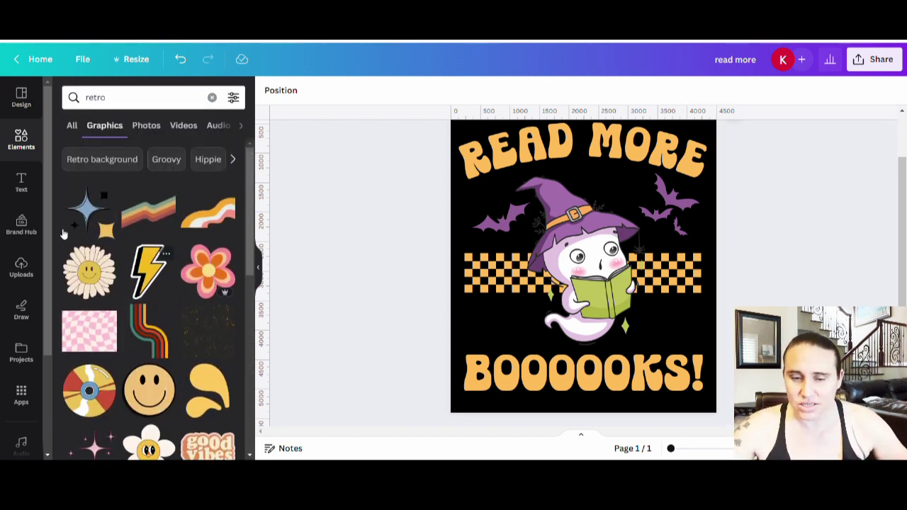
scroll(165, 252, down, 2)
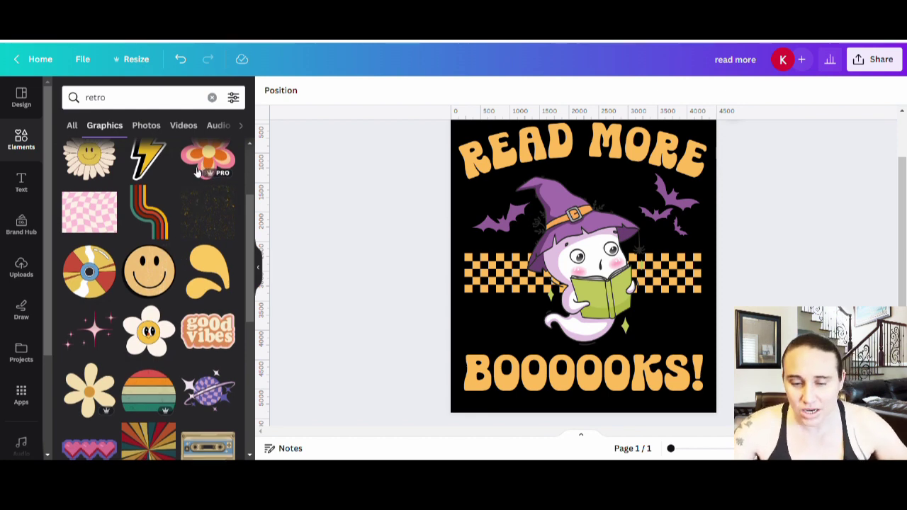
scroll(209, 234, down, 4)
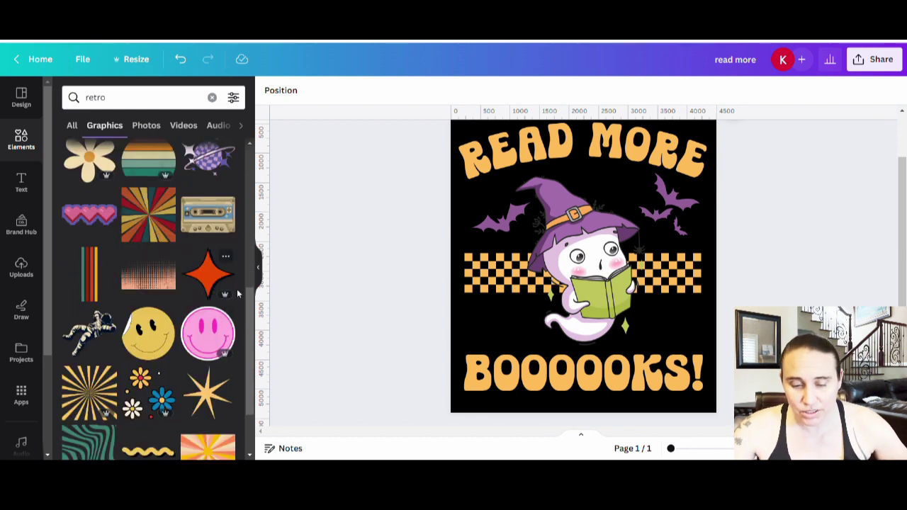
scroll(206, 276, down, 2)
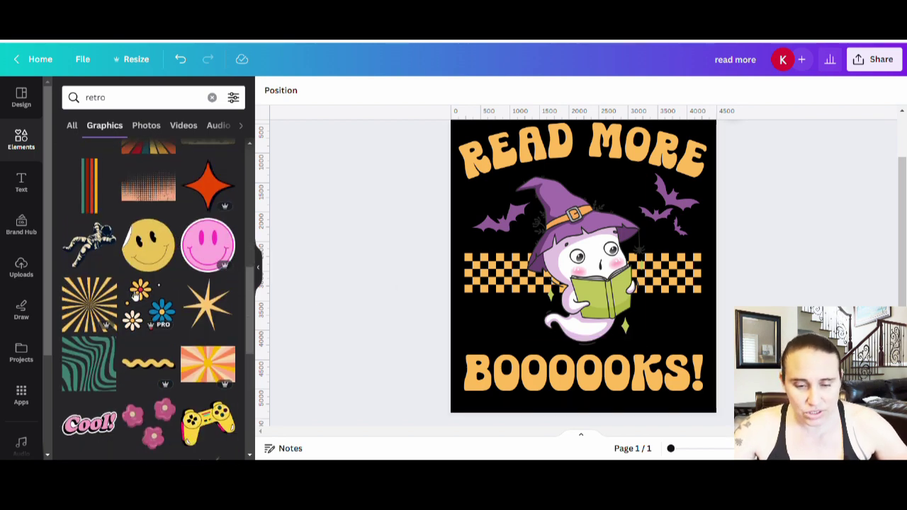
scroll(161, 224, down, 6)
scroll(162, 224, down, 3)
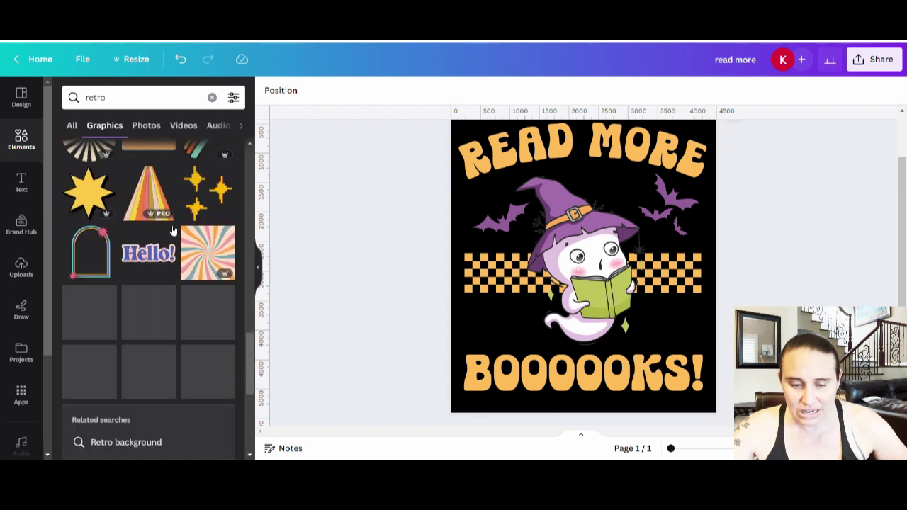
scroll(184, 228, down, 3)
scroll(183, 229, down, 5)
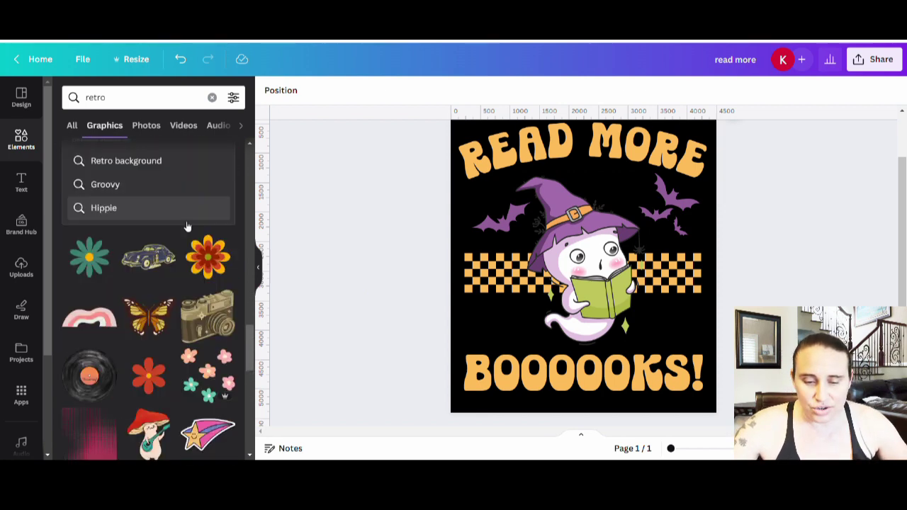
scroll(177, 255, down, 3)
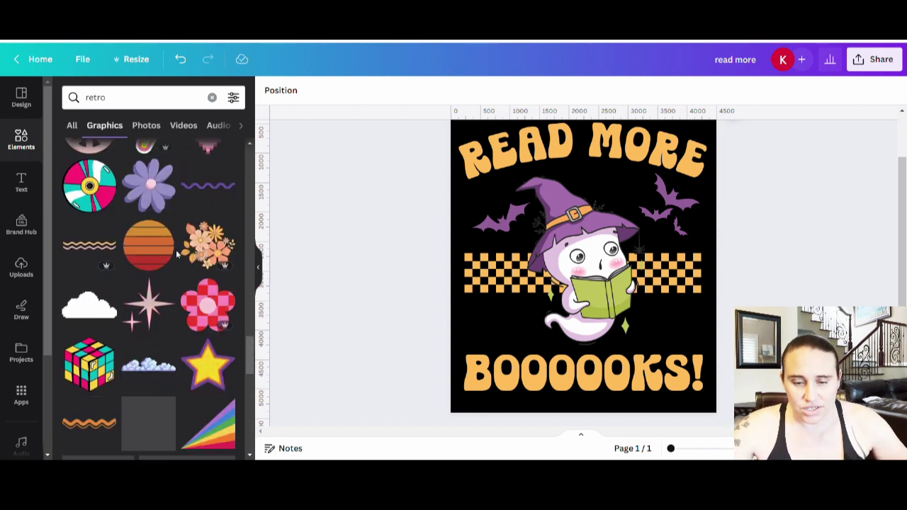
scroll(177, 268, down, 4)
scroll(175, 272, down, 10)
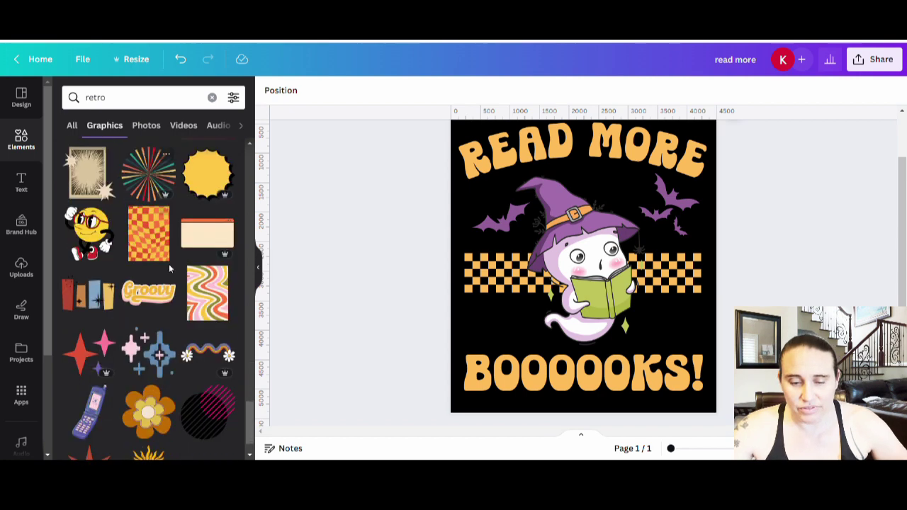
scroll(172, 265, down, 6)
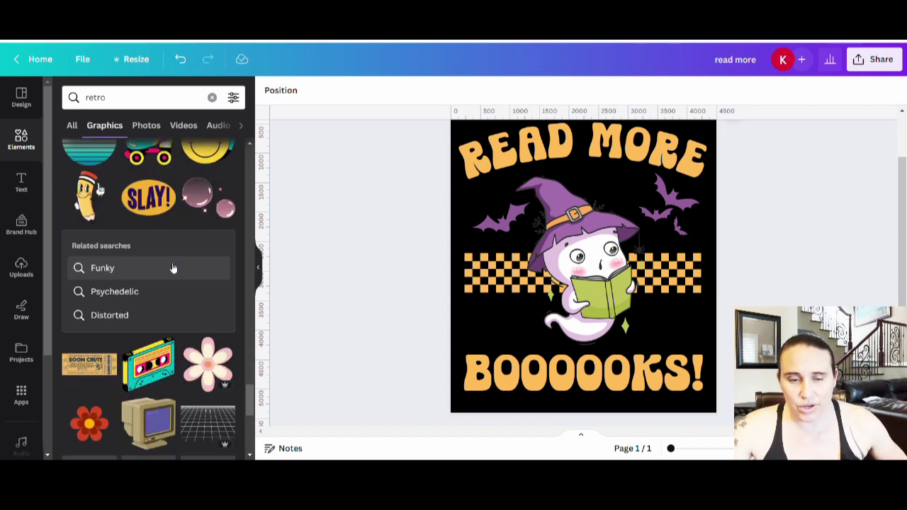
- Search the graphics for "retro halloween" and add the sparkle graphic with one orange and one cream star
click(132, 103)
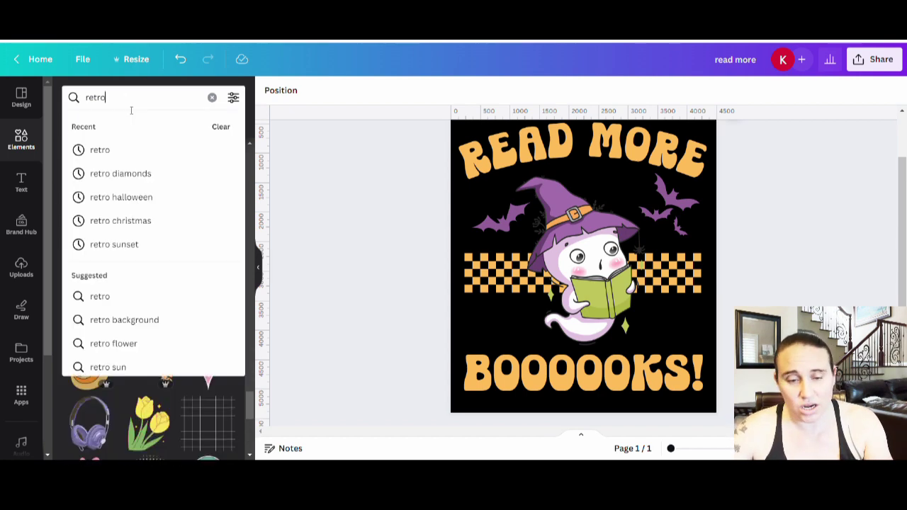
text(hall)
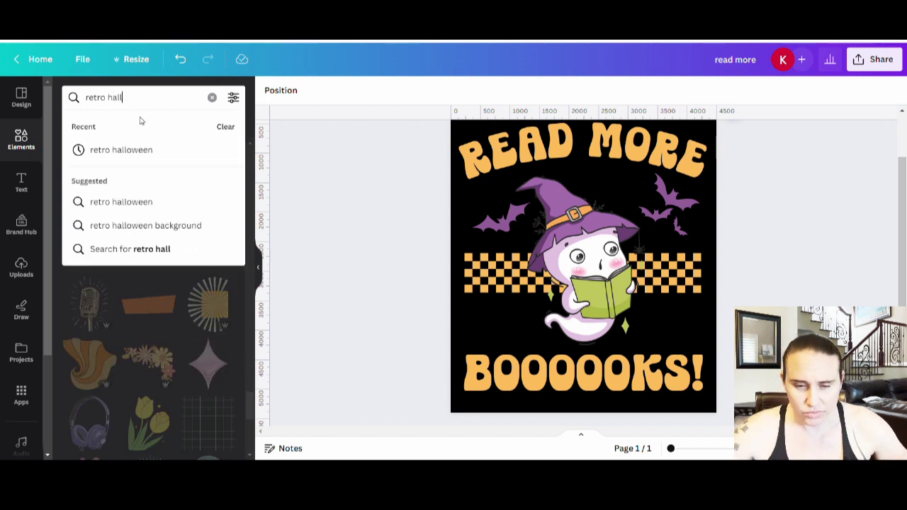
text(oween)
key(Return)
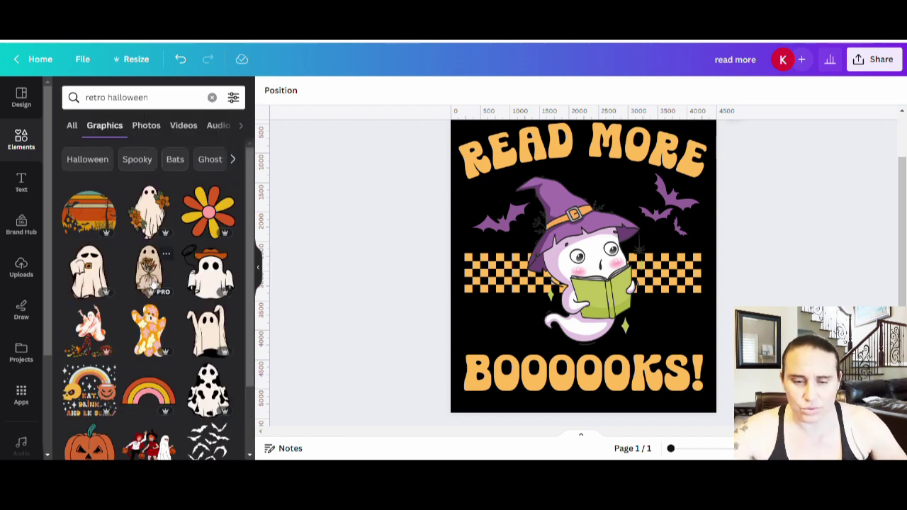
scroll(145, 250, down, 2)
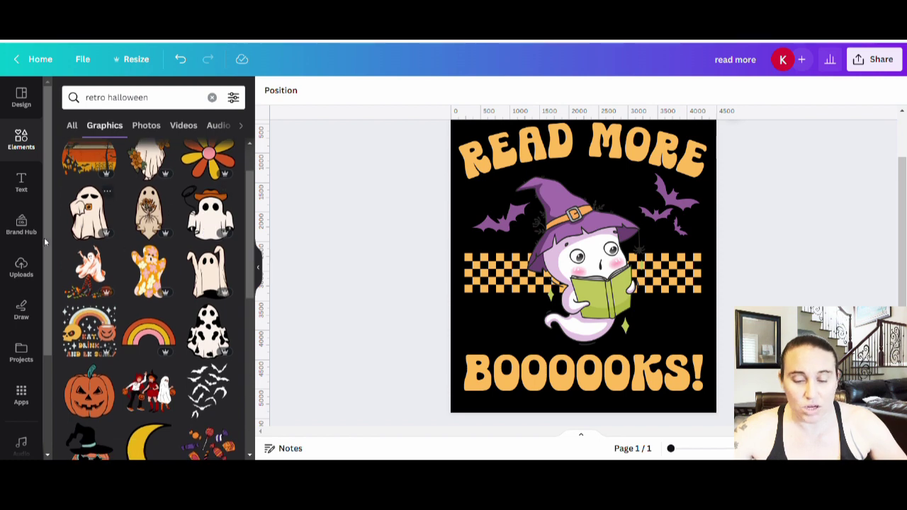
scroll(153, 250, down, 3)
scroll(140, 246, down, 4)
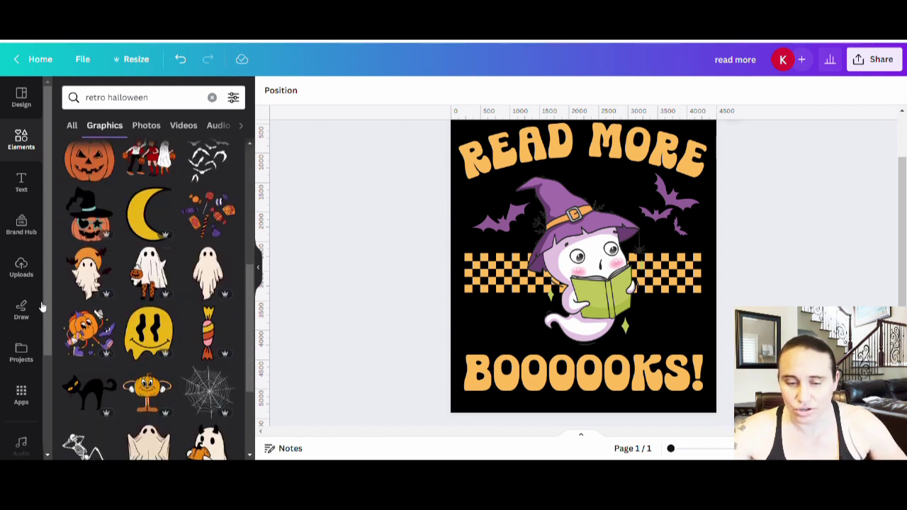
scroll(148, 181, down, 3)
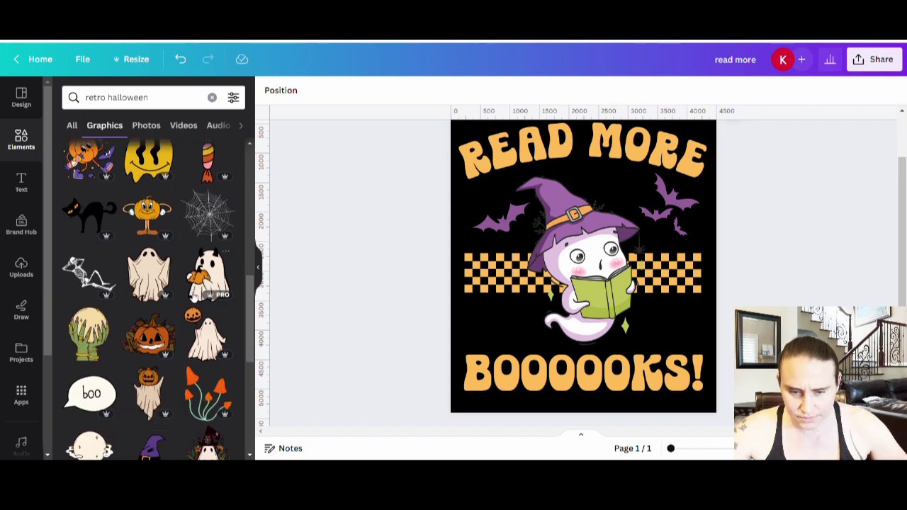
scroll(176, 290, down, 10)
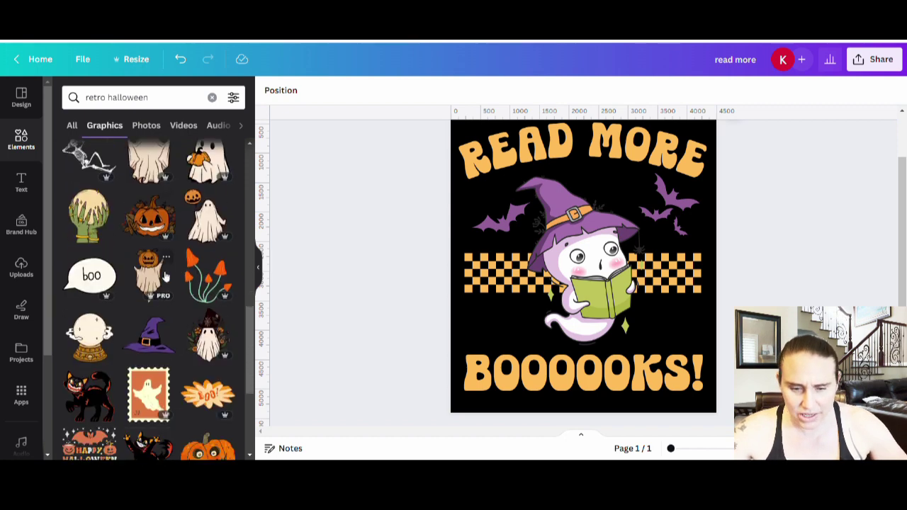
scroll(206, 266, up, 1)
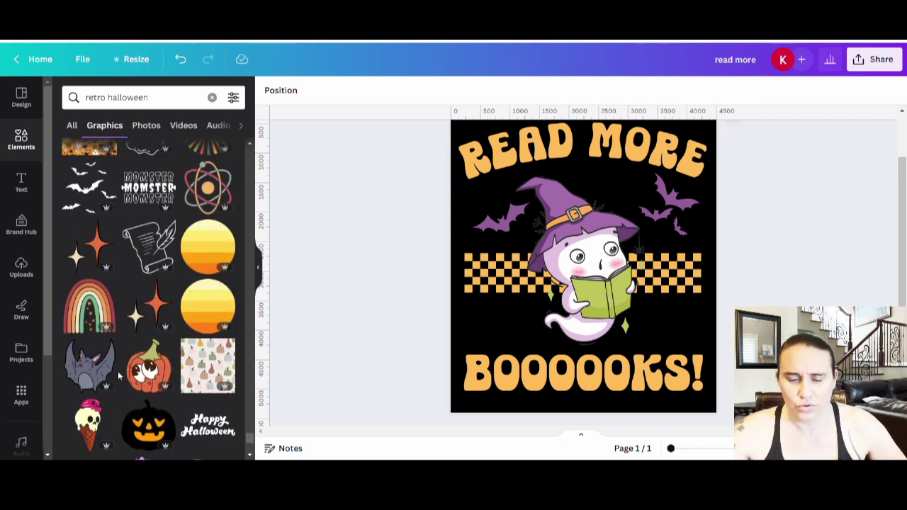
click(95, 249)
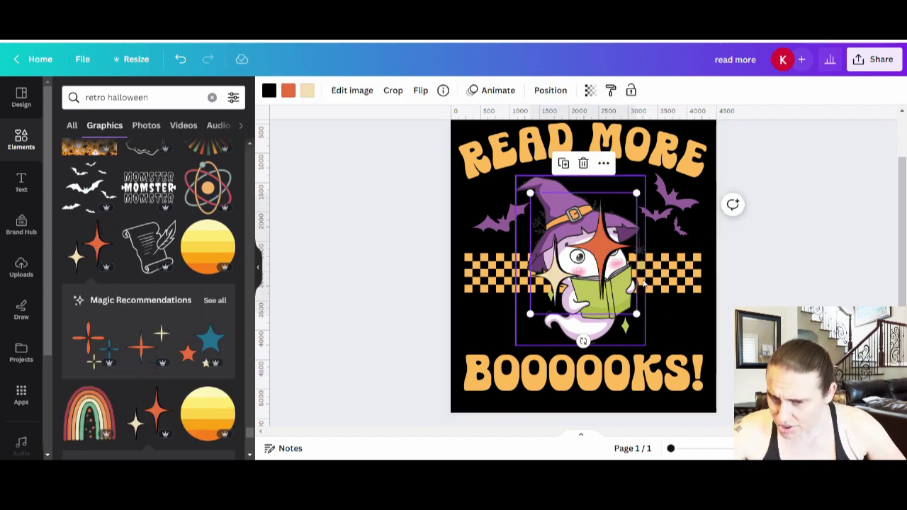
- Shrink the sparkles, place them left of the ghost's tail below the checkered band, and change their black colour to the text's light orange
drag(641, 199, 580, 257)
drag(557, 287, 522, 323)
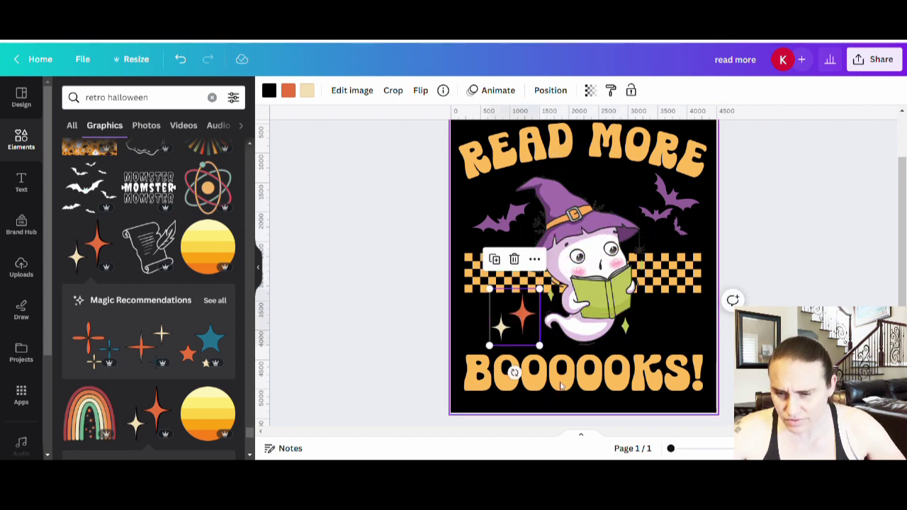
click(270, 91)
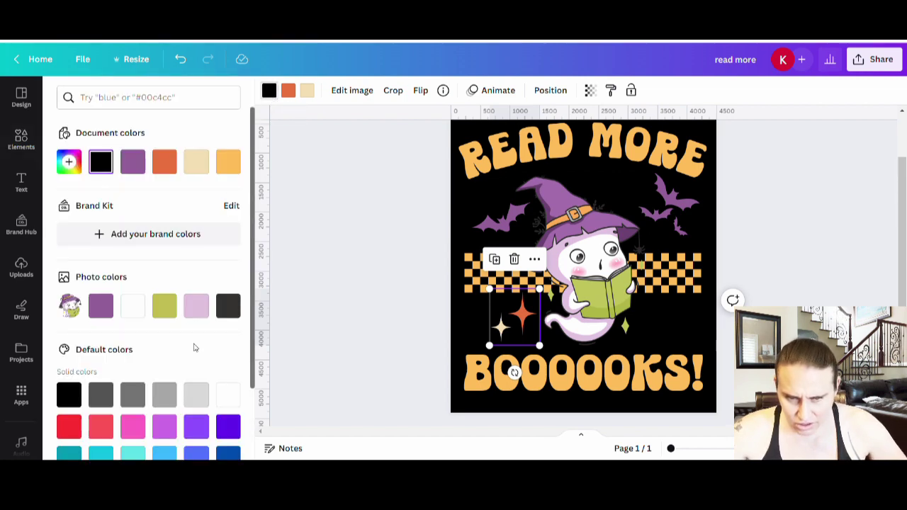
click(227, 162)
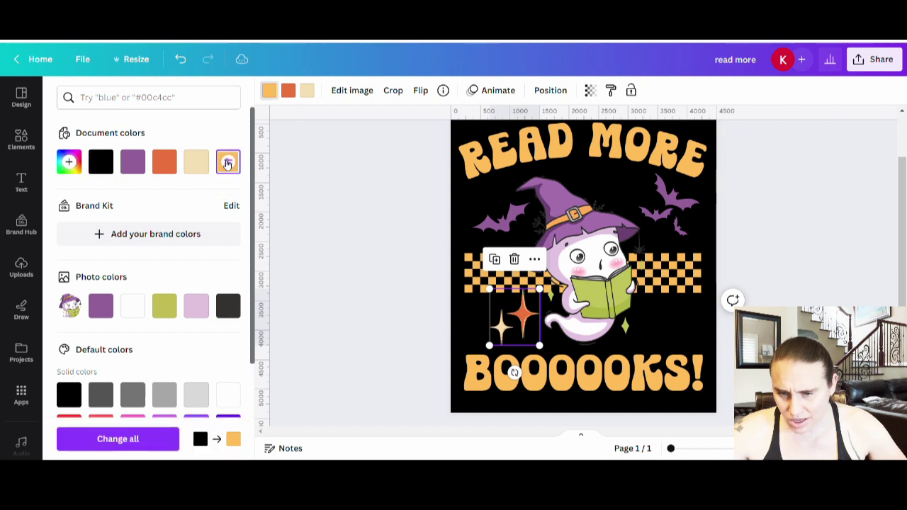
- Recolour the sparkles below the band: large star purple, small star the text's light orange, and outlines light lilac
click(308, 90)
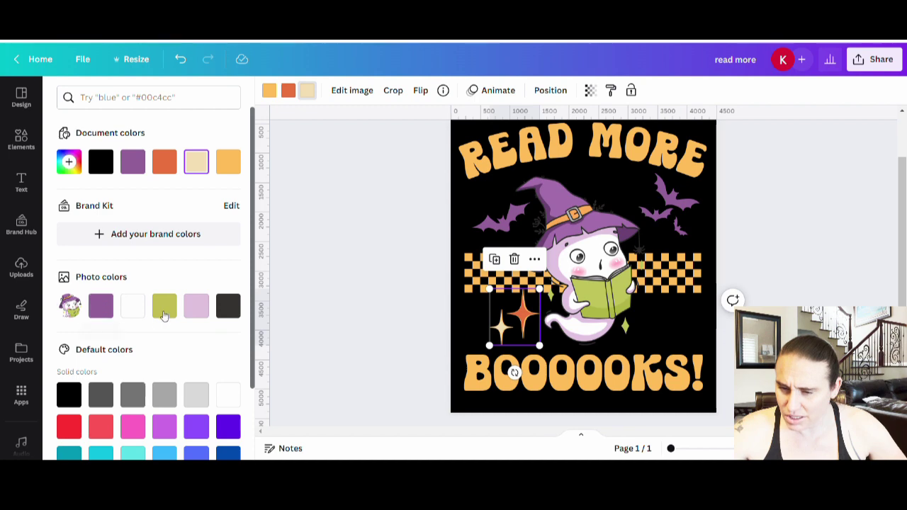
click(197, 307)
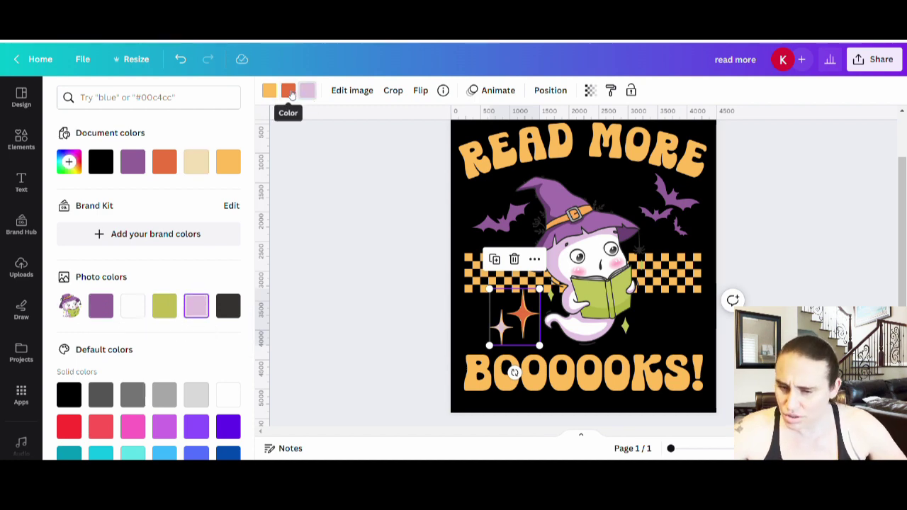
click(291, 94)
click(107, 306)
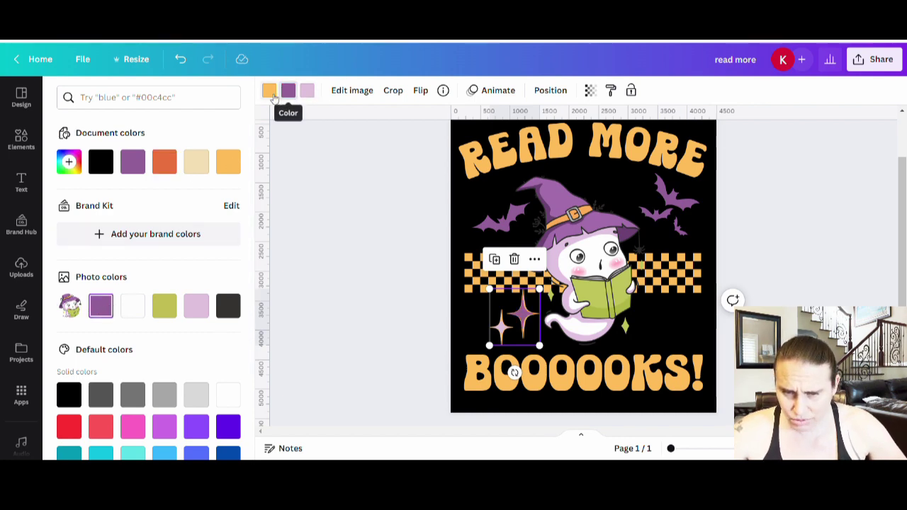
click(273, 97)
click(196, 306)
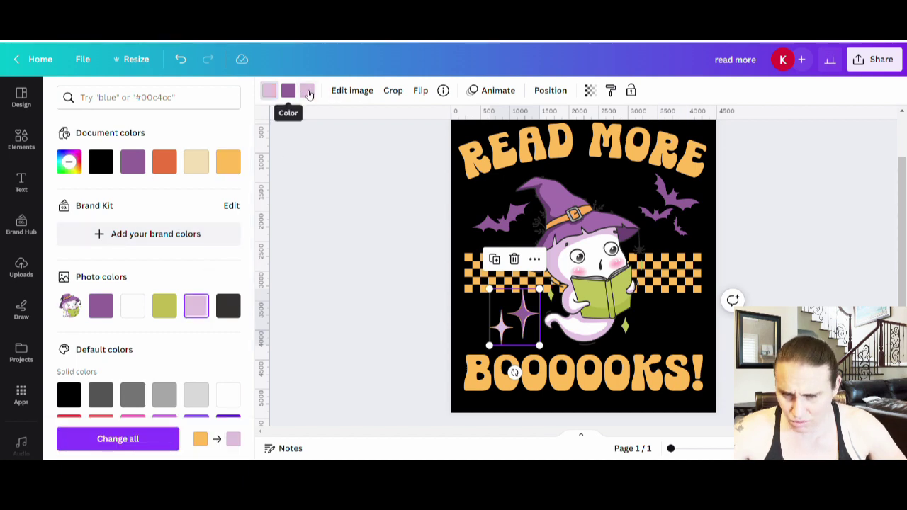
click(308, 95)
click(229, 162)
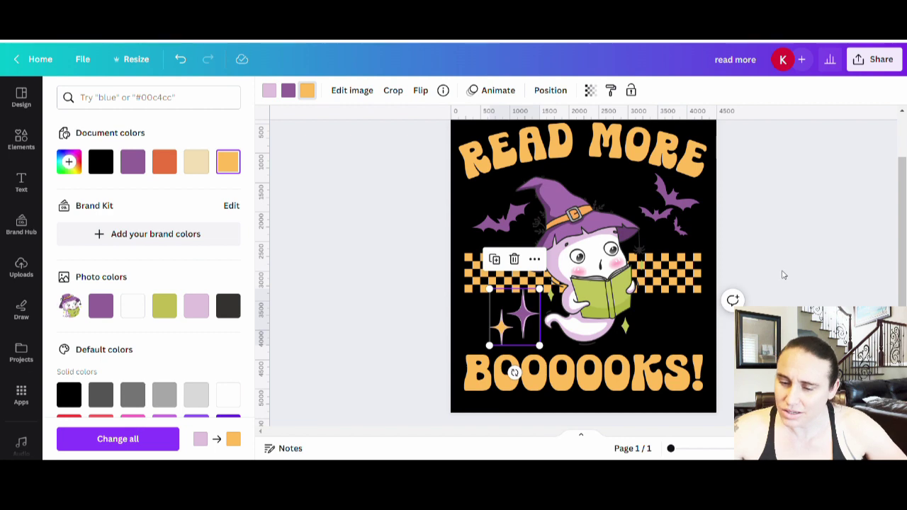
key(Escape)
click(421, 270)
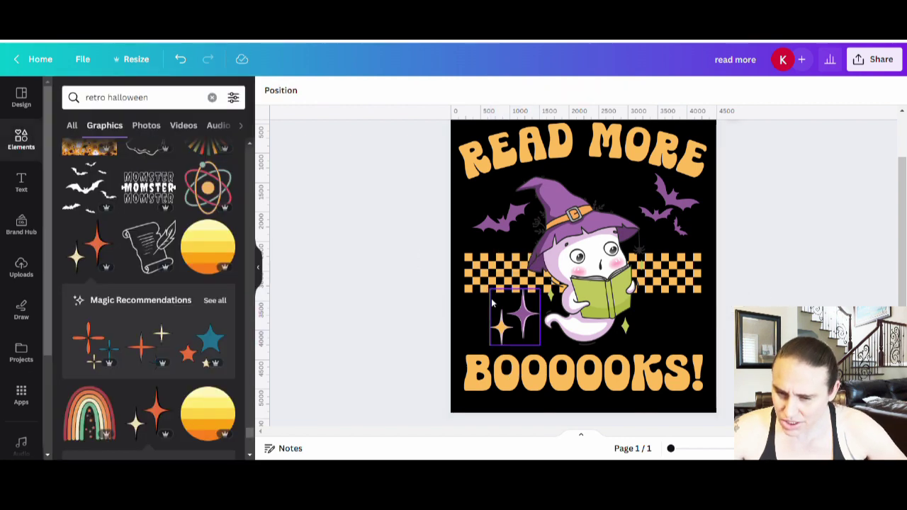
- Shrink the sparkles left of the ghost's tail and place a copy beside the upper right of the witch hat
click(515, 316)
drag(550, 296, 517, 326)
click(415, 318)
click(519, 320)
click(505, 345)
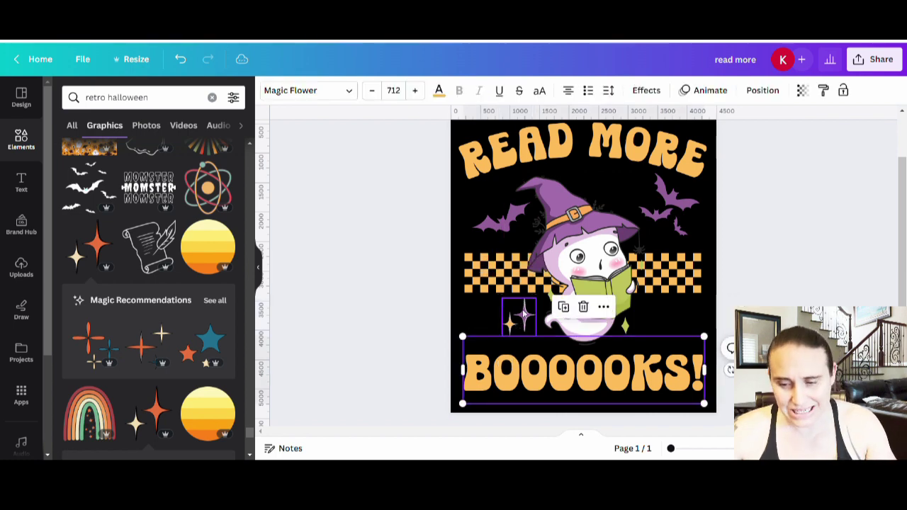
click(520, 320)
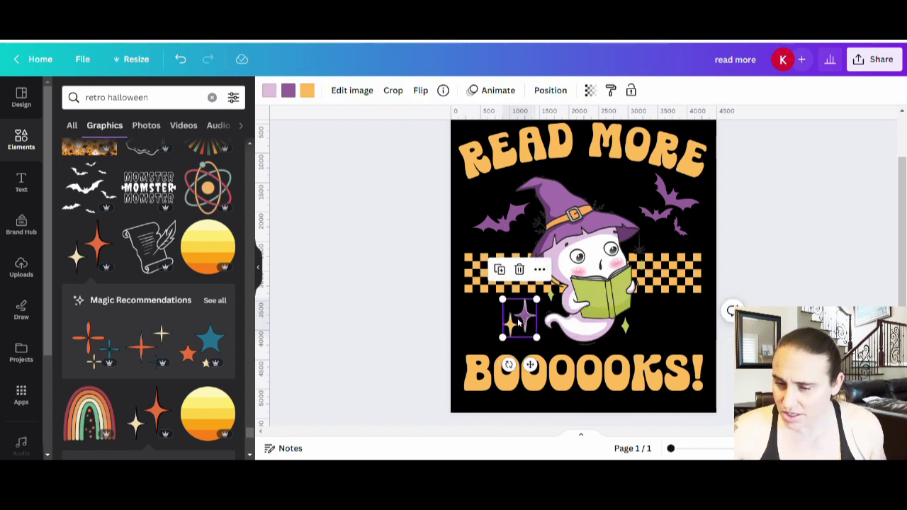
drag(520, 320, 614, 188)
click(841, 259)
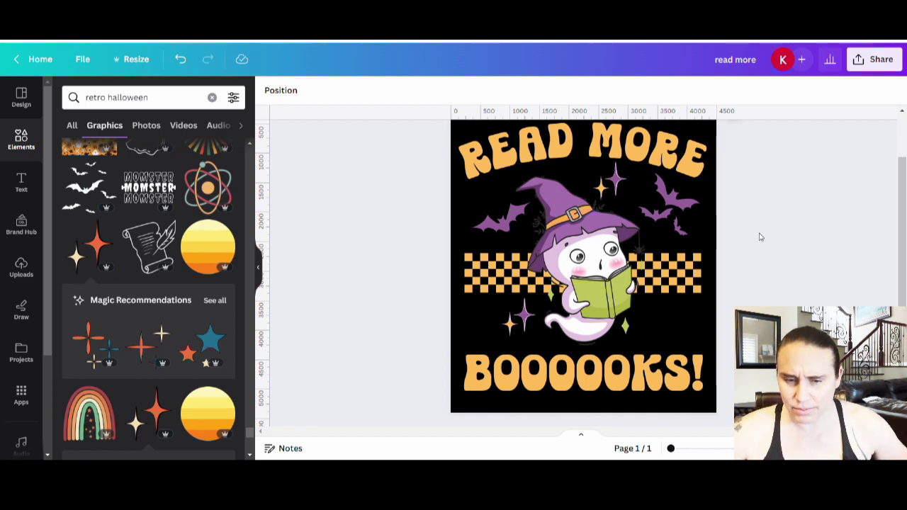
- Change the bat group right of the witch hat to the ghost image's light lilac
click(675, 192)
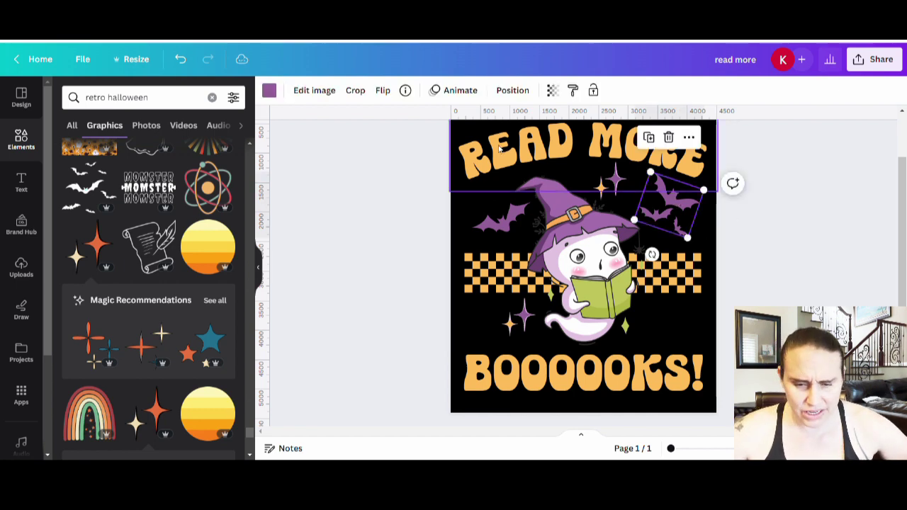
click(269, 90)
click(197, 306)
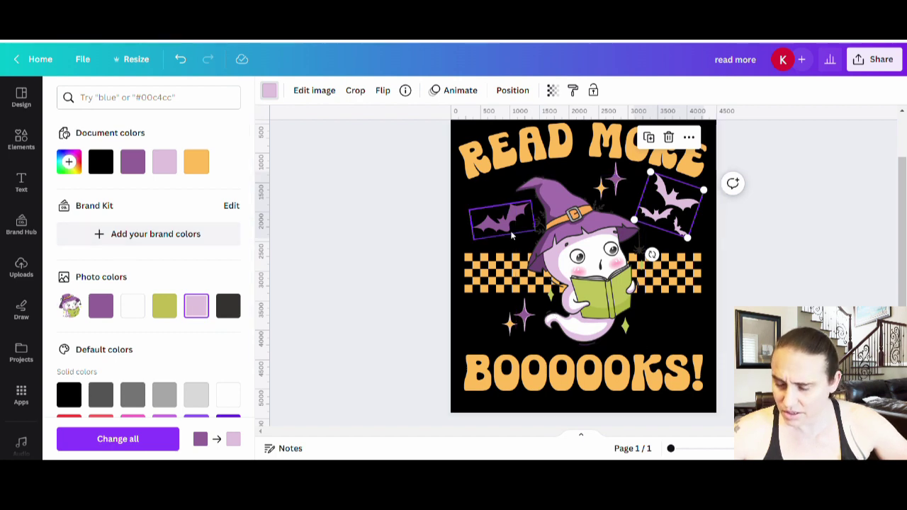
- Recolour the bats left of the witch hat with a custom brighter purple and apply it to the sparkles' dark purple too
click(512, 237)
click(200, 309)
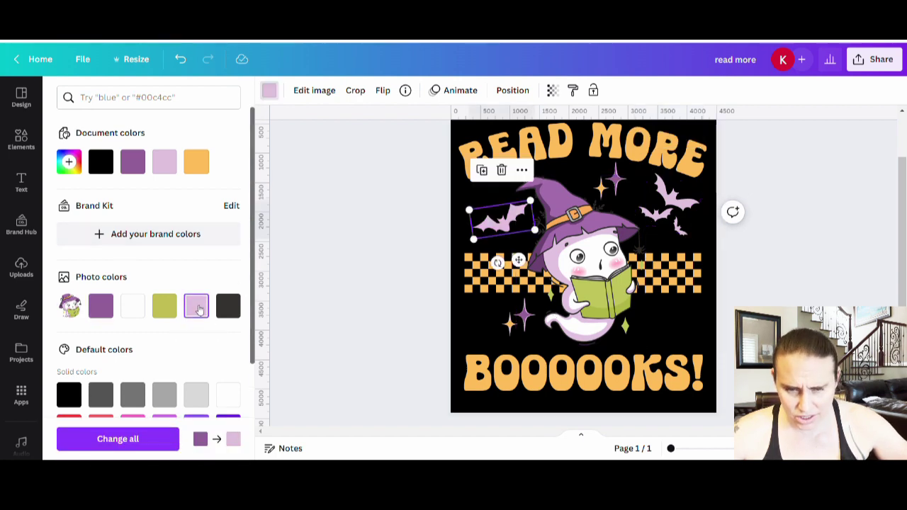
click(69, 162)
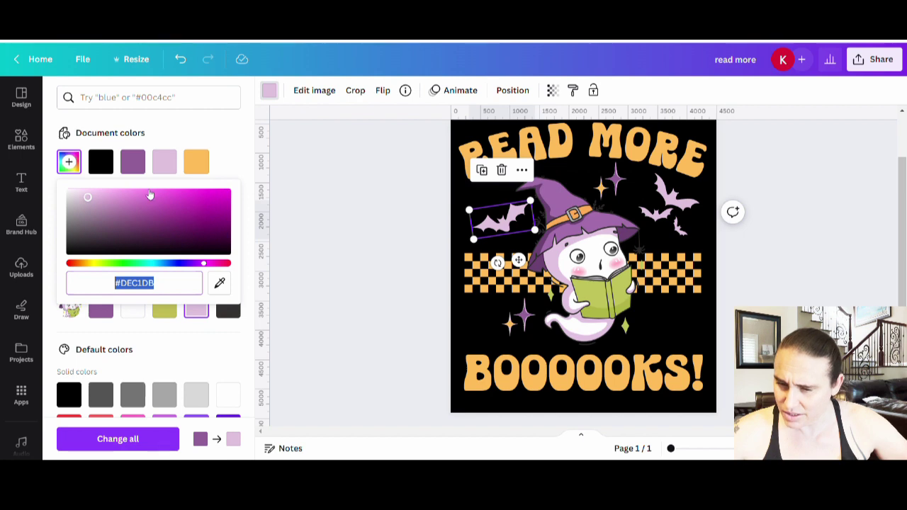
click(121, 193)
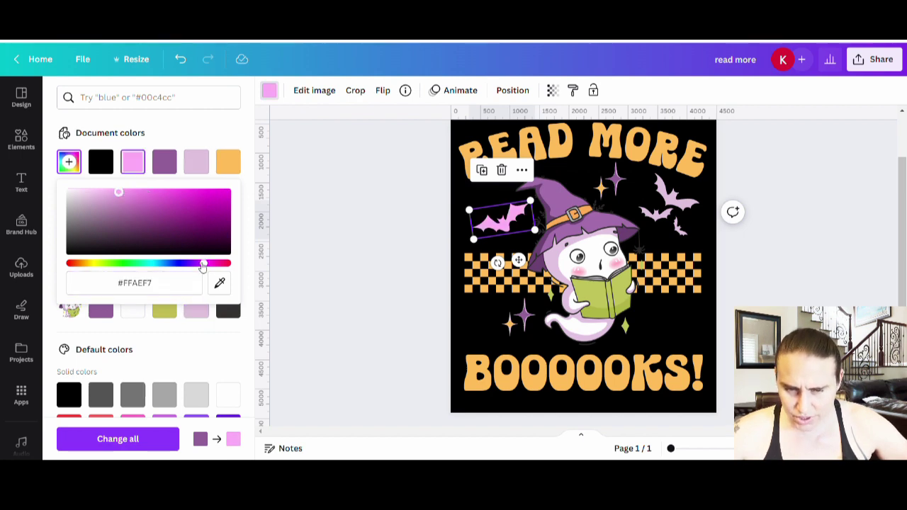
drag(204, 264, 199, 265)
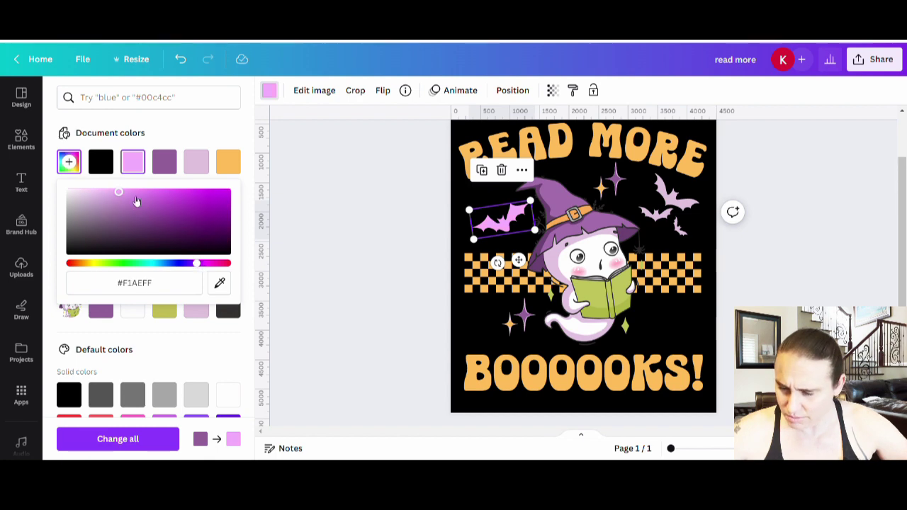
click(132, 193)
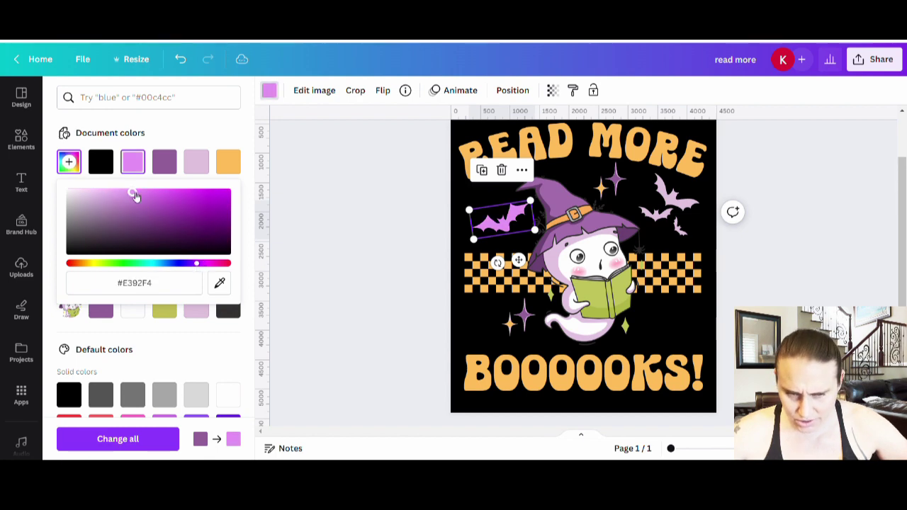
click(135, 202)
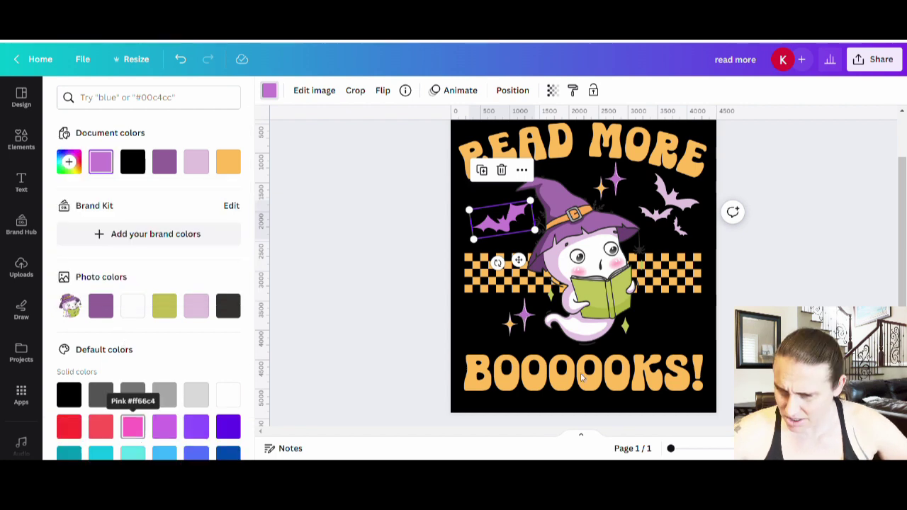
- Recolour the bats right of the witch hat with the same brighter purple as the bats on the left
click(21, 138)
click(687, 206)
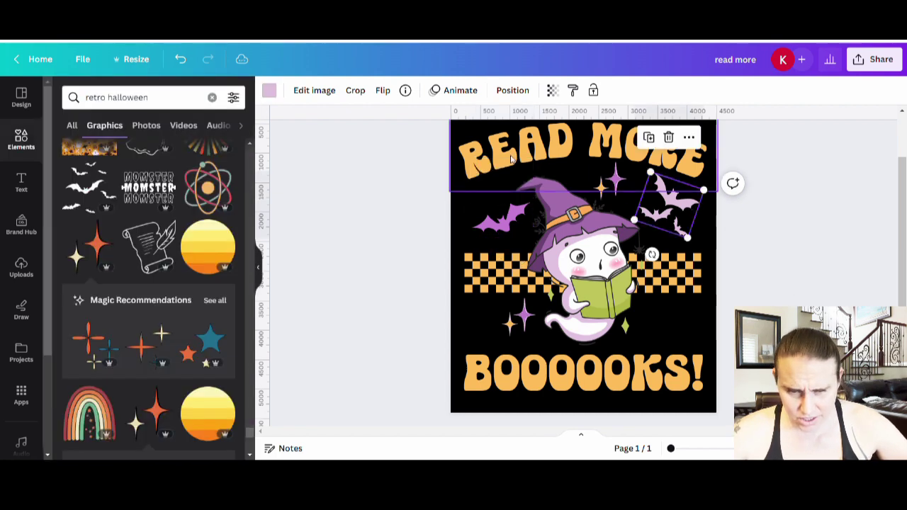
click(270, 90)
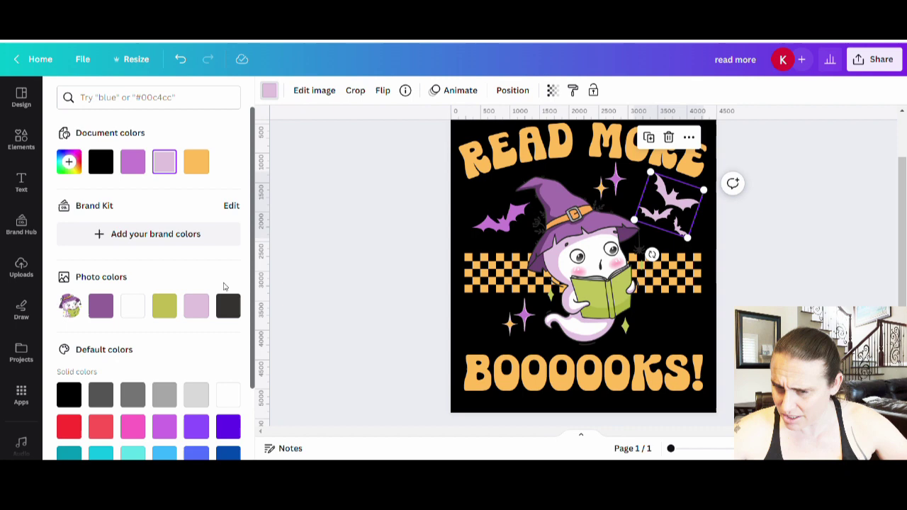
click(132, 161)
key(Escape)
click(780, 302)
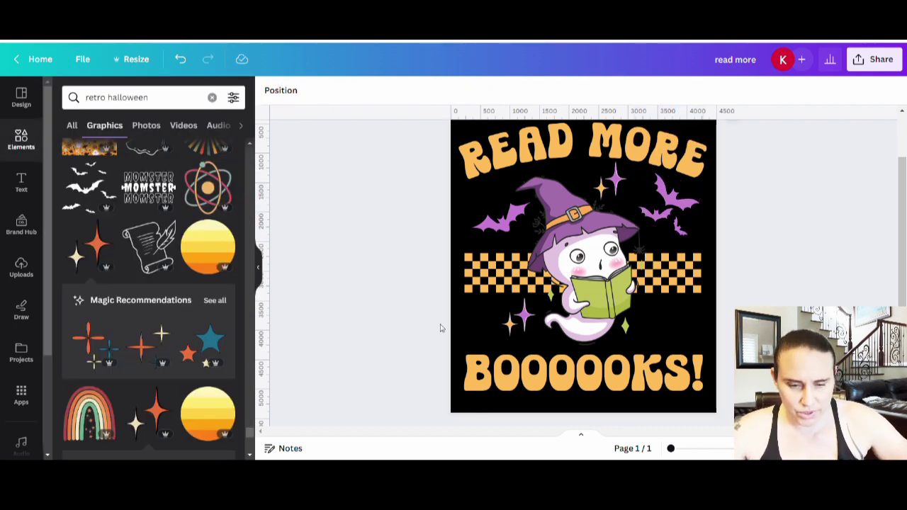
- Browse the full magic recommendations for the sparkle graphic and add the one with orange, cream and blue four-pointed stars
scroll(149, 334, down, 2)
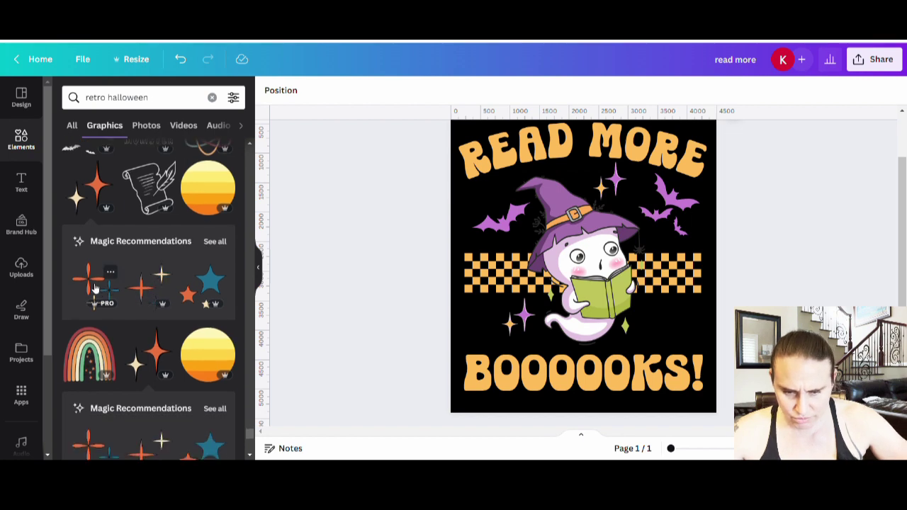
scroll(167, 348, down, 2)
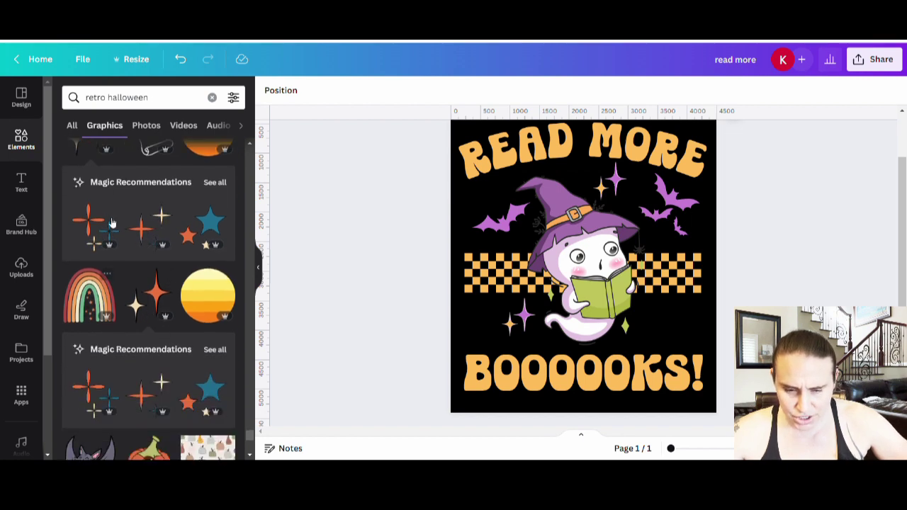
click(215, 350)
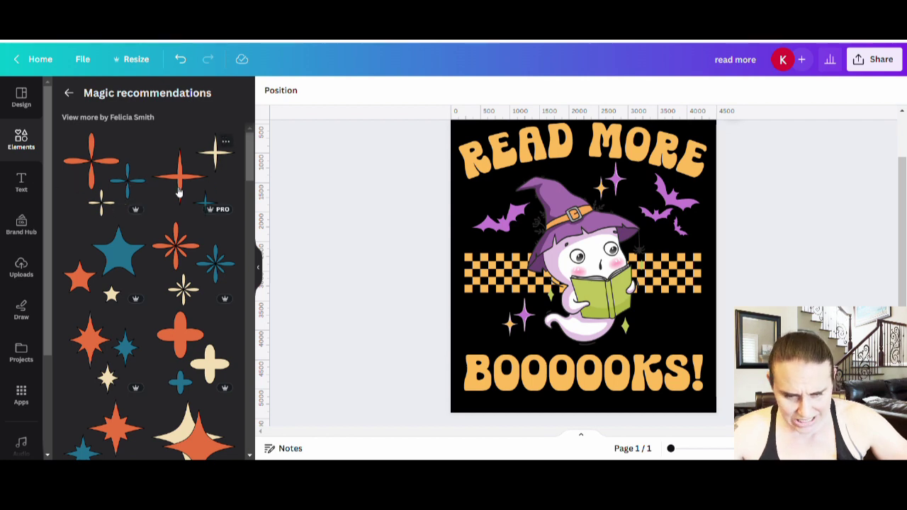
scroll(196, 172, down, 2)
scroll(196, 172, down, 3)
scroll(135, 207, down, 5)
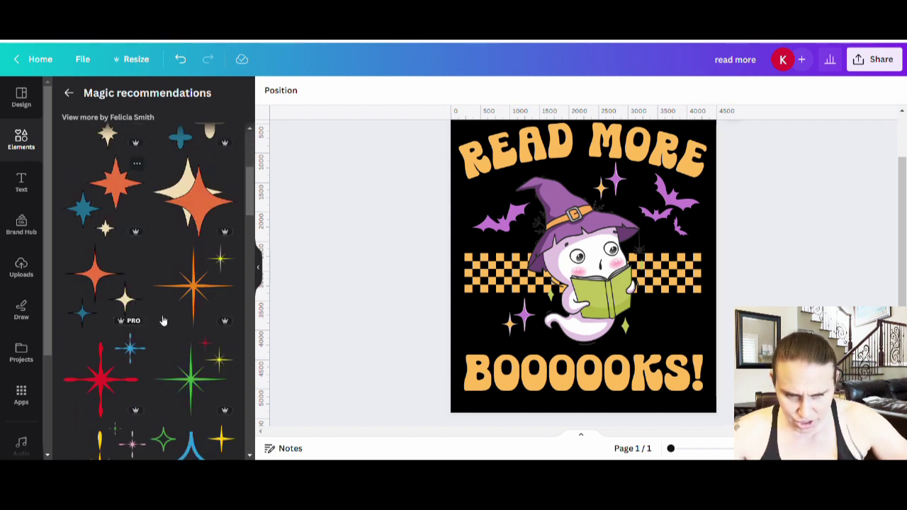
scroll(107, 219, up, 2)
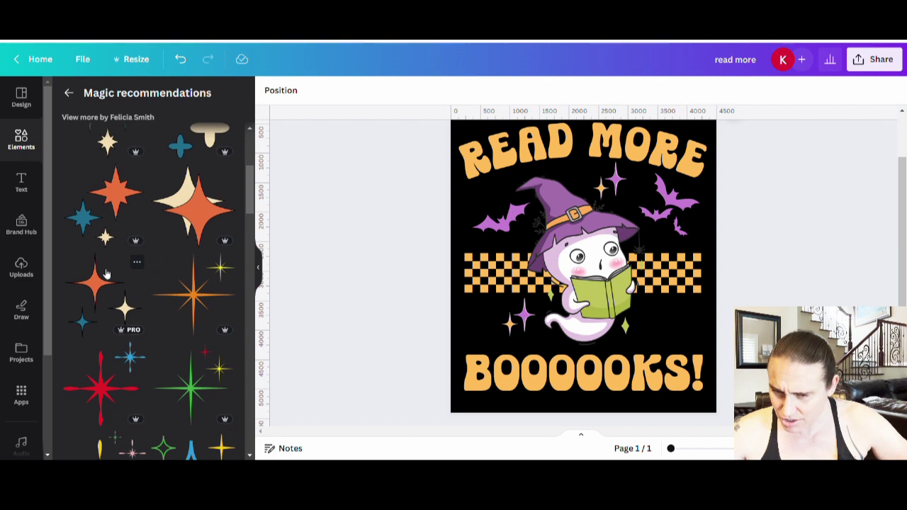
click(103, 290)
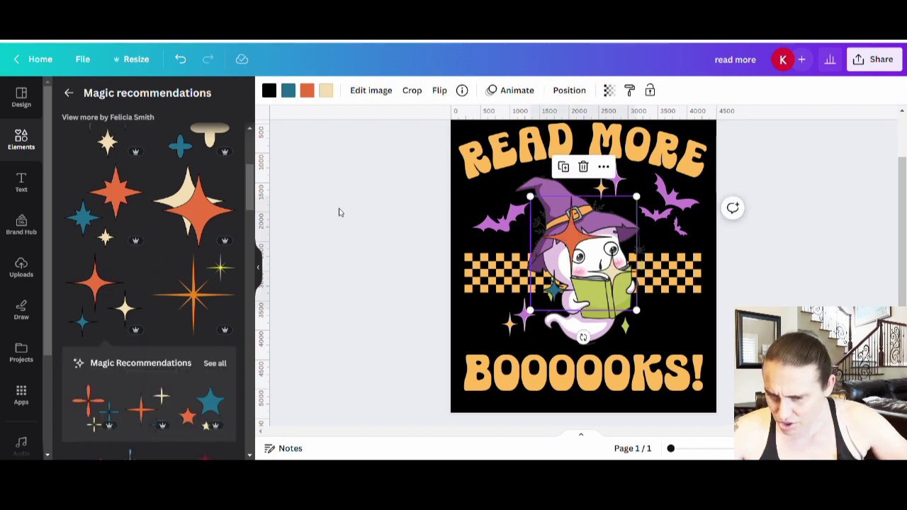
- Shrink the three-star graphic, place it at the far left below the band, and move the hat's sparkles to the lower right
drag(554, 281, 639, 325)
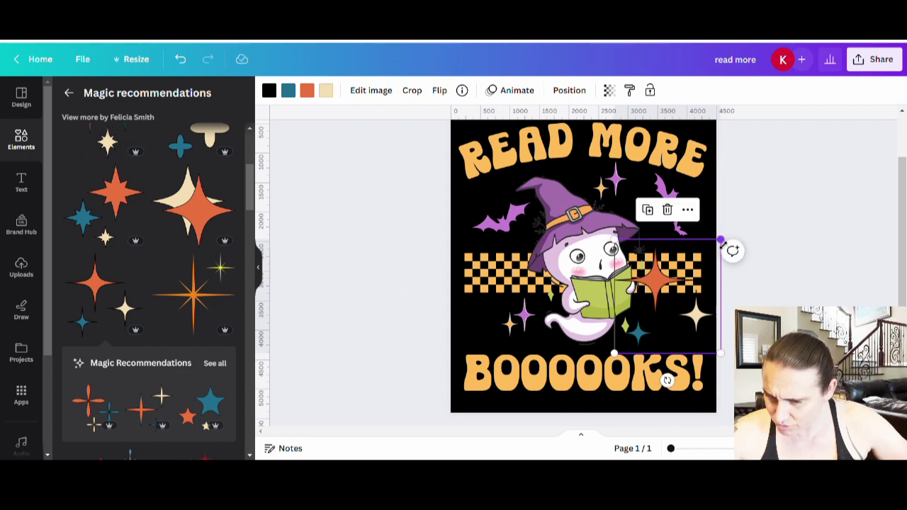
drag(722, 241, 498, 330)
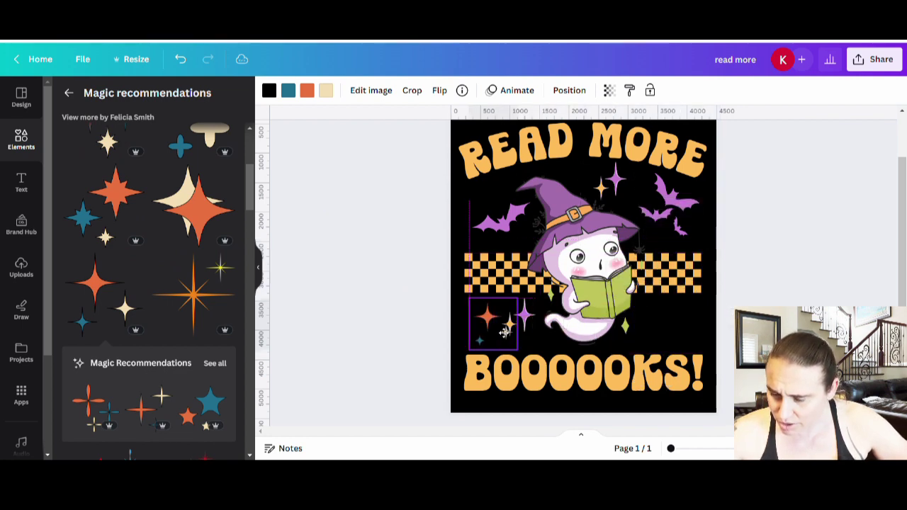
drag(613, 181, 684, 331)
mouse_move(477, 331)
mouse_down()
mouse_move(574, 202)
mouse_move(608, 193)
mouse_move(481, 333)
mouse_move(607, 191)
mouse_move(511, 322)
mouse_move(483, 333)
mouse_up()
- Return the sparkle pair to beside the witch hat and move the three-star graphic right of the ghost, above "BOOOOOKS!"
click(686, 330)
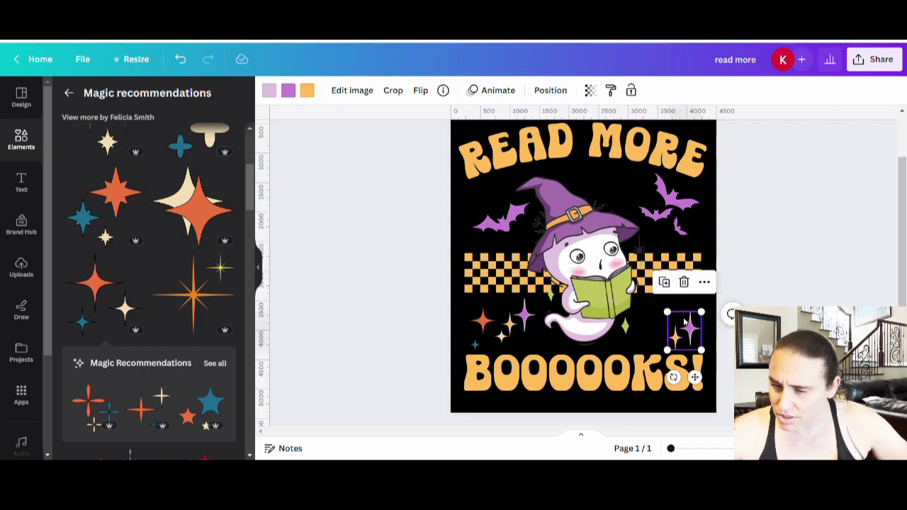
drag(686, 331, 620, 182)
drag(482, 332, 672, 317)
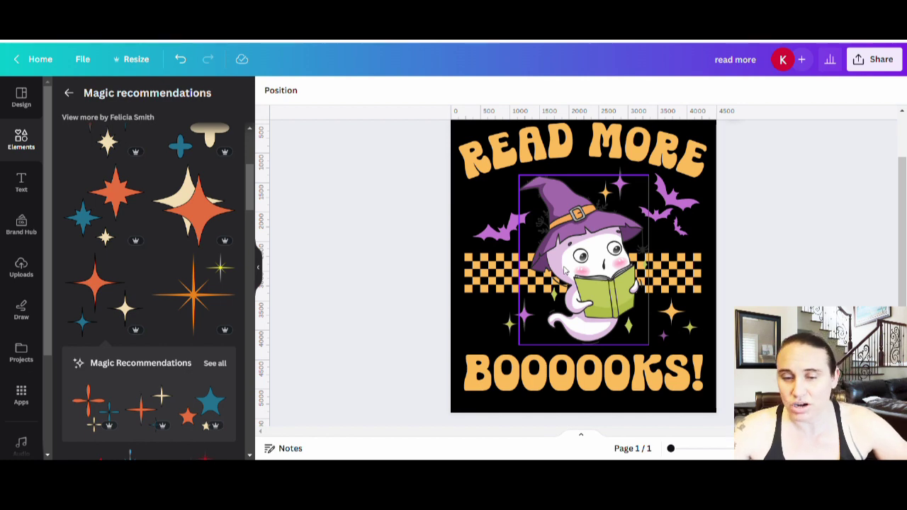
- Use the Magic Eraser on the ghost image to remove the green sparkle left of its body and the one above its book hand
click(580, 266)
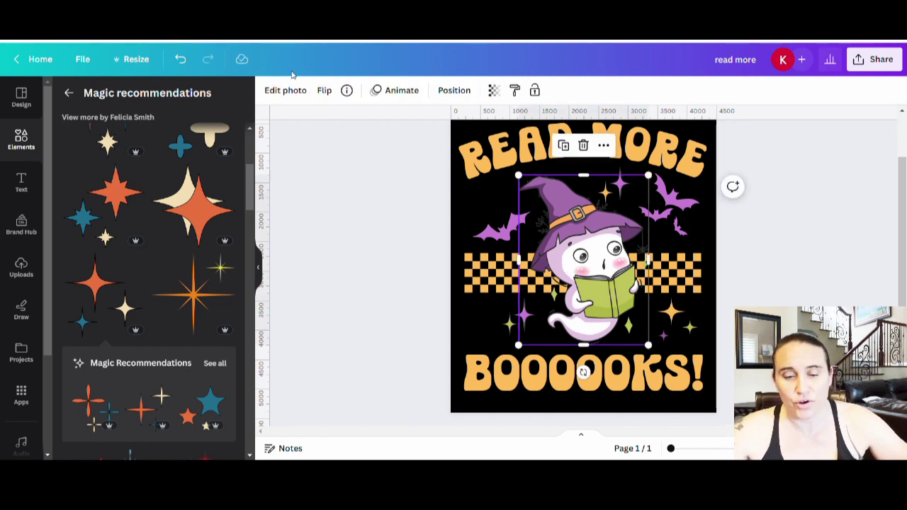
click(286, 92)
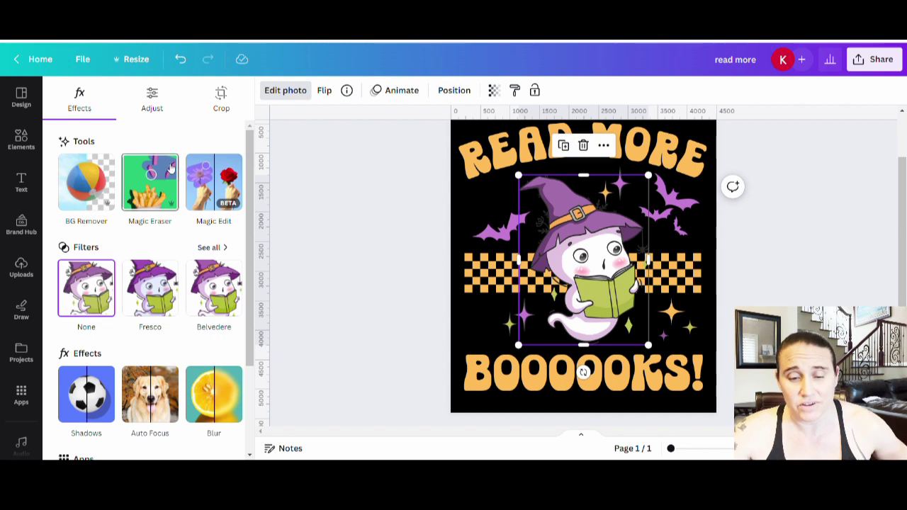
click(161, 198)
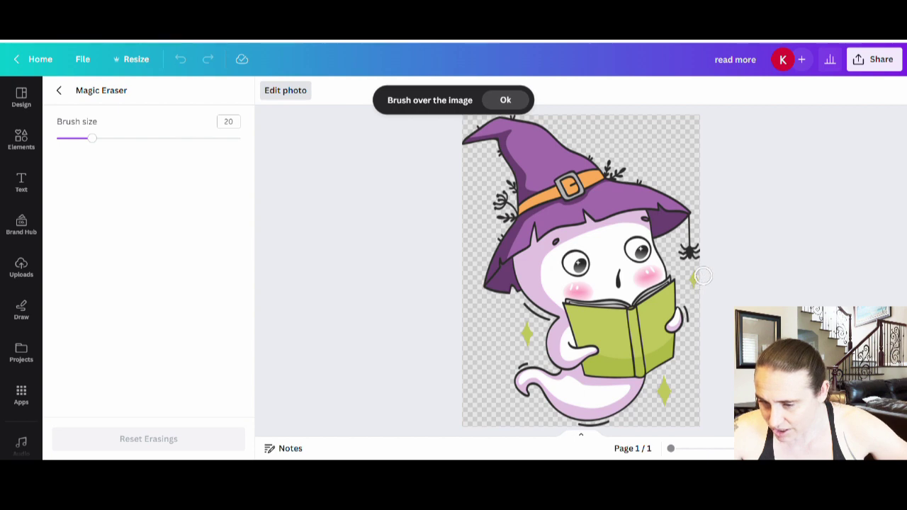
drag(695, 280, 693, 287)
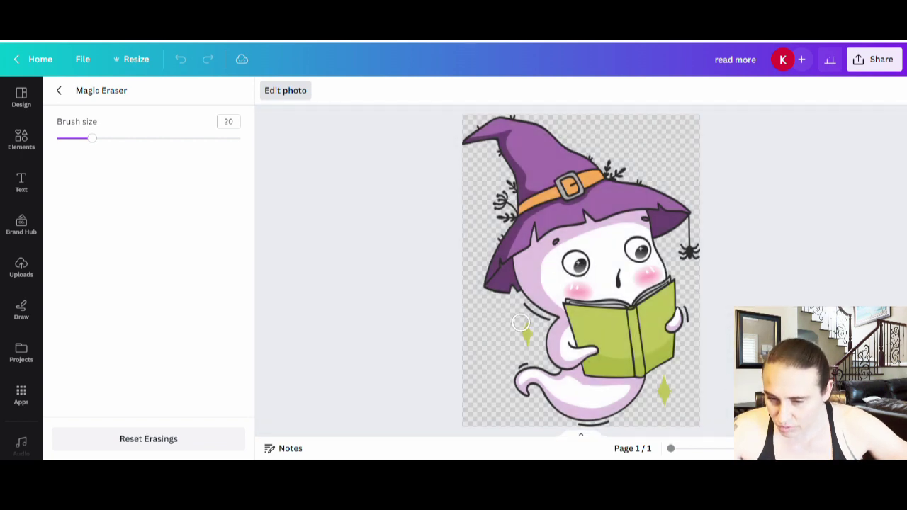
drag(520, 324, 524, 341)
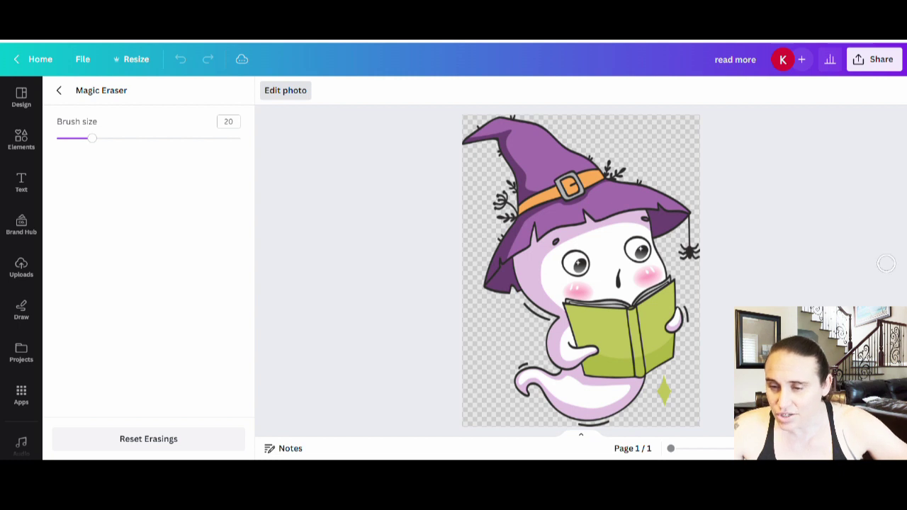
scroll(832, 195, up, 3)
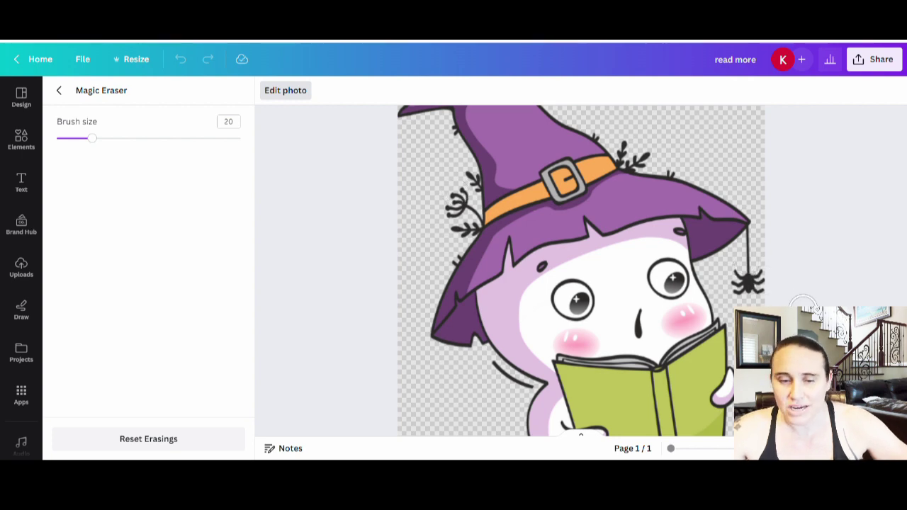
scroll(508, 198, up, 3)
scroll(447, 196, down, 5)
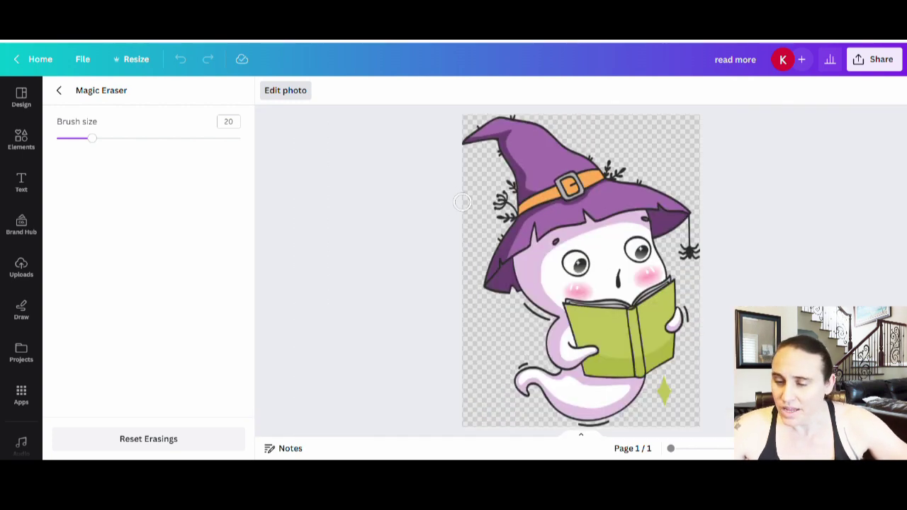
click(65, 92)
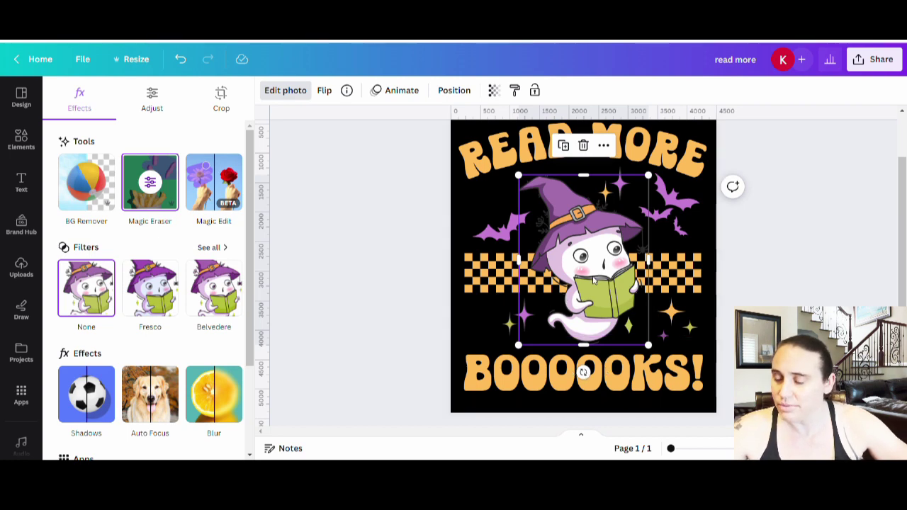
click(806, 291)
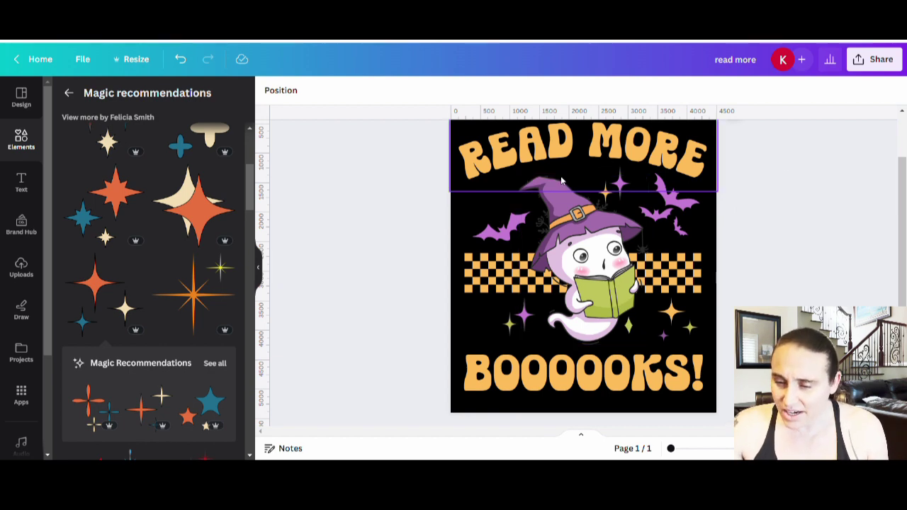
- Recolour the E in "READ" with the soft peach #F8CF90
click(516, 163)
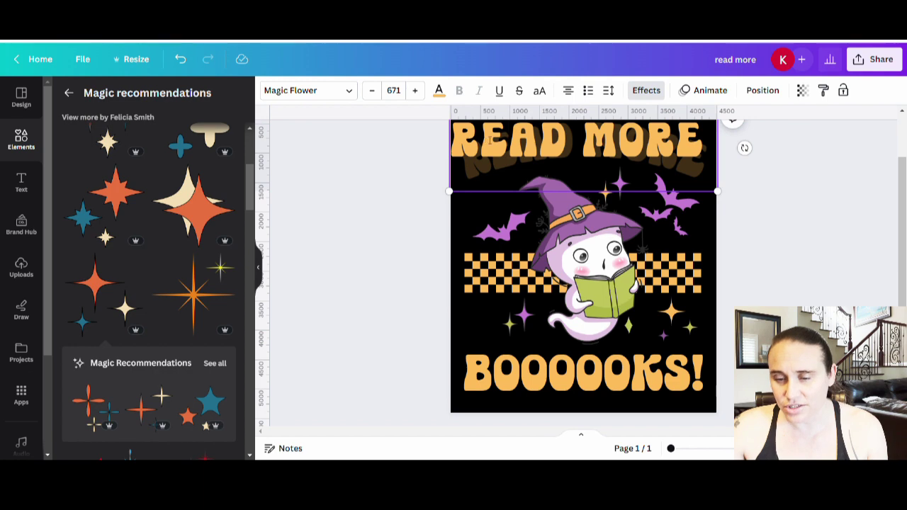
drag(489, 140, 508, 141)
click(440, 91)
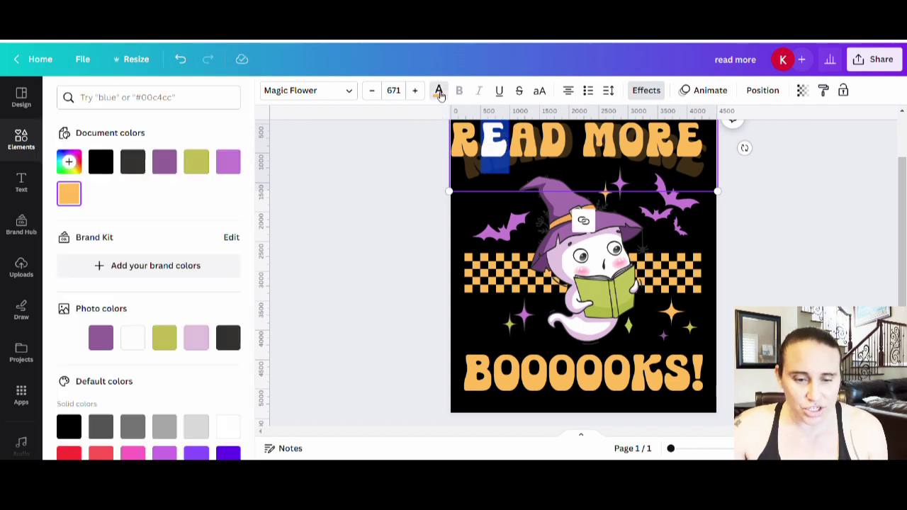
click(69, 162)
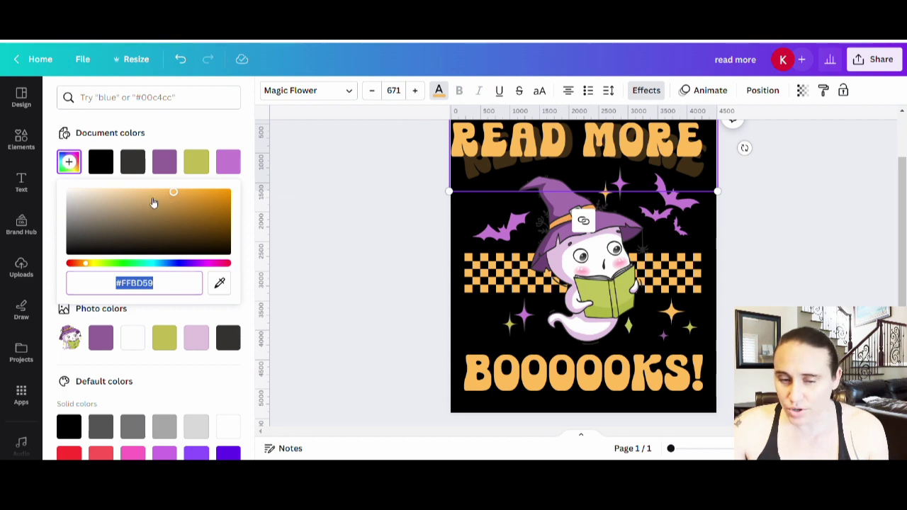
drag(151, 199, 136, 192)
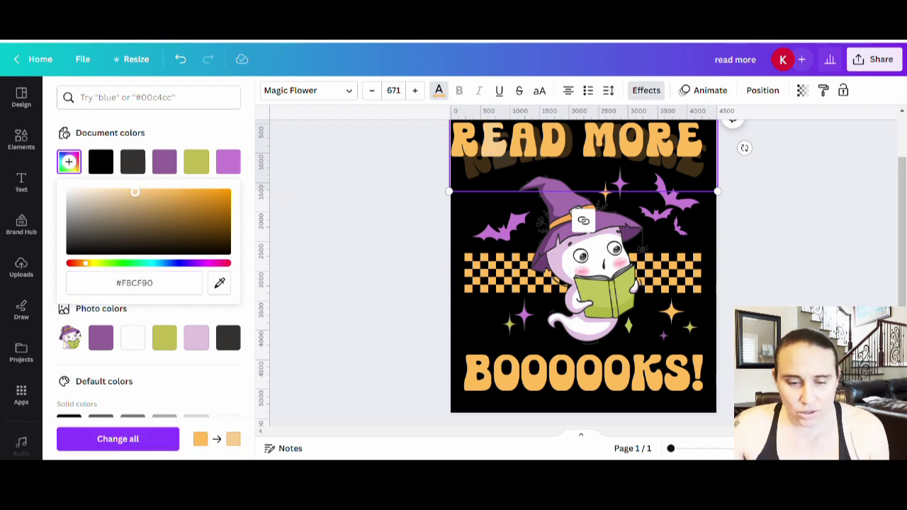
- Recolour the A in "READ" with the golden yellow #F6D05D
click(87, 162)
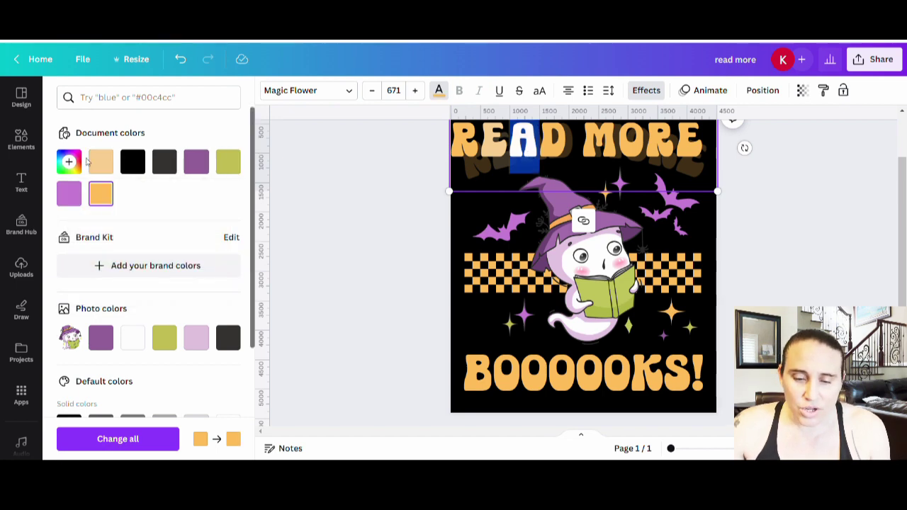
click(101, 162)
click(69, 162)
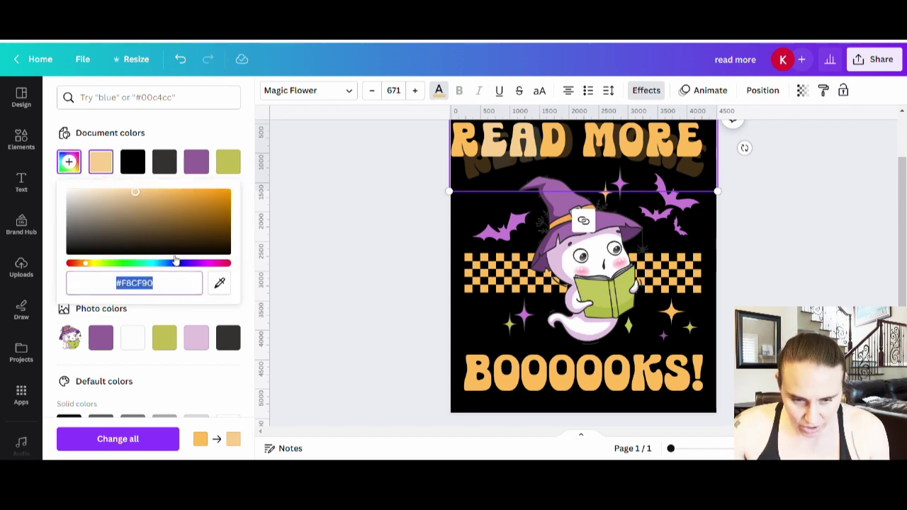
click(90, 264)
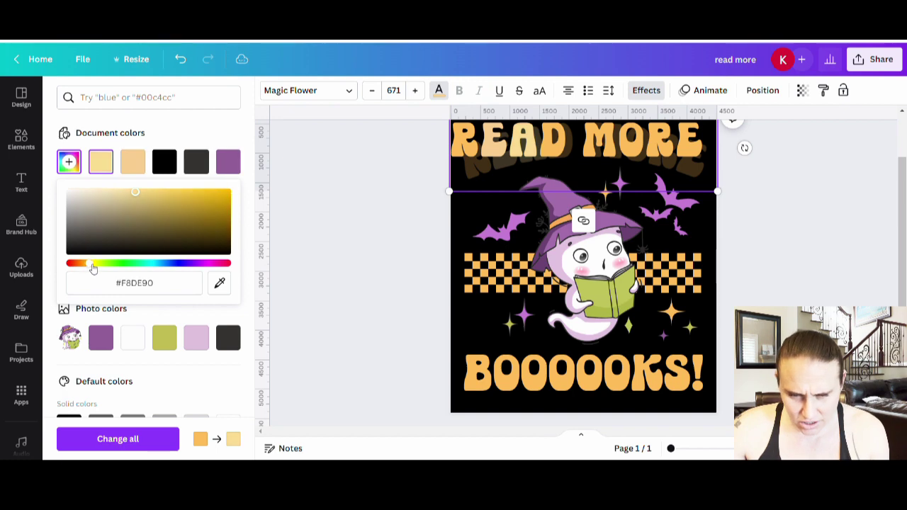
click(163, 194)
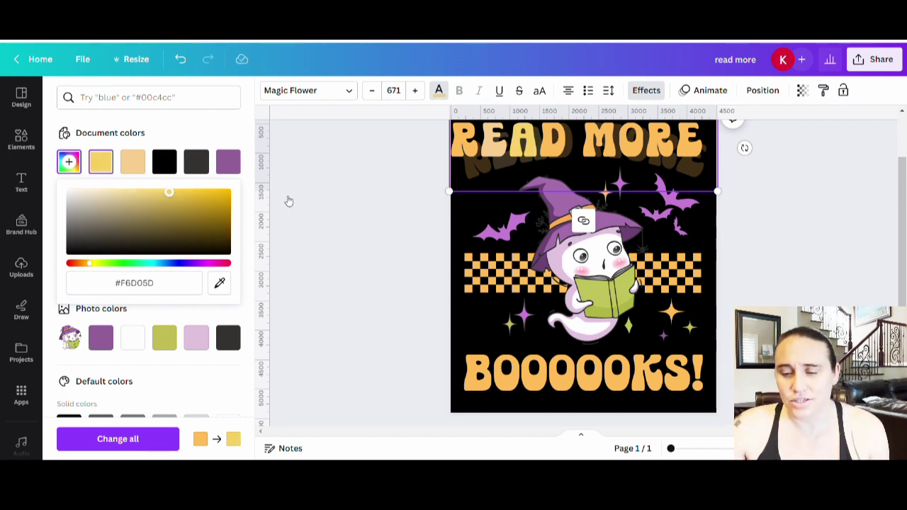
- Recolour the D in "READ" with a deeper, more saturated orange
click(562, 146)
drag(562, 146, 540, 145)
click(132, 194)
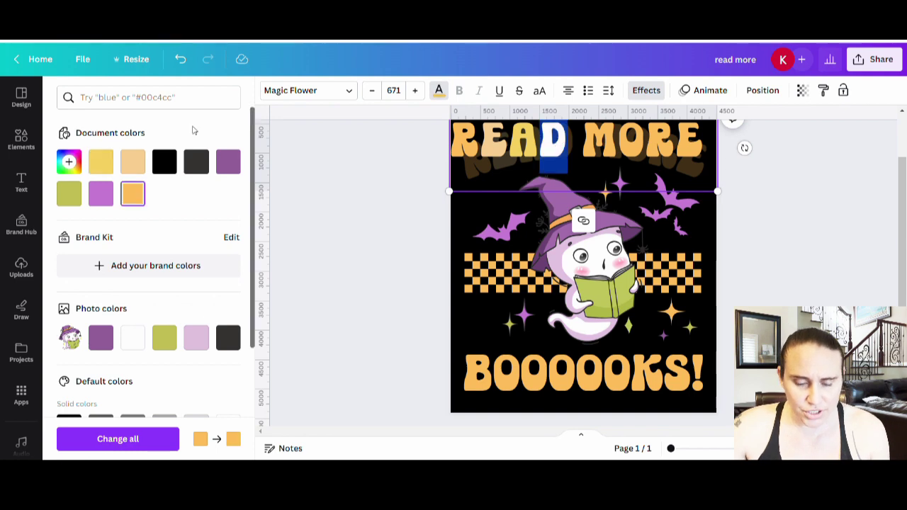
click(132, 193)
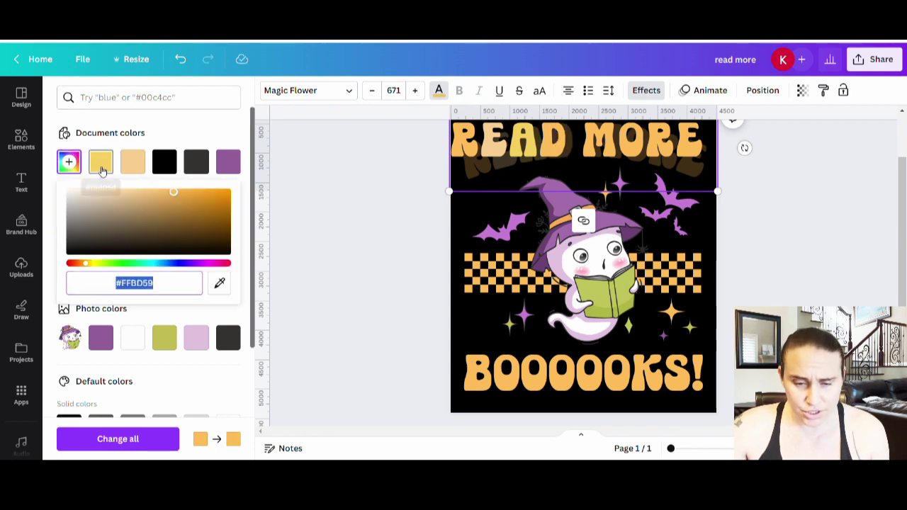
click(182, 196)
drag(184, 199, 192, 194)
- Recolour the O in "MORE" with the same peach as the E in "READ" and its R with light cream #FFE3BD
click(636, 147)
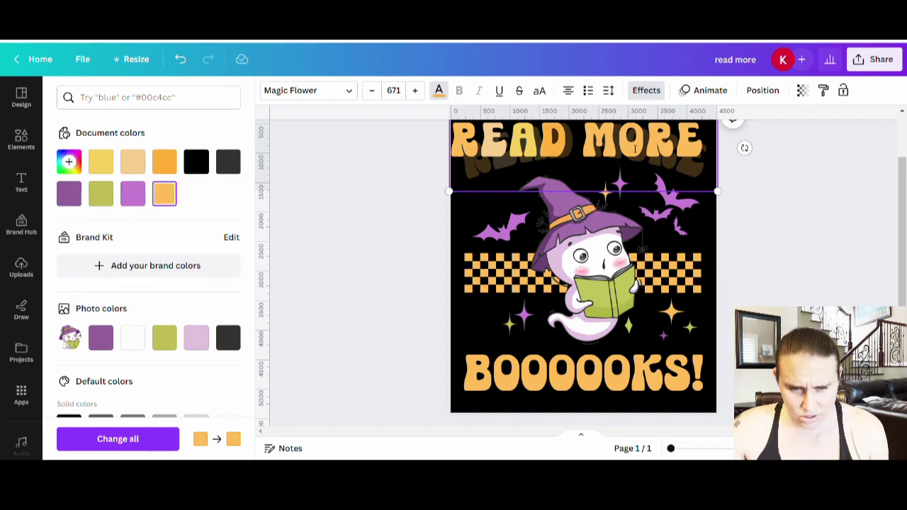
drag(636, 147, 620, 147)
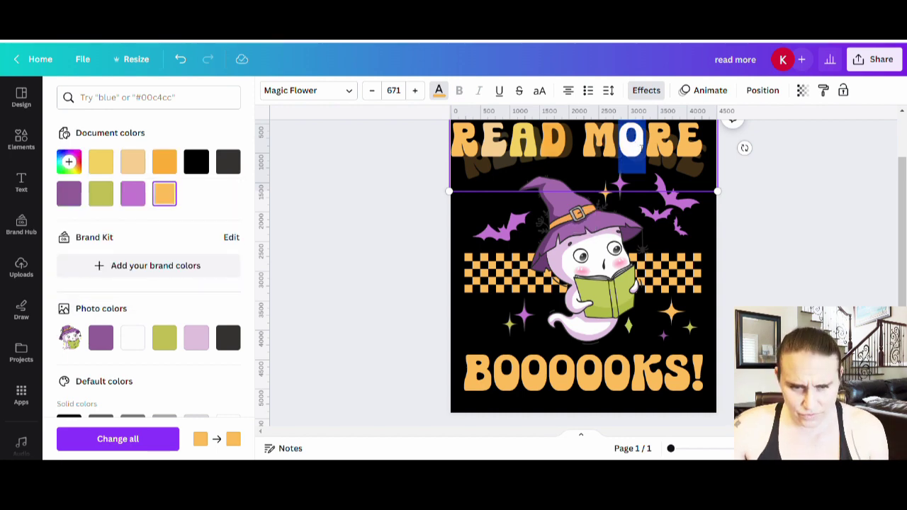
click(132, 161)
click(68, 161)
drag(112, 197, 109, 191)
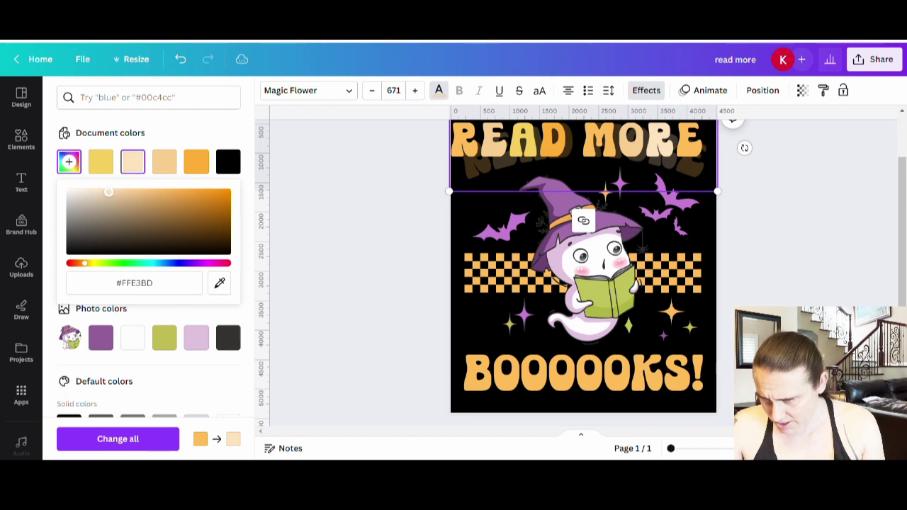
click(777, 173)
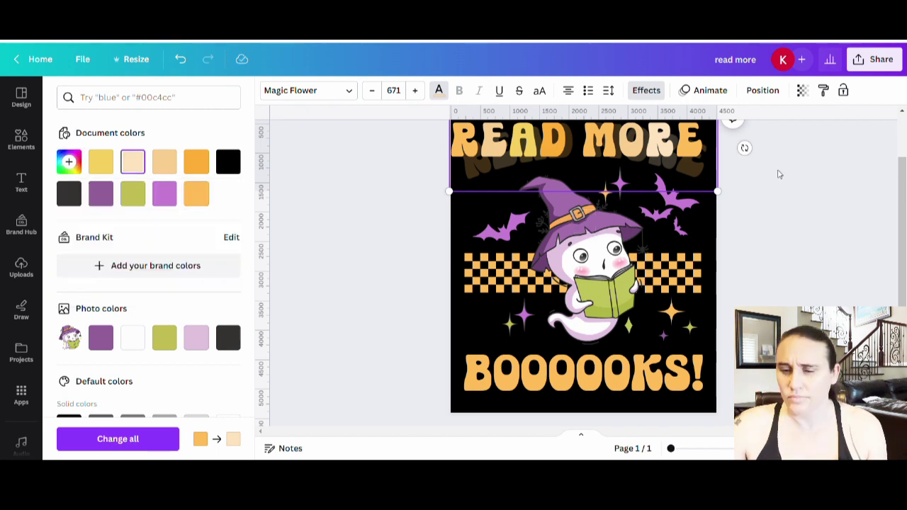
scroll(783, 232, up, 1)
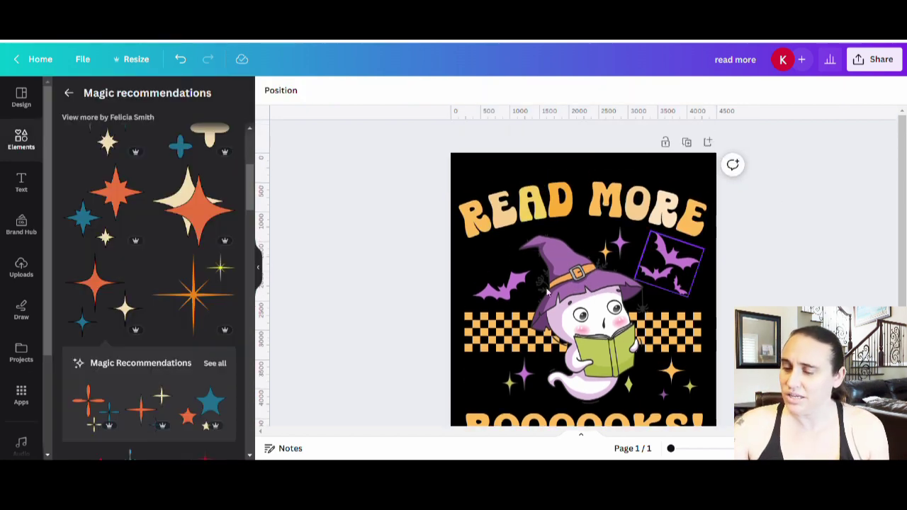
click(542, 212)
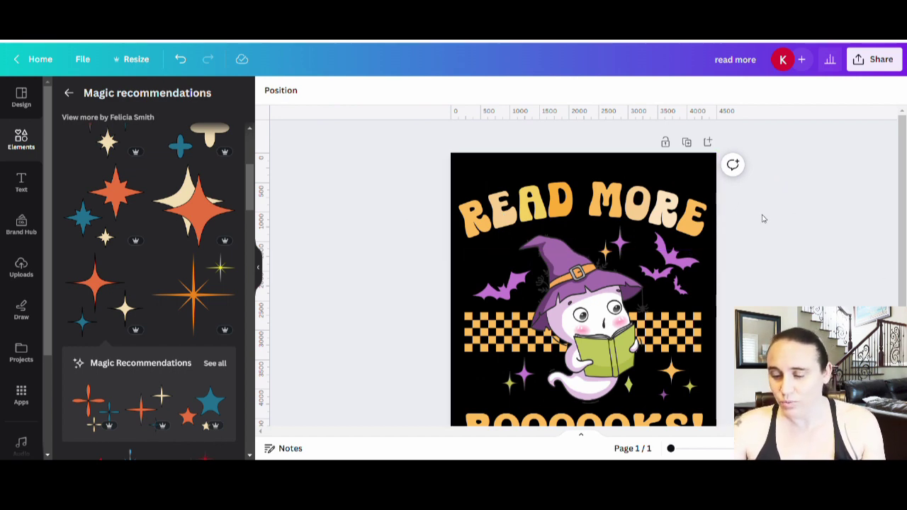
- Recolour the first O in "BOOOOOKS!" with the ghost's pale lilac and the second O with the peach from "READ"
scroll(761, 216, down, 1)
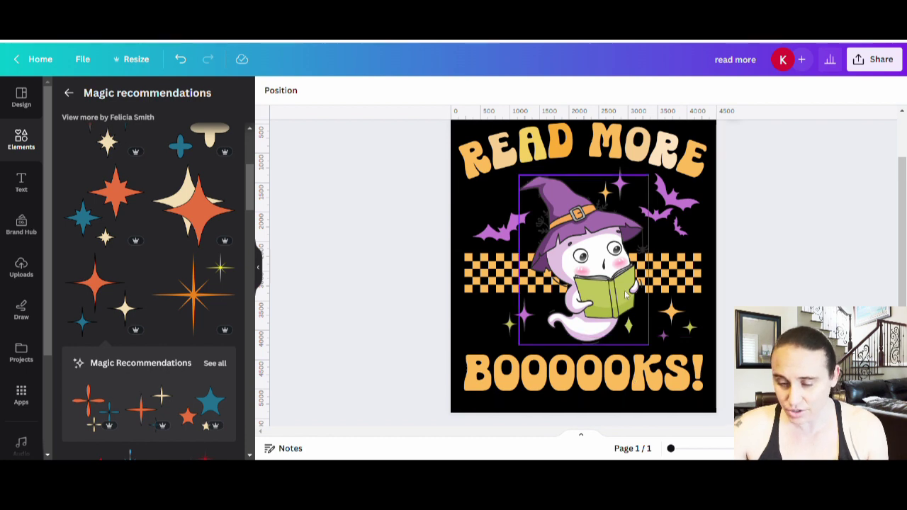
click(506, 382)
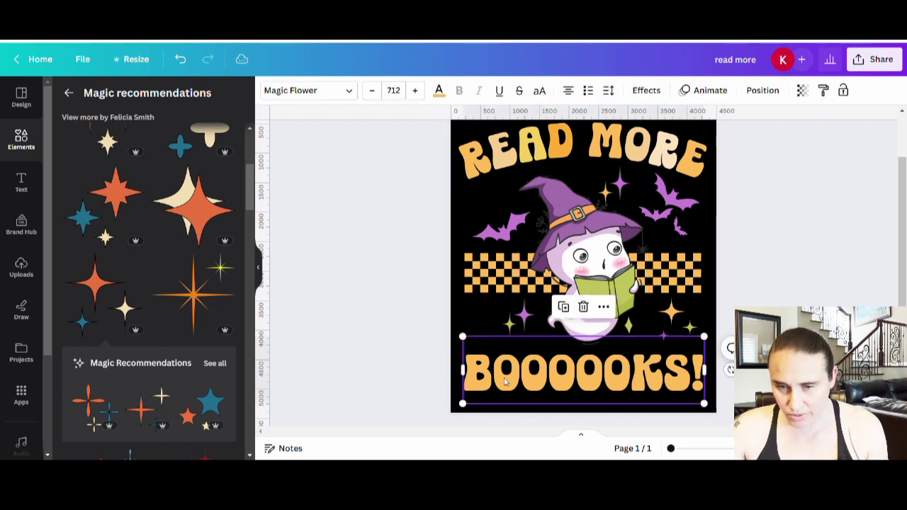
drag(494, 379, 513, 383)
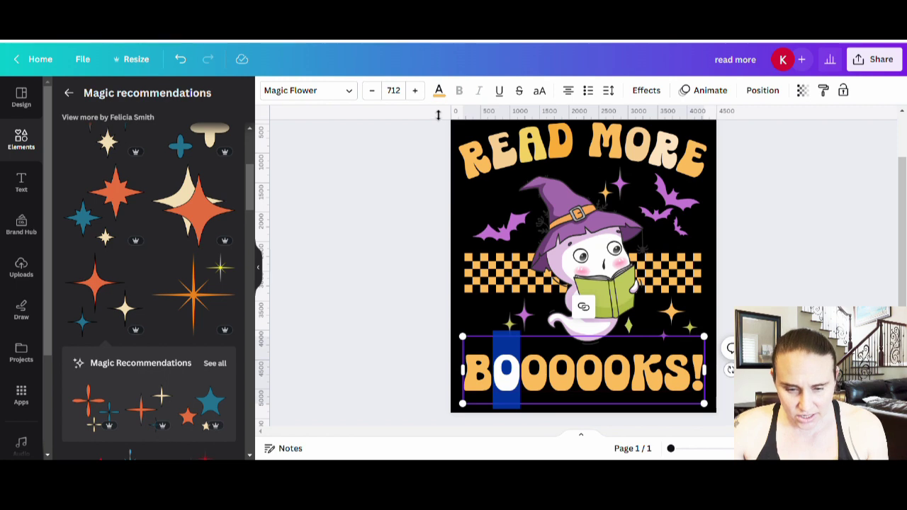
click(439, 90)
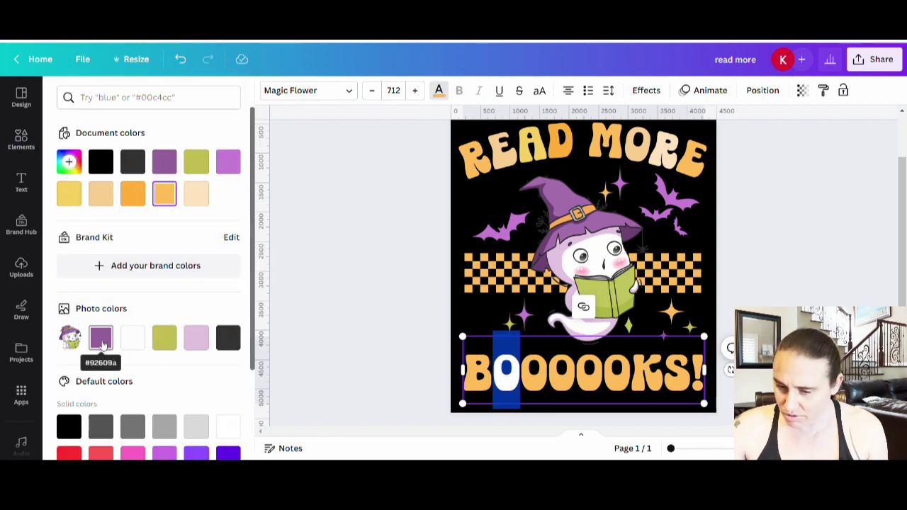
click(204, 344)
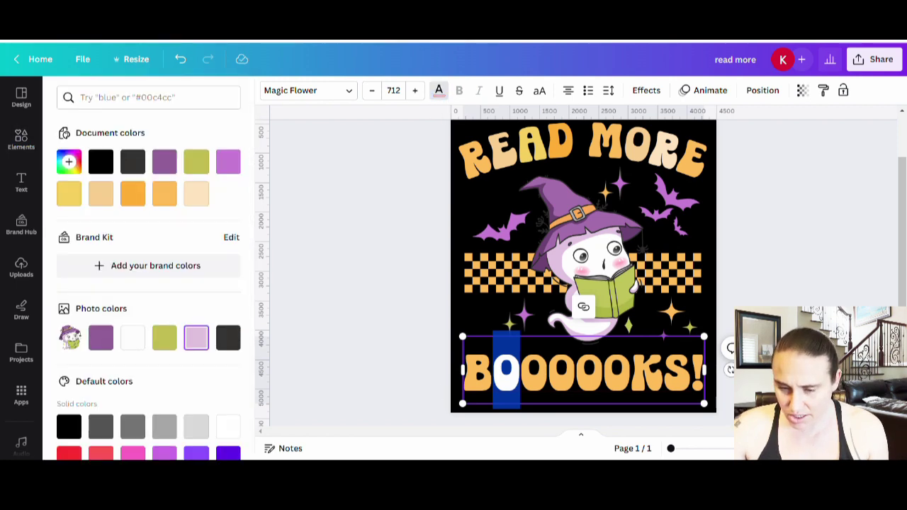
click(531, 385)
drag(539, 384, 522, 383)
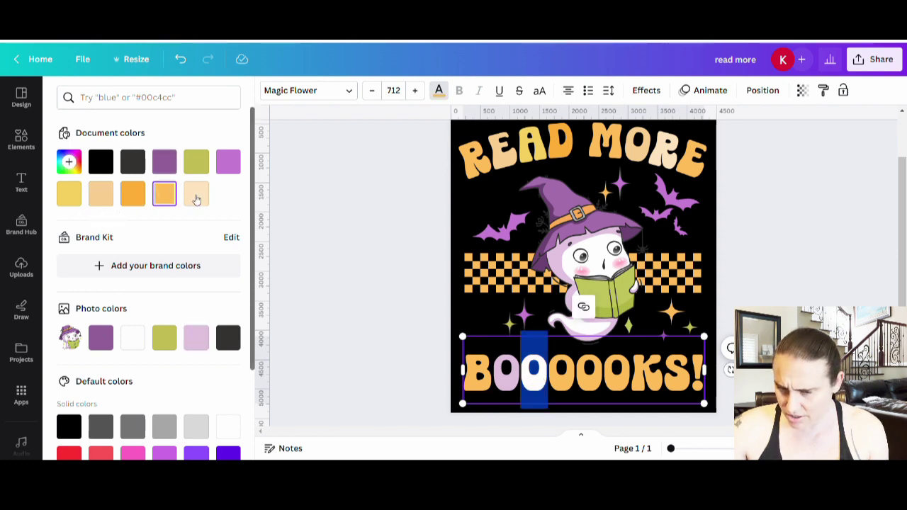
click(100, 193)
- Recolour the third O in "BOOOOOKS!" with the book's green and the fourth O with the hat's purple #92609a
drag(550, 377, 575, 378)
click(177, 347)
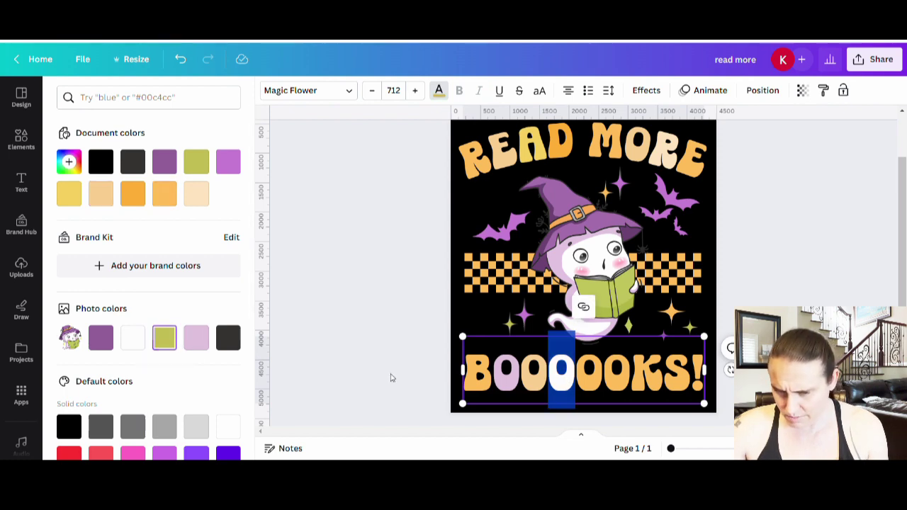
click(576, 383)
drag(575, 383, 591, 383)
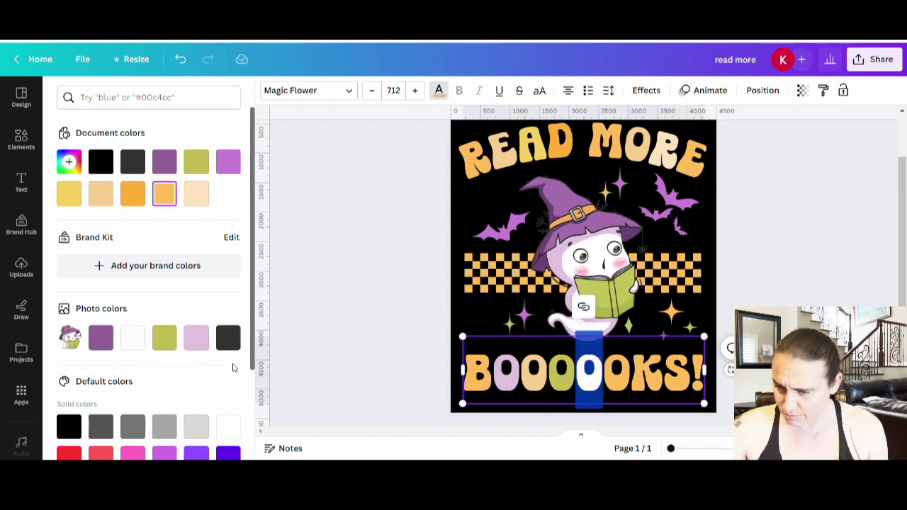
click(101, 337)
- Recolour the fourth O in "BOOOOOKS!" with the brighter purple of the bats
click(635, 386)
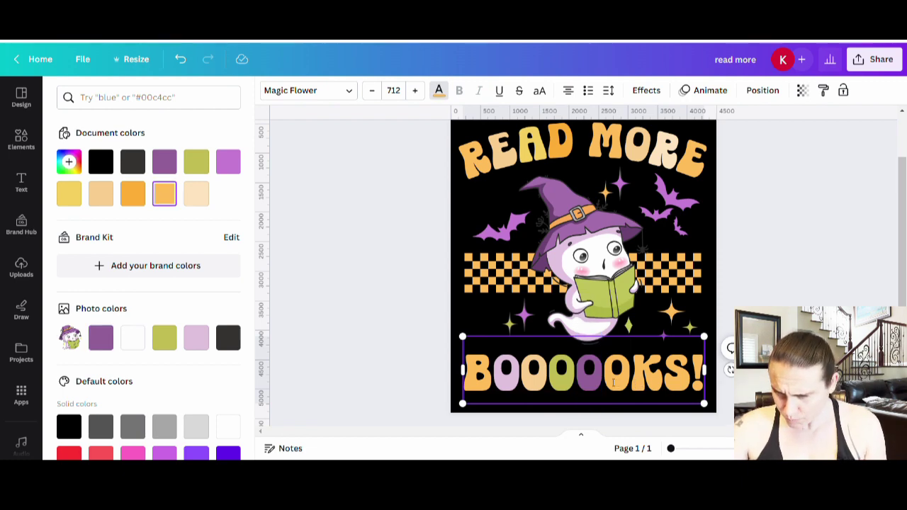
click(613, 382)
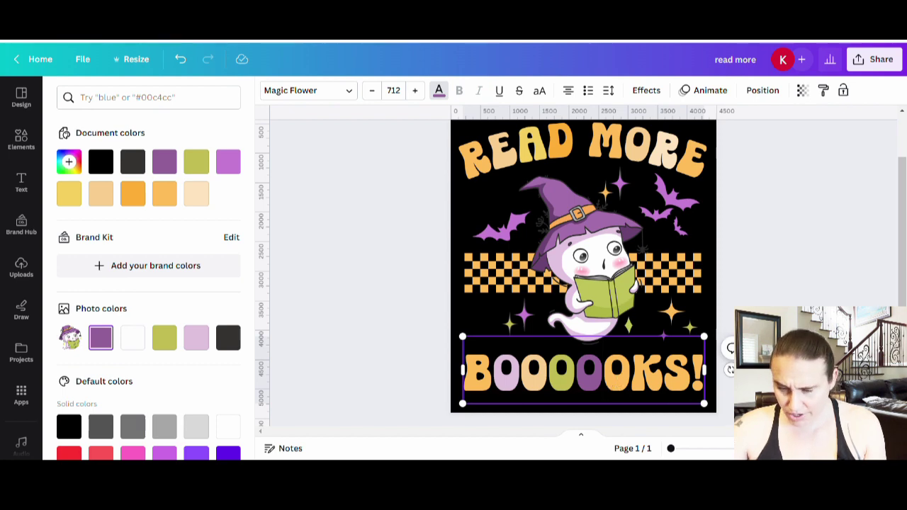
key(shift+Left)
click(228, 162)
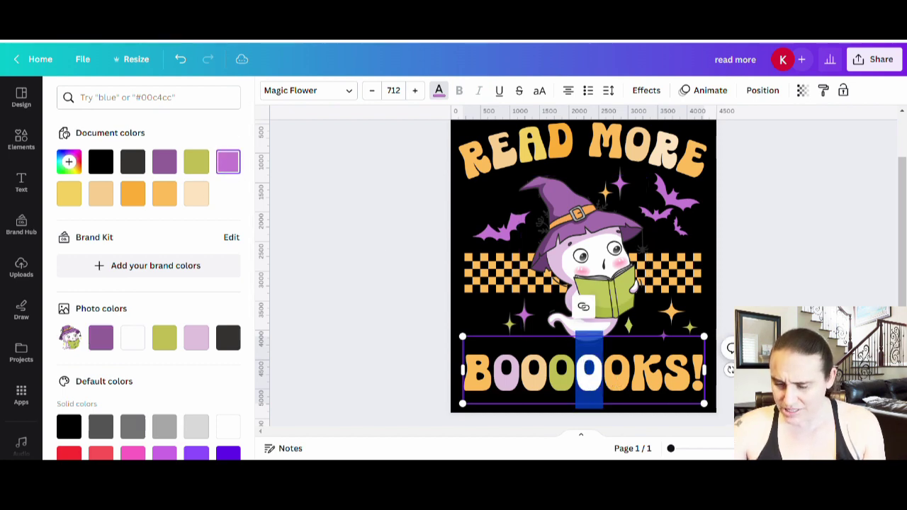
- Recolour the fifth O in "BOOOOOKS!" with the peach from "READ" and its S with the ghost's pale lilac
click(650, 376)
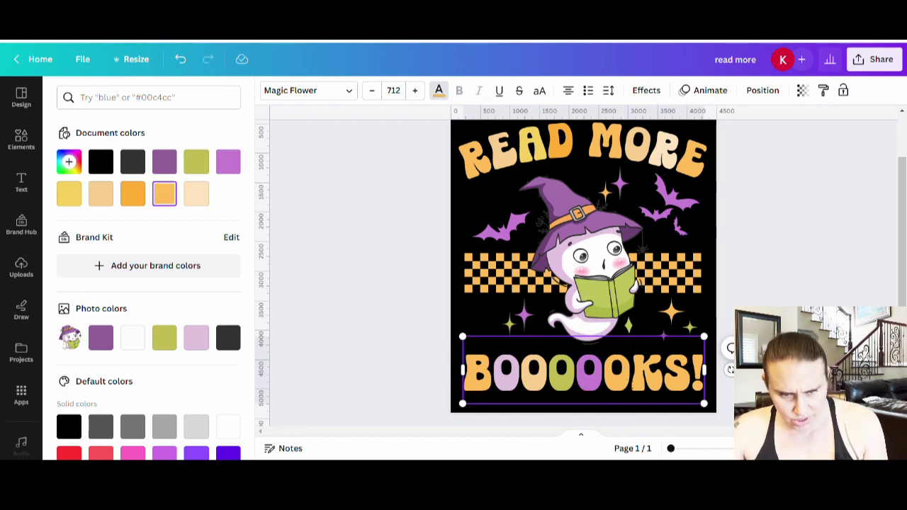
key(shift+Left)
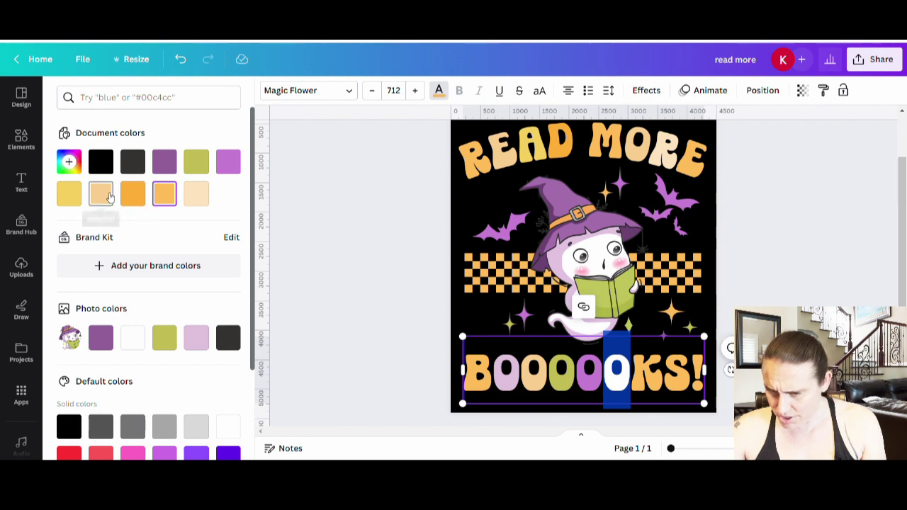
click(101, 193)
click(659, 384)
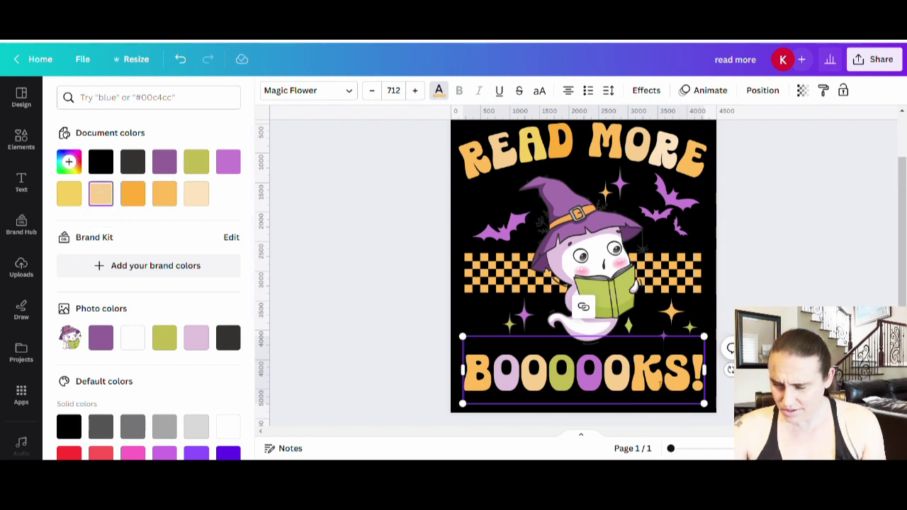
click(679, 385)
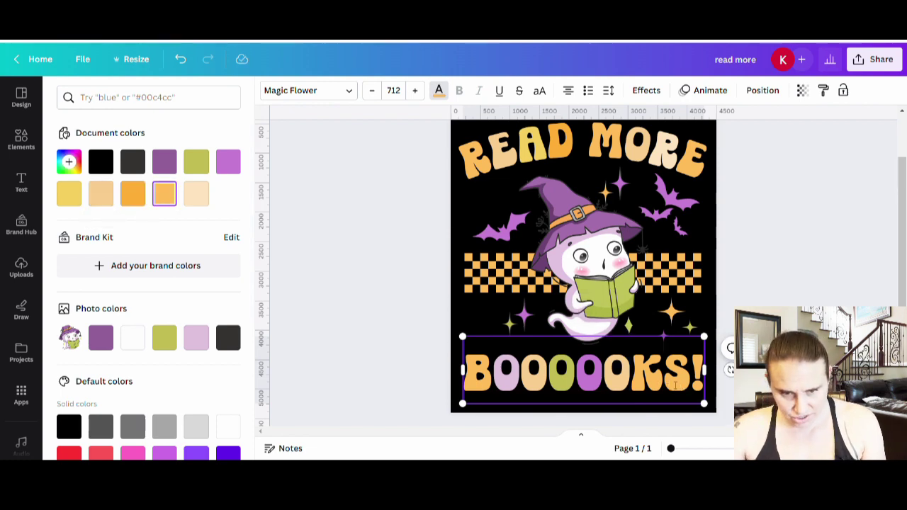
key(shift+Left)
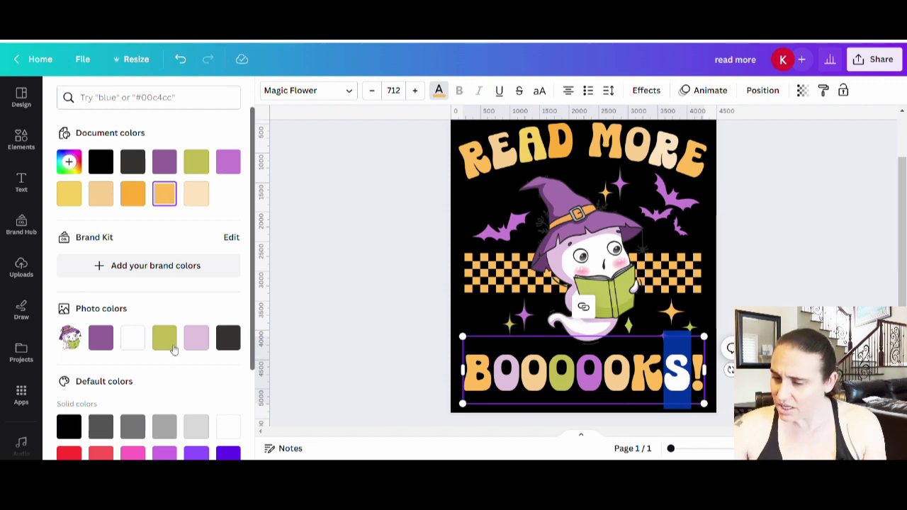
click(196, 339)
key(Escape)
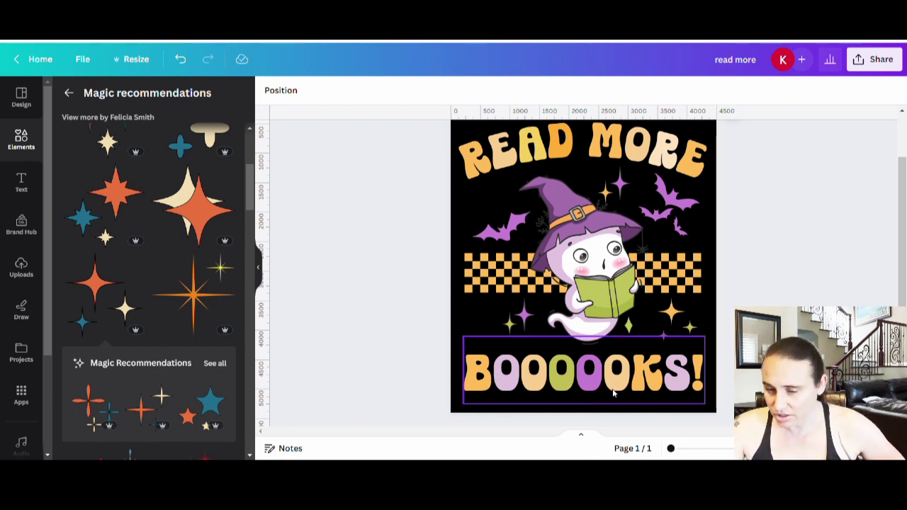
- Recolour the exclamation mark after "BOOOOOKS" with the book's green #c0bc53
click(698, 390)
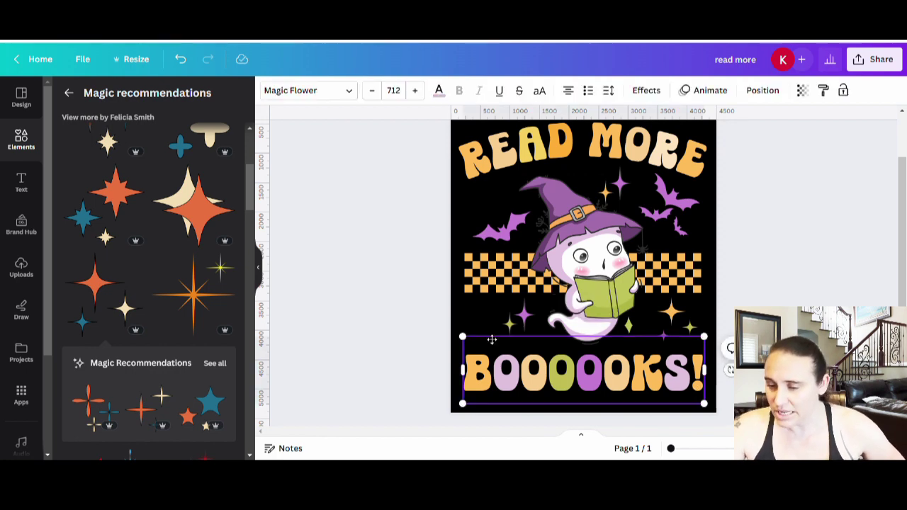
key(shift+Left)
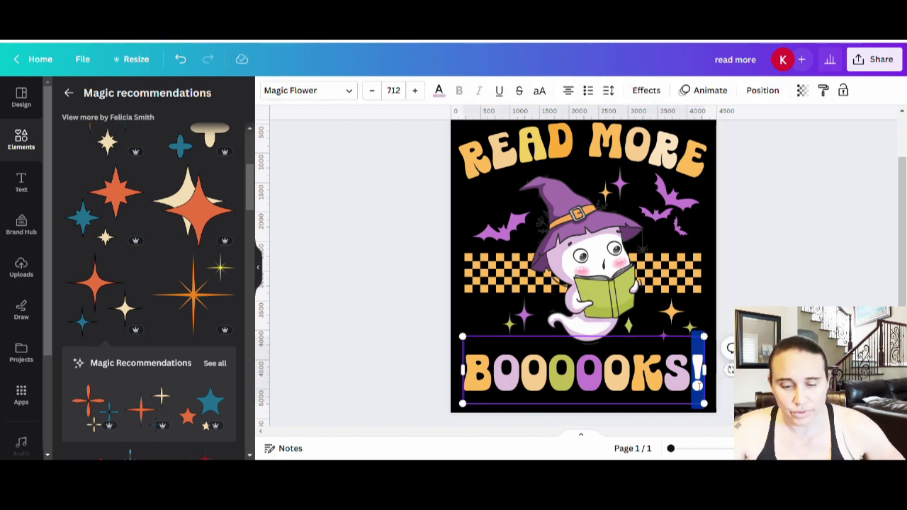
click(439, 90)
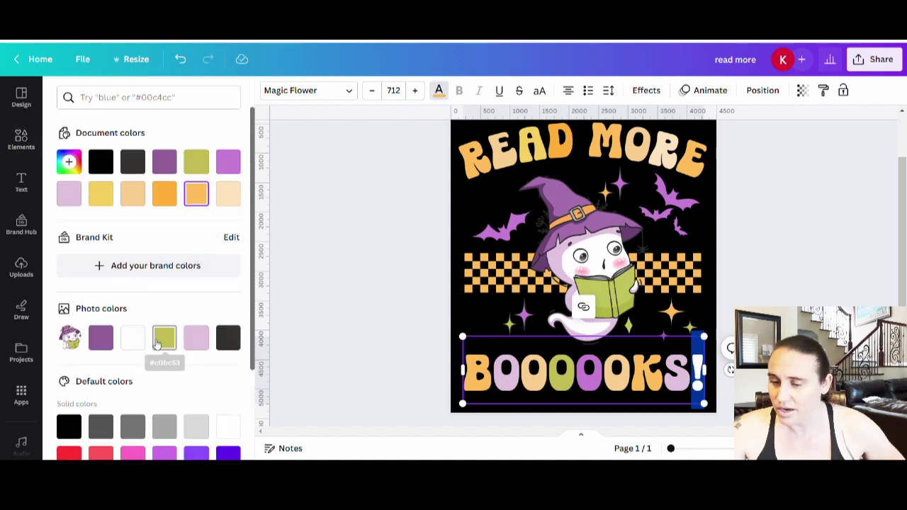
click(165, 338)
click(808, 277)
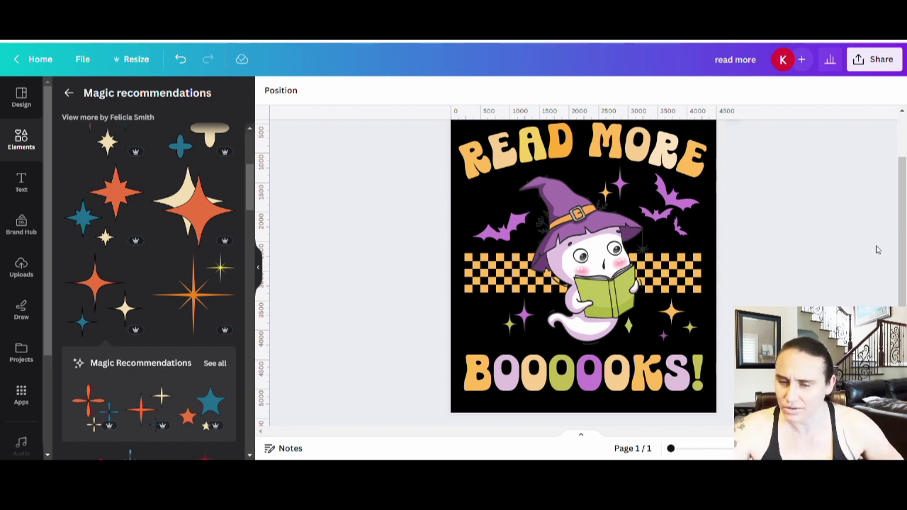
- Recolour the A in "READ" with a custom light cream #FFE3B9
click(550, 154)
click(550, 153)
drag(510, 149, 525, 151)
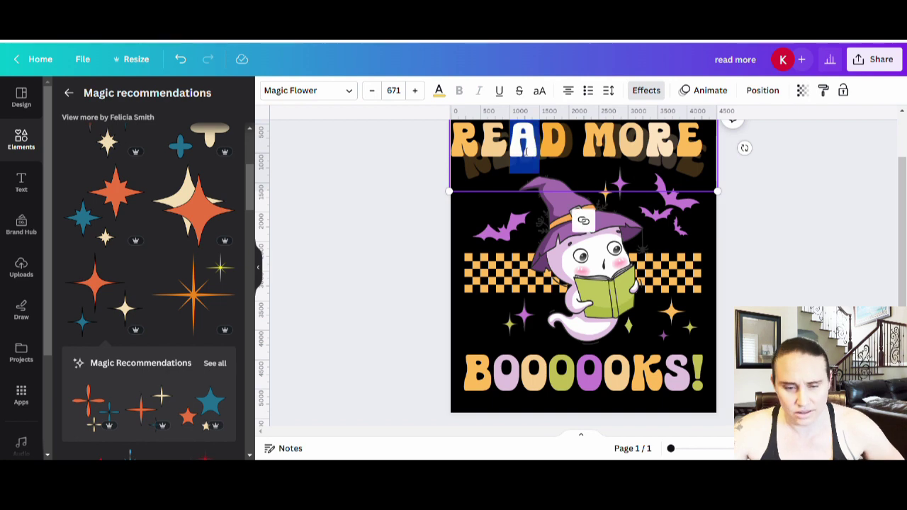
click(439, 90)
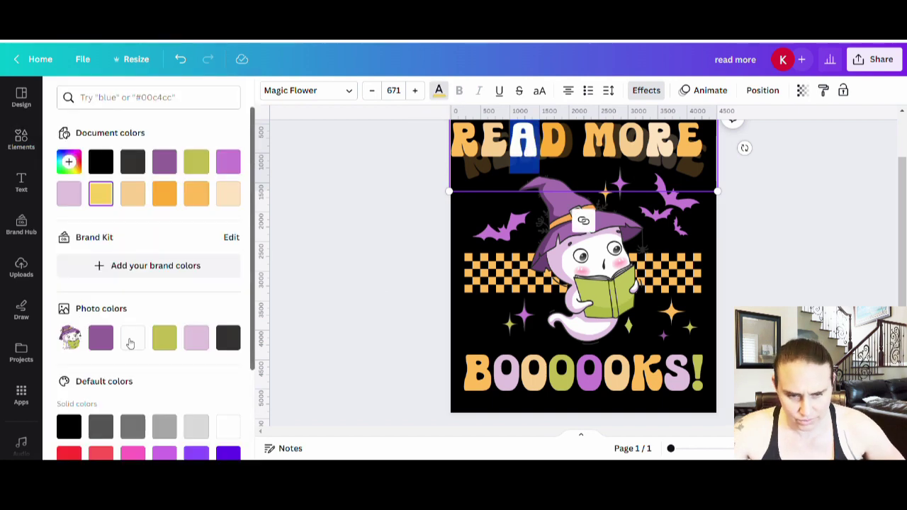
click(68, 162)
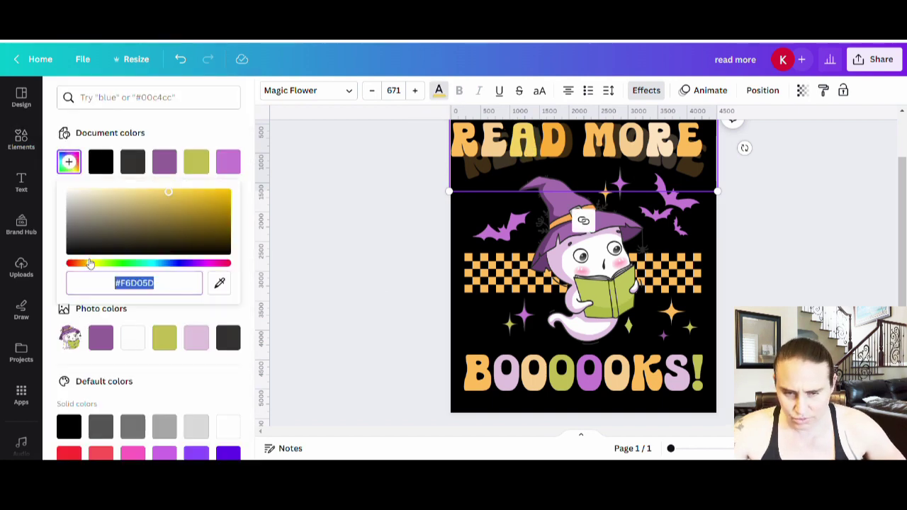
drag(90, 263, 89, 266)
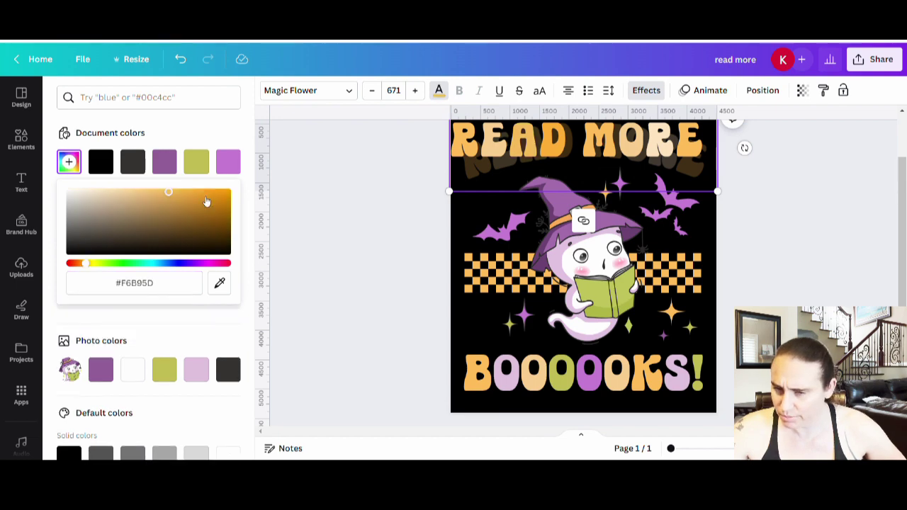
drag(202, 192, 203, 204)
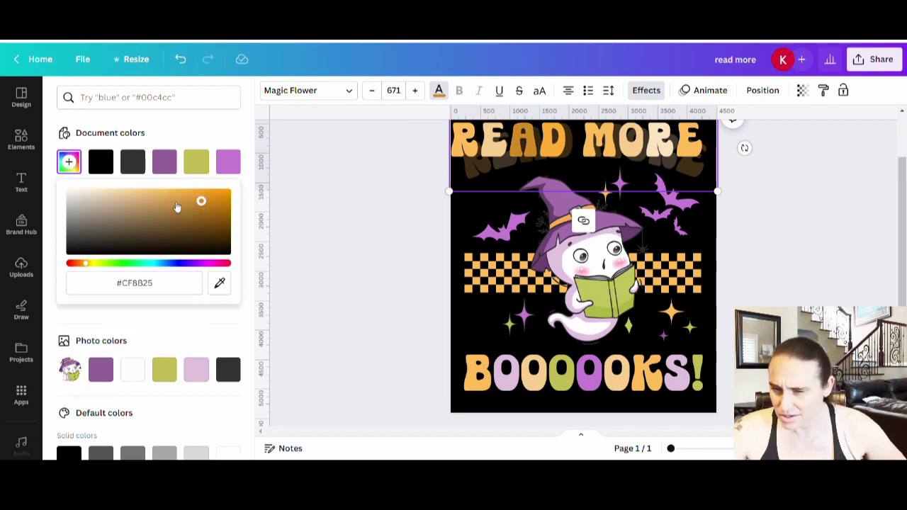
click(165, 205)
click(121, 205)
click(111, 224)
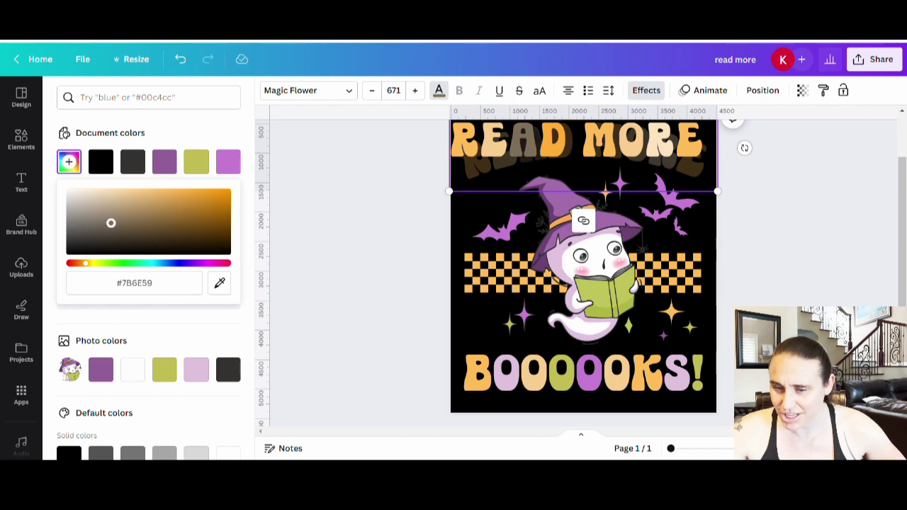
click(102, 203)
click(105, 193)
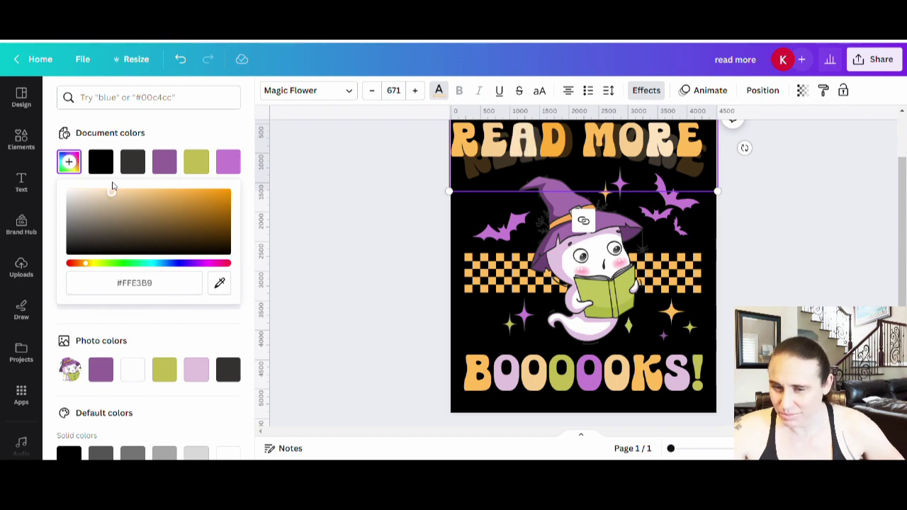
click(791, 255)
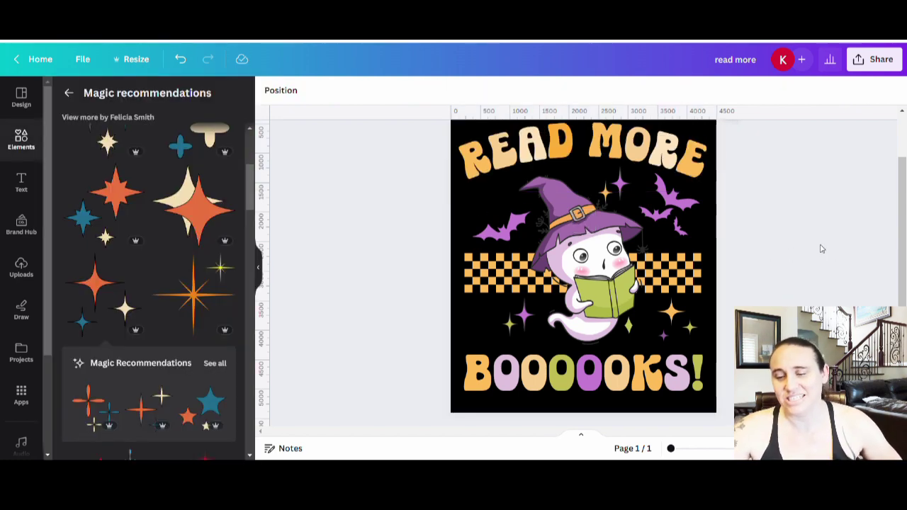
- Select all the lettering and artwork together and move it slightly up on the page
scroll(905, 270, up, 1)
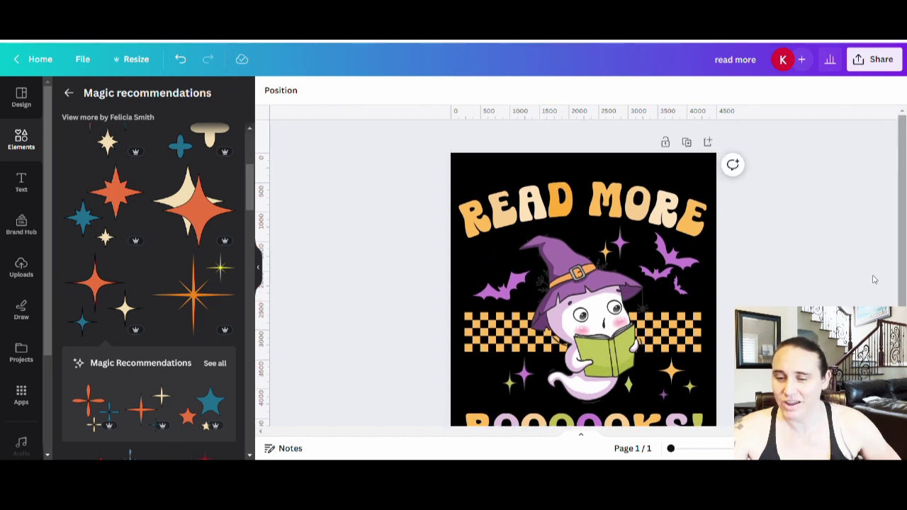
scroll(905, 280, down, 3)
scroll(905, 280, up, 2)
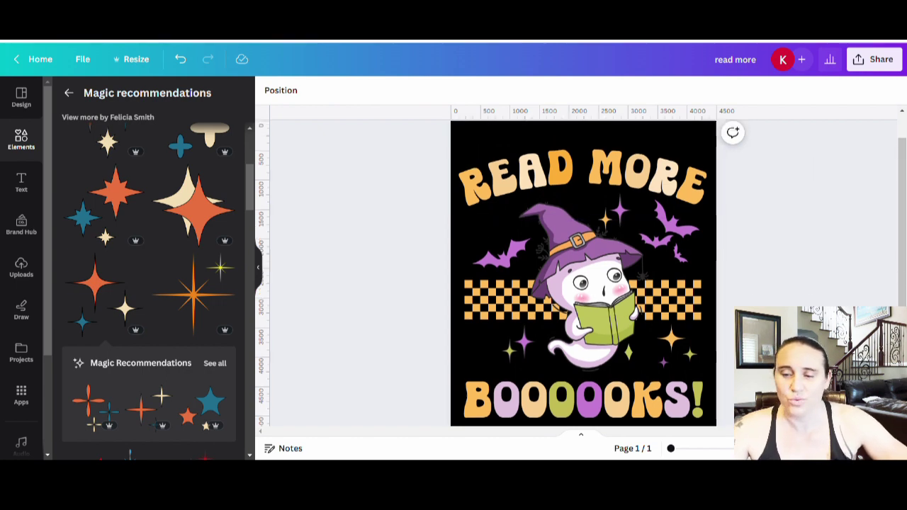
scroll(624, 177, up, 2)
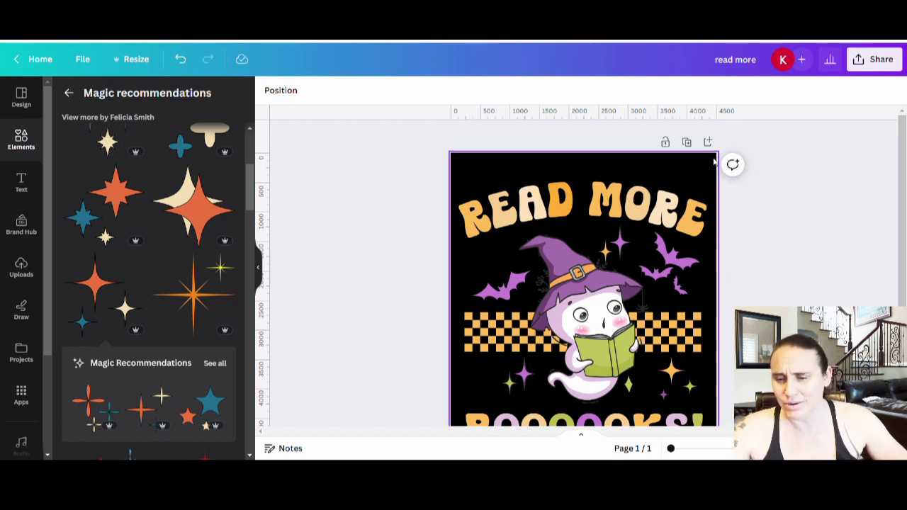
drag(714, 162, 458, 428)
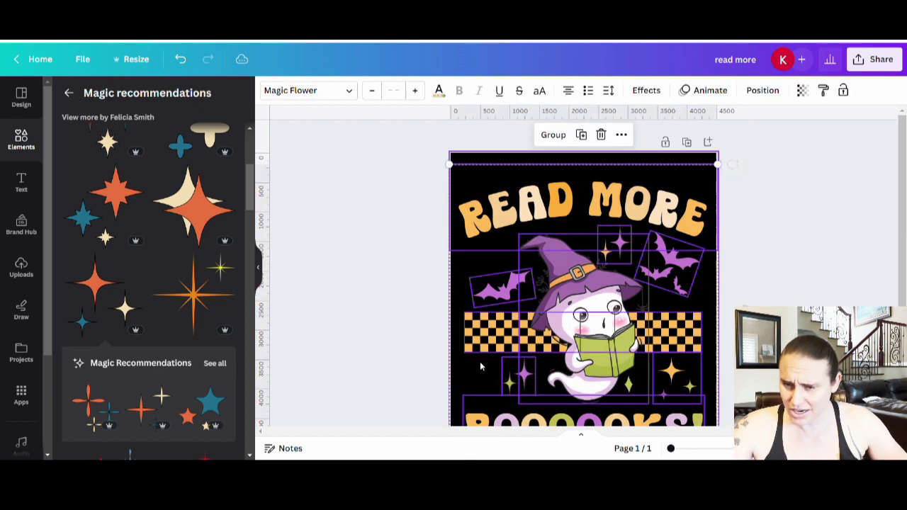
drag(598, 371, 598, 352)
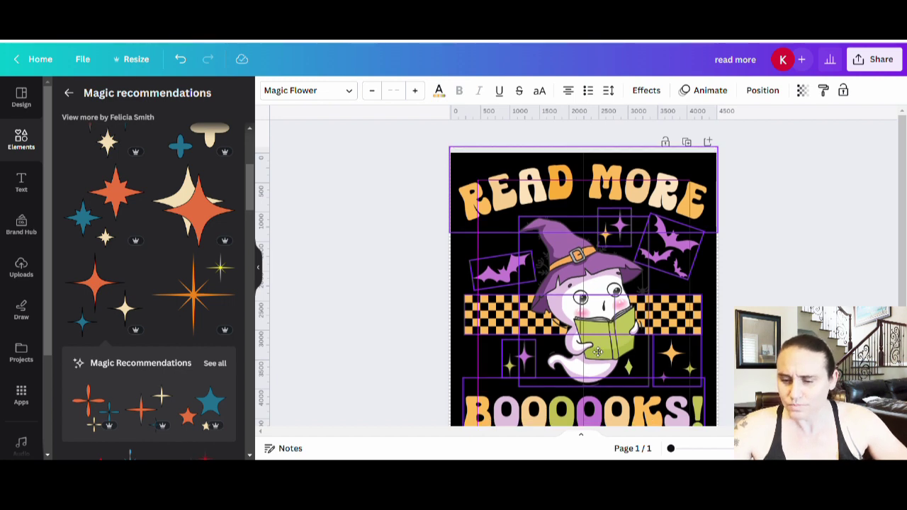
drag(597, 350, 597, 351)
scroll(597, 319, down, 2)
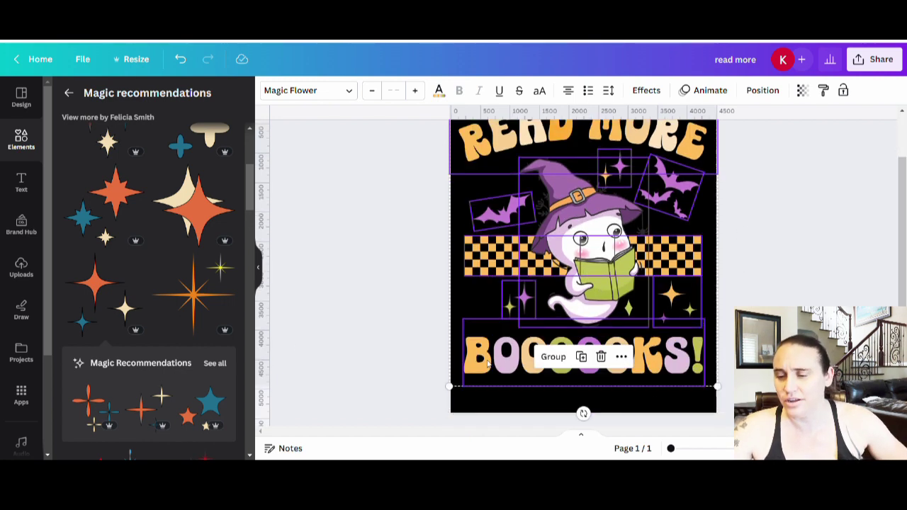
click(744, 248)
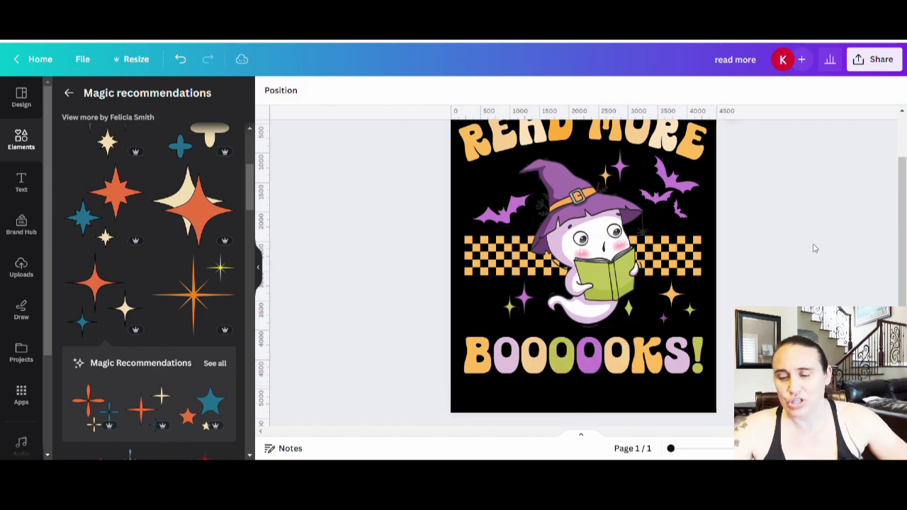
- Rename the design as "read more booooks"
scroll(796, 274, up, 1)
scroll(795, 272, down, 2)
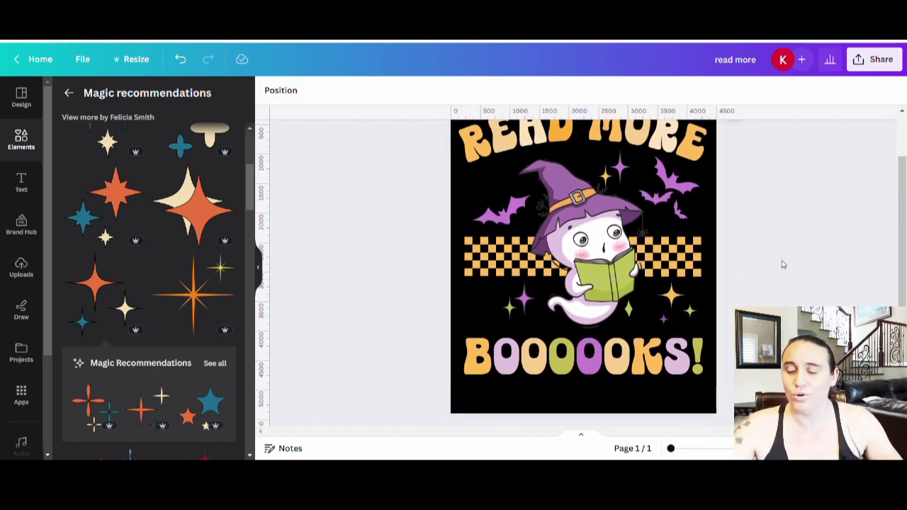
scroll(787, 277, up, 2)
scroll(794, 266, down, 2)
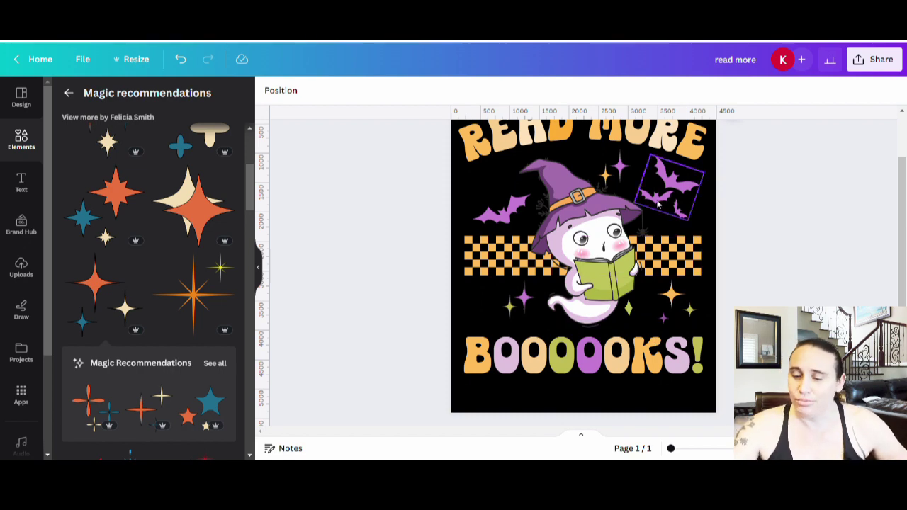
scroll(797, 227, up, 1)
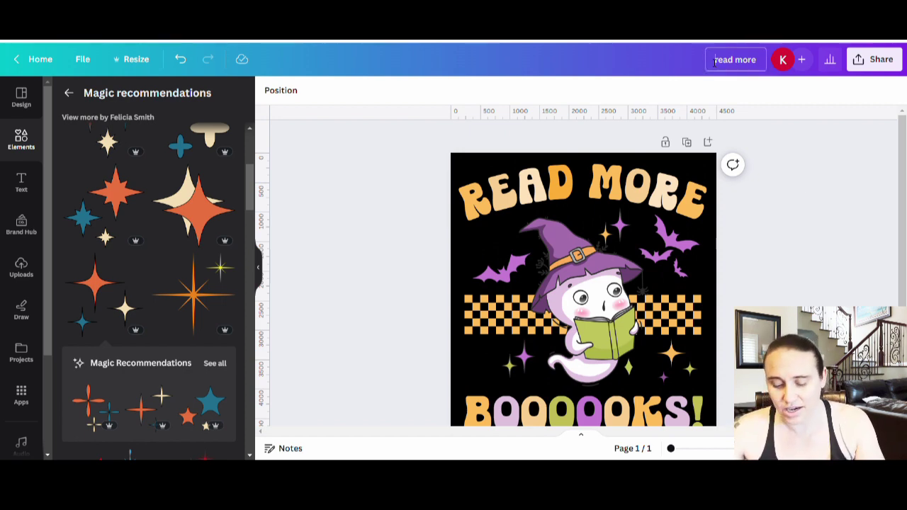
text(boooooks)
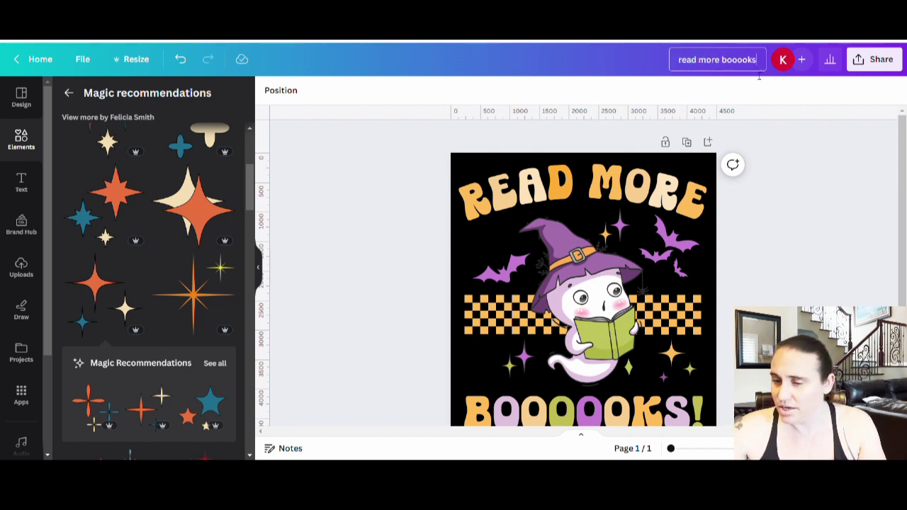
- Download the design as a 4,500 × 5,400 px PNG with a transparent background
click(879, 60)
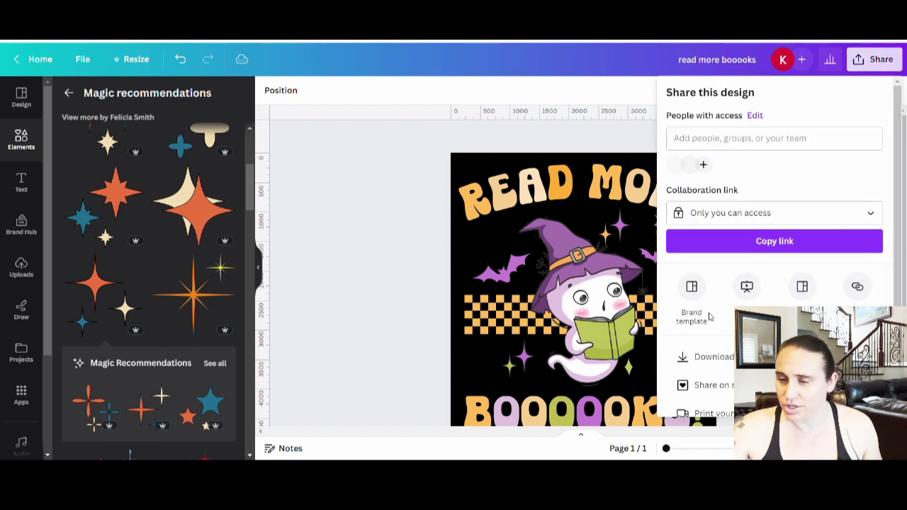
click(710, 358)
click(728, 213)
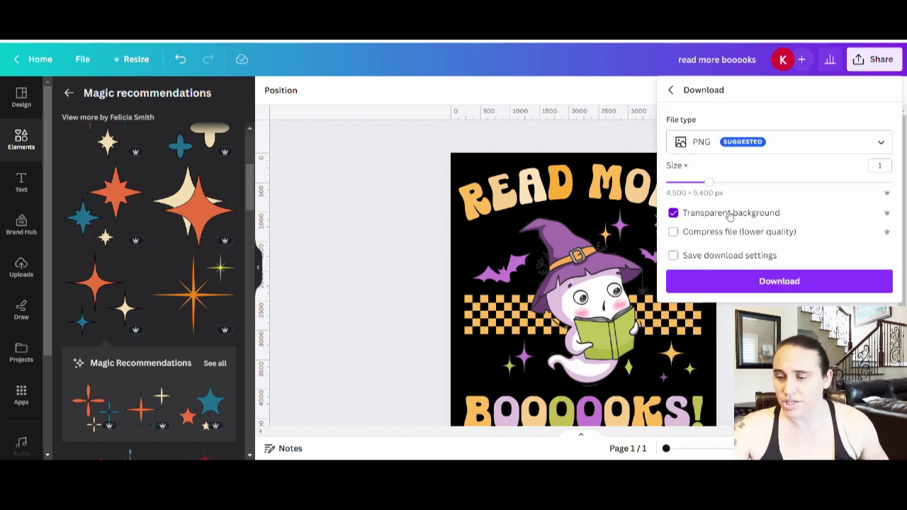
click(755, 284)
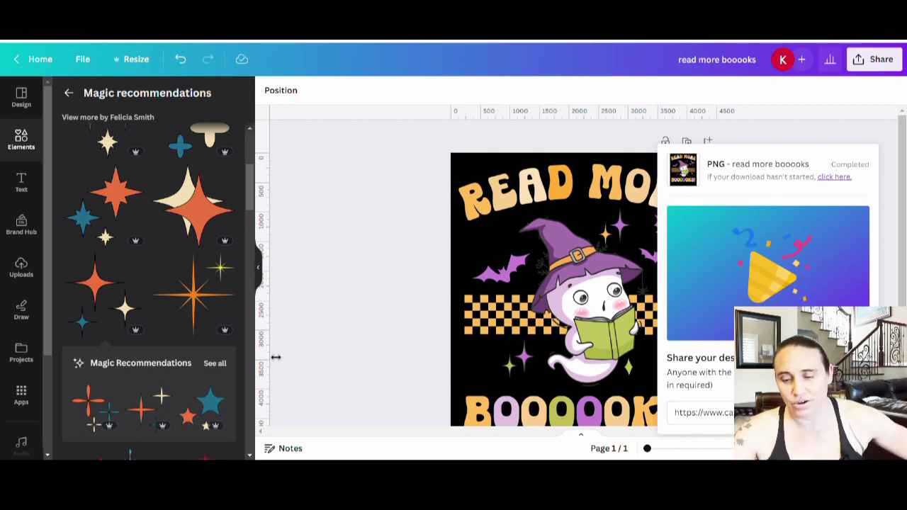
click(381, 310)
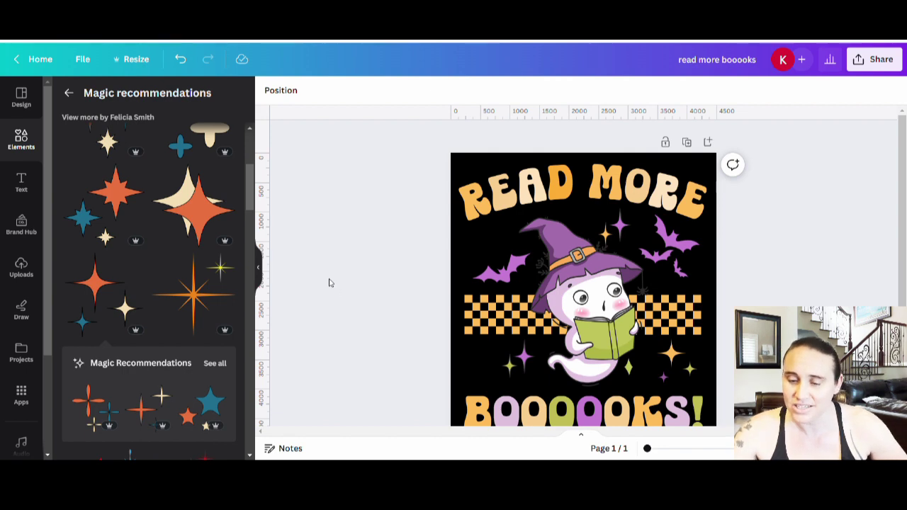
scroll(308, 214, down, 3)
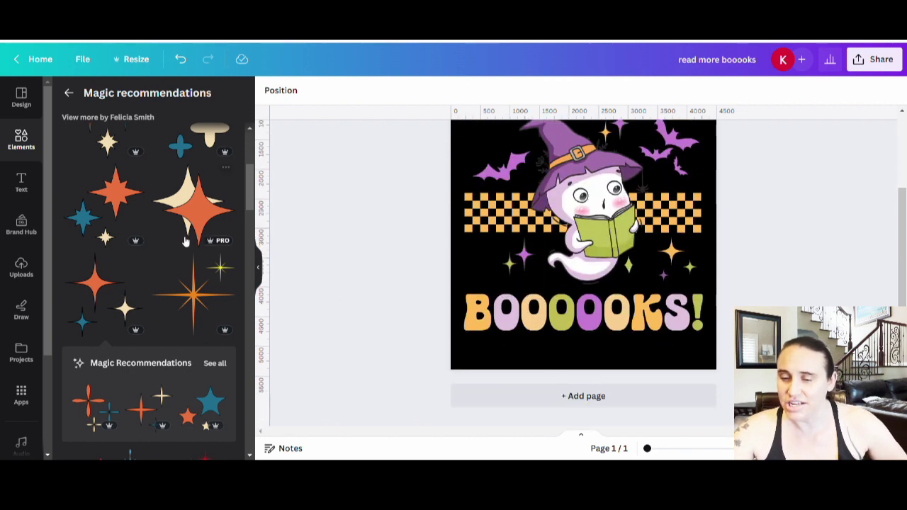
scroll(181, 243, up, 2)
scroll(806, 284, up, 2)
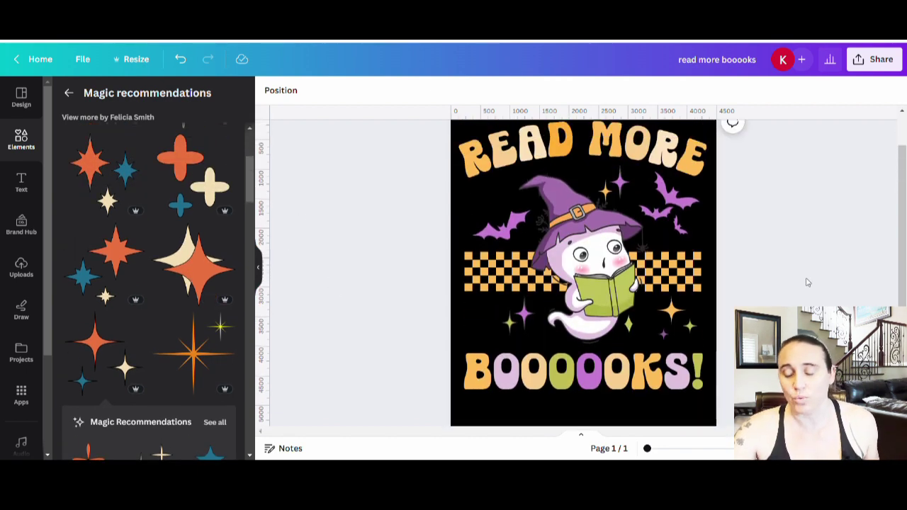